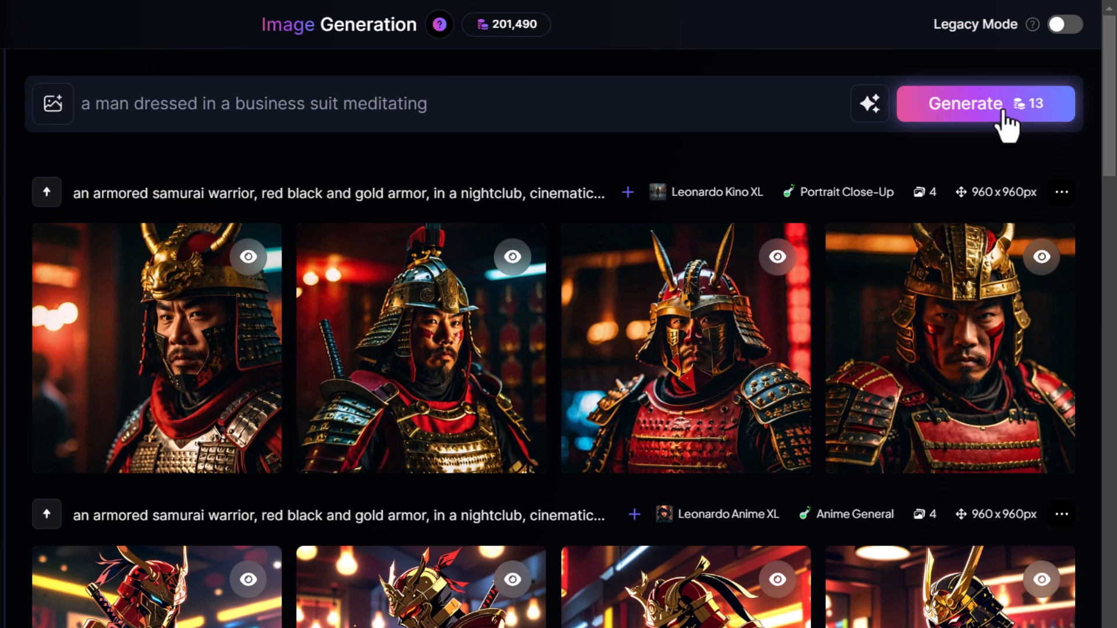
- Generate images from the prompt "a man dressed in a business suit meditating"
{"action": "left_click", "coordinate": [1003, 113]}
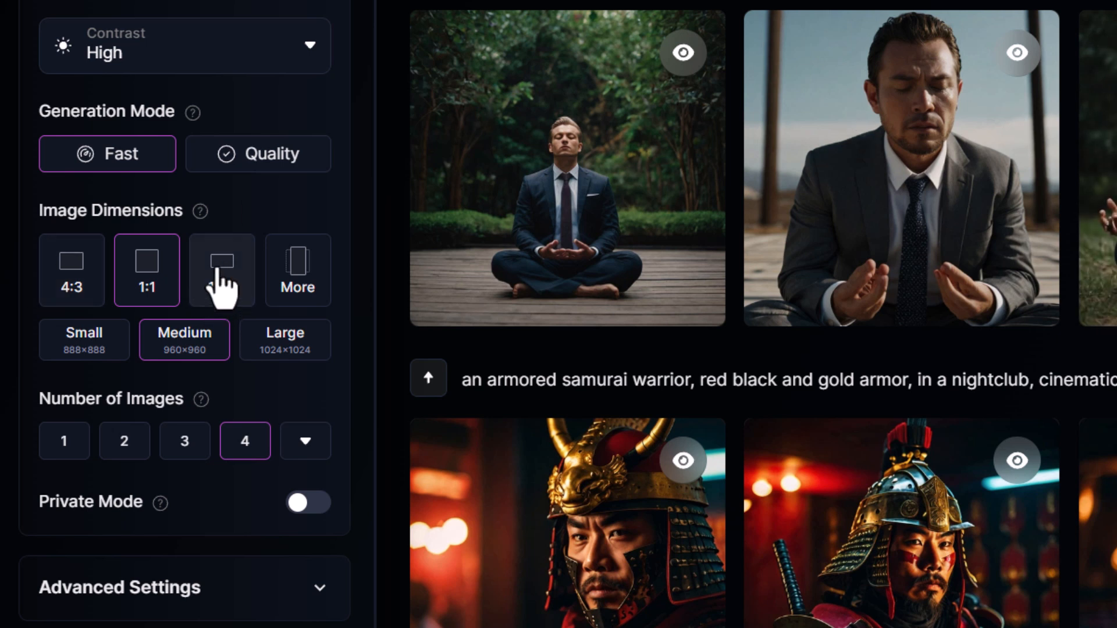
- Set the aspect ratio to 9:16 at Large size with three images, and generate a new batch from the same prompt
{"action": "left_click", "coordinate": [234, 283]}
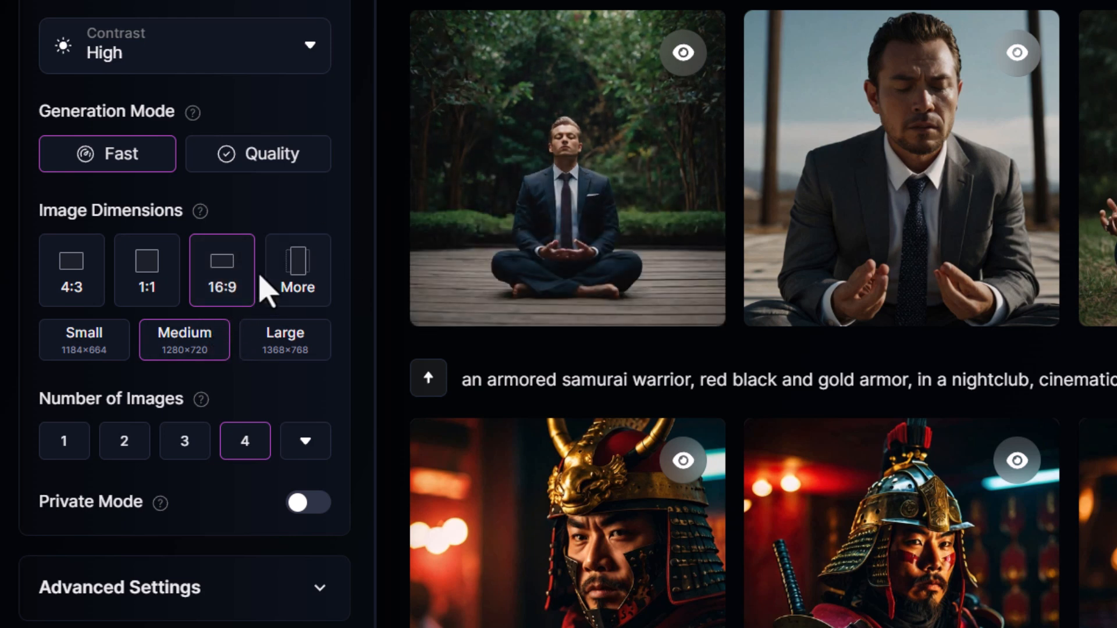
{"action": "left_click", "coordinate": [314, 285]}
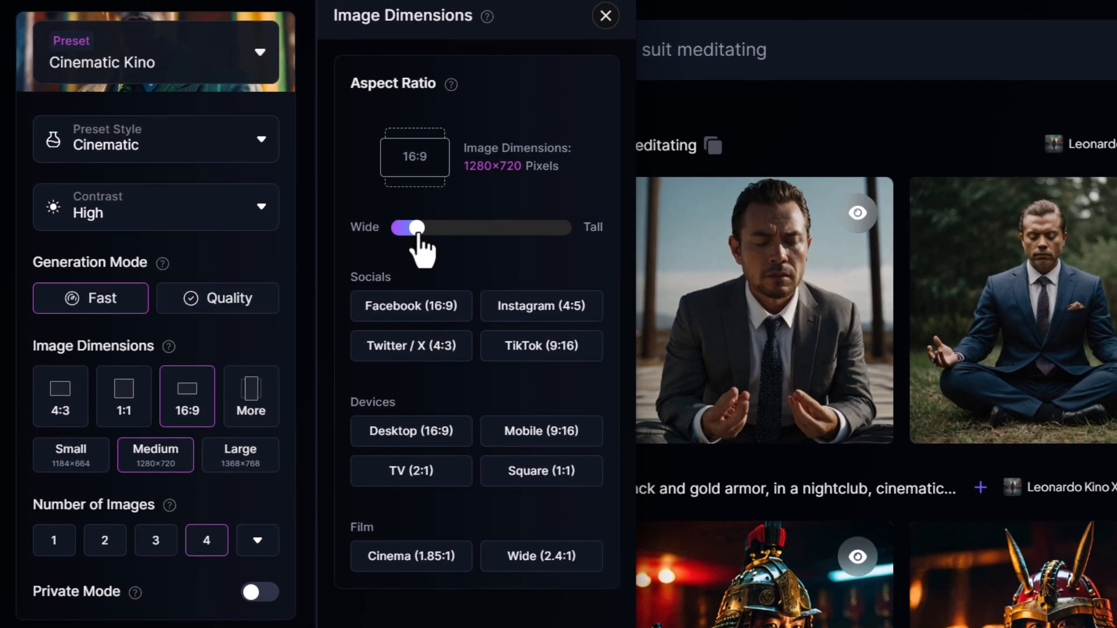
{"action": "left_click_drag", "start_coordinate": [435, 234], "coordinate": [396, 234]}
{"action": "left_click_drag", "start_coordinate": [483, 233], "coordinate": [545, 234]}
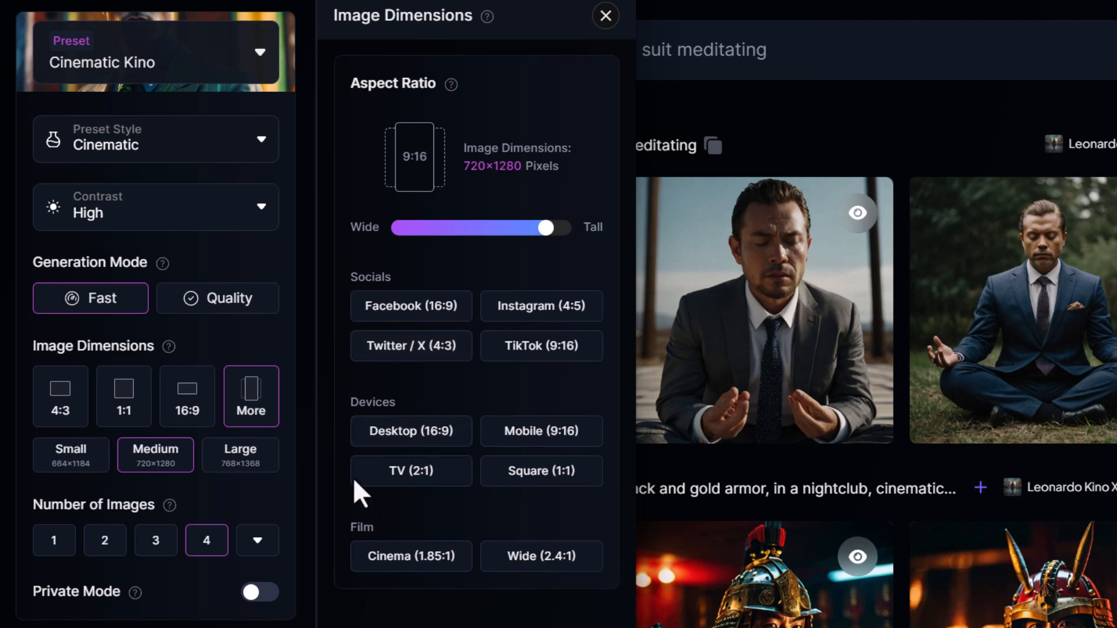
{"action": "left_click", "coordinate": [605, 16]}
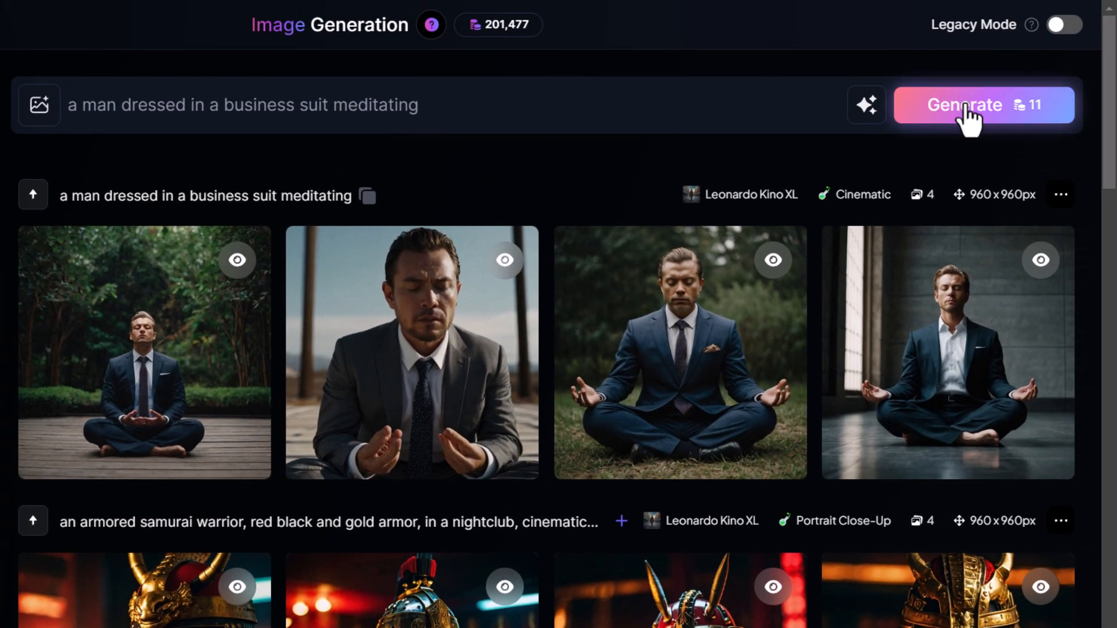
{"action": "left_click", "coordinate": [965, 110]}
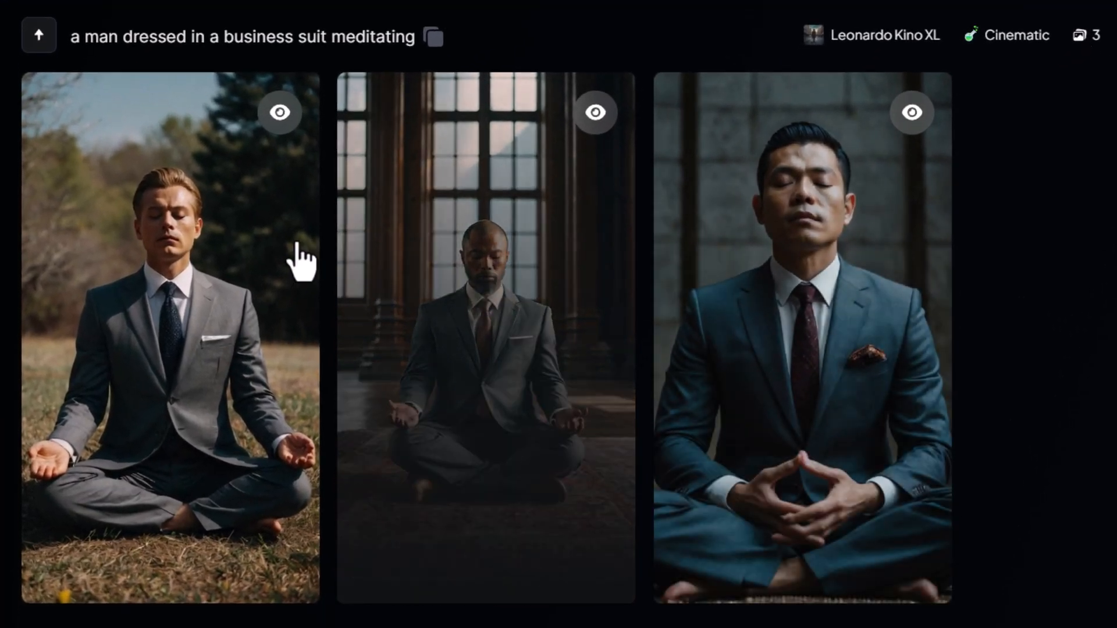
- Enlarge the generated image of the man in the blue suit against the stone wall, zoom in on it and close the preview
{"action": "left_click", "coordinate": [824, 232]}
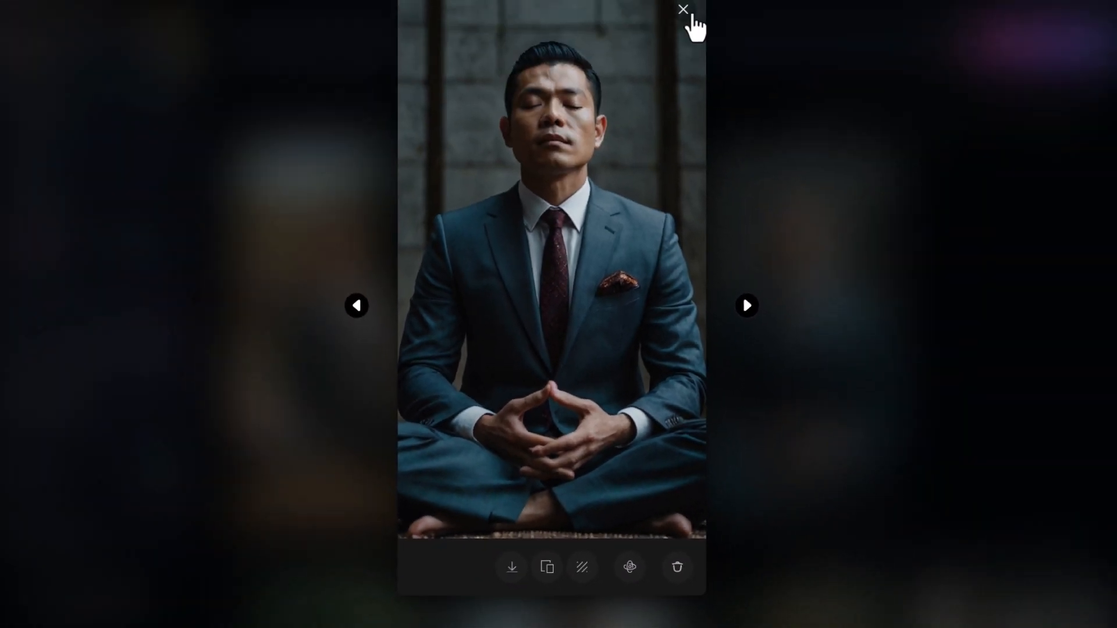
{"action": "left_click", "coordinate": [691, 17]}
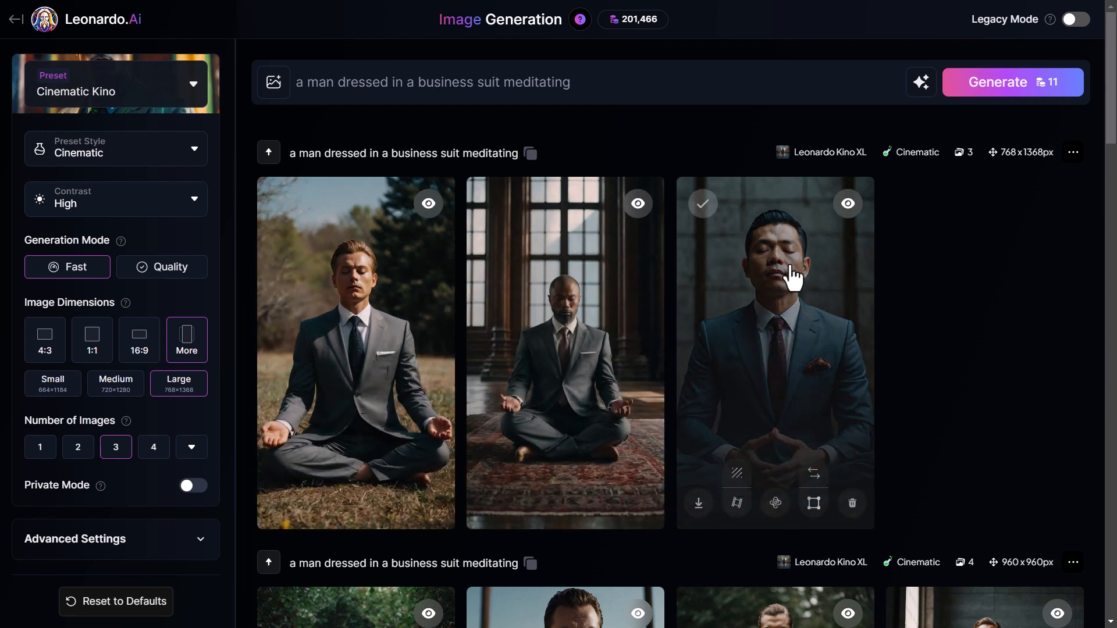
{"action": "left_click", "coordinate": [784, 297]}
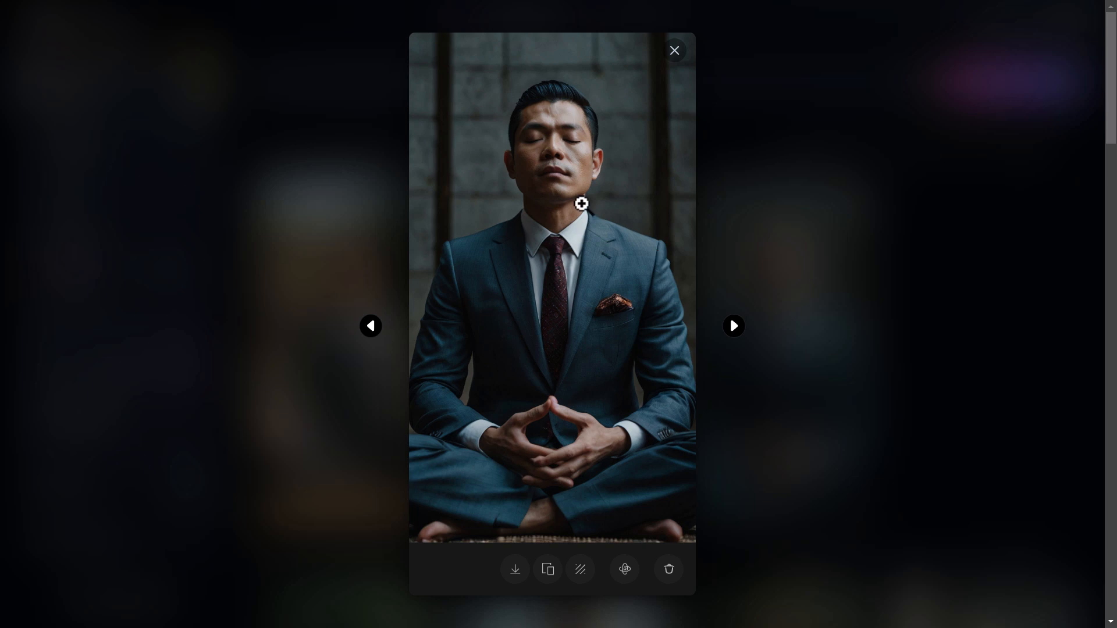
{"action": "left_click", "coordinate": [581, 203]}
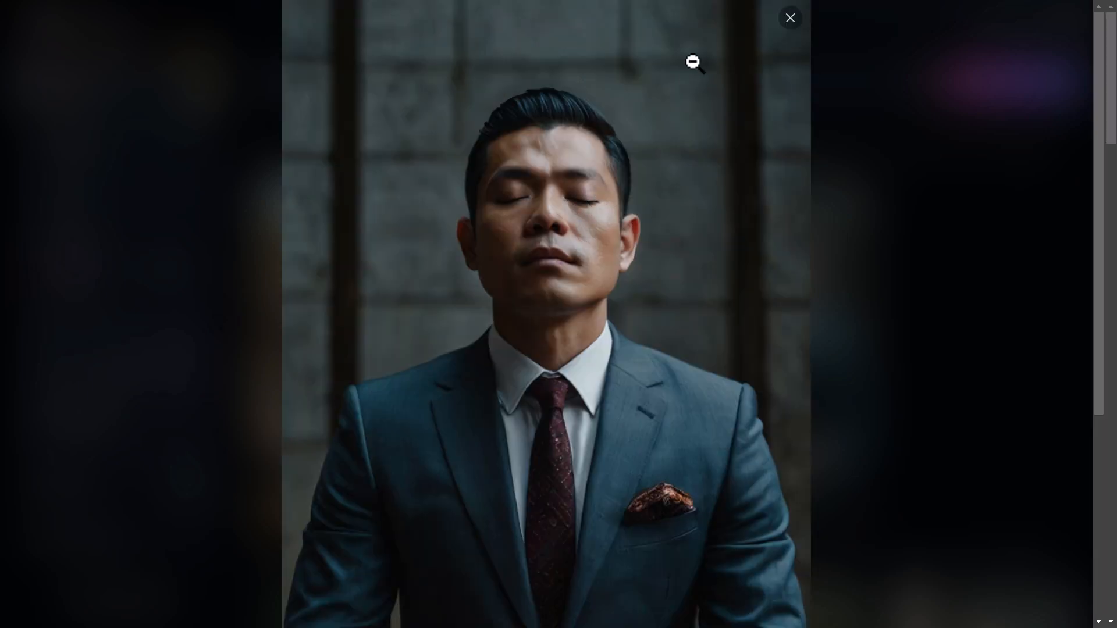
{"action": "left_click", "coordinate": [791, 19]}
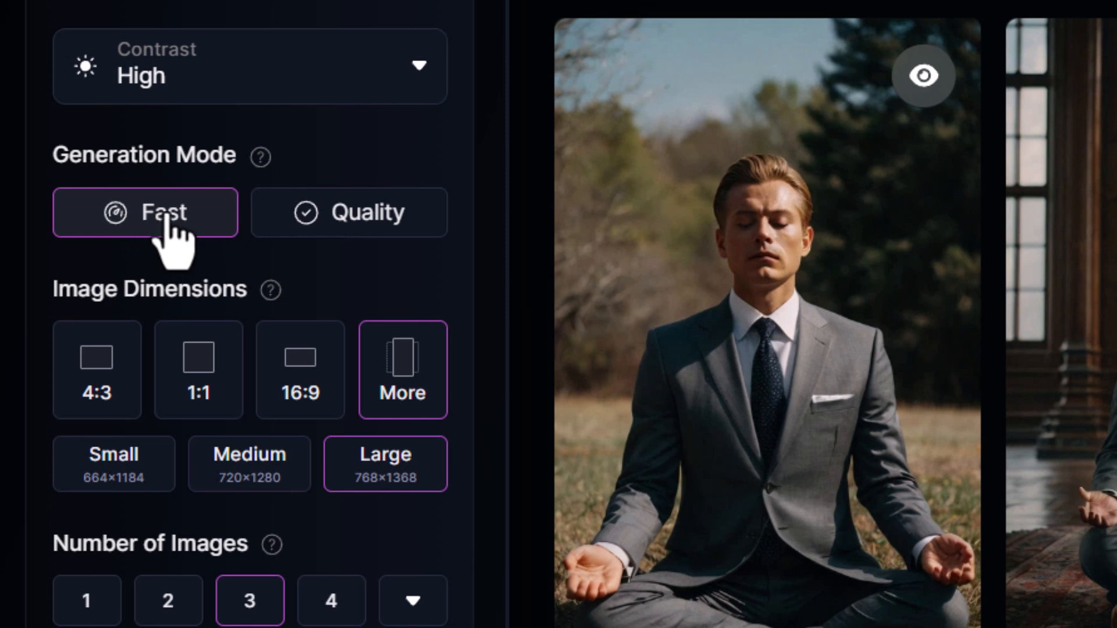
- Switch the generation mode to Quality and generate a new batch from the same prompt
{"action": "left_click", "coordinate": [368, 220]}
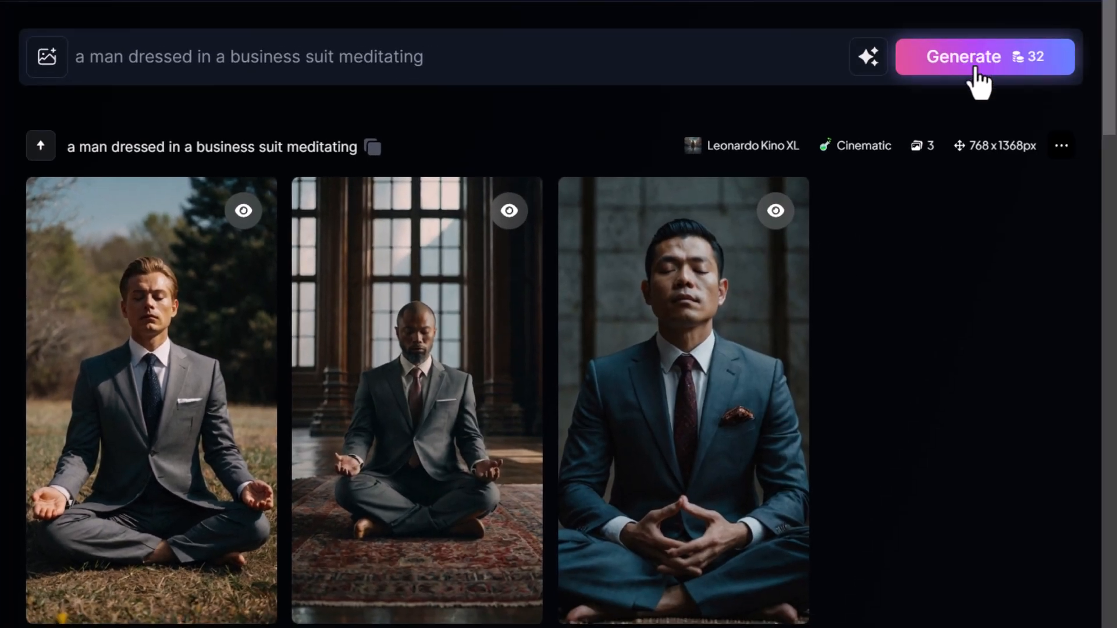
{"action": "left_click", "coordinate": [975, 68]}
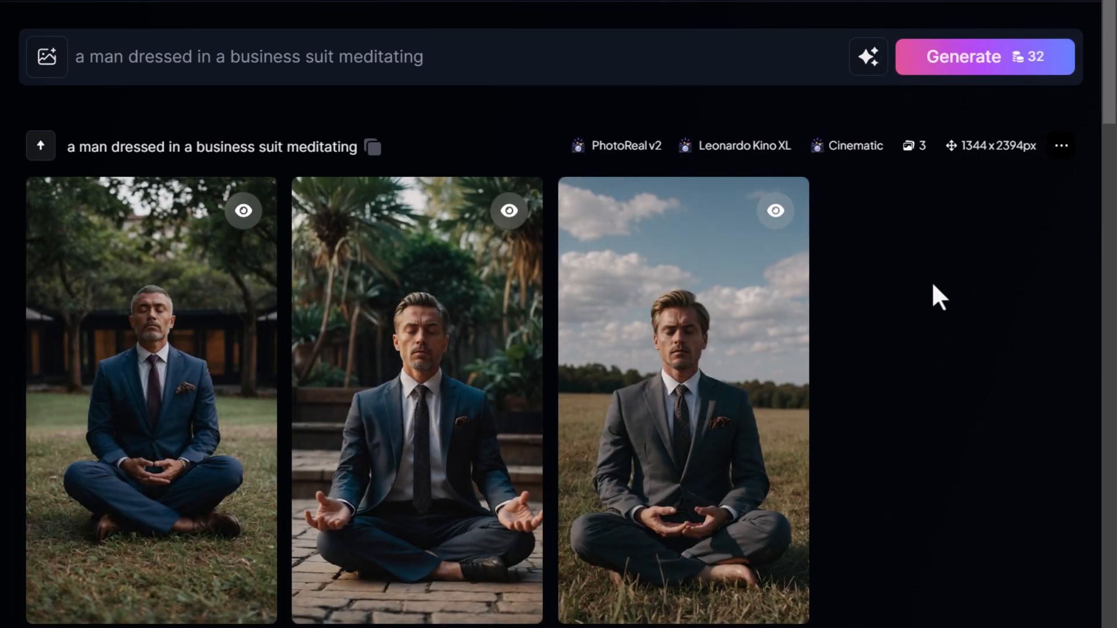
- Browse enlarged images from the earlier Fast-mode portrait batch and return to the newest batch
{"action": "scroll", "coordinate": [972, 324], "scroll_direction": "down", "scroll_amount": 6}
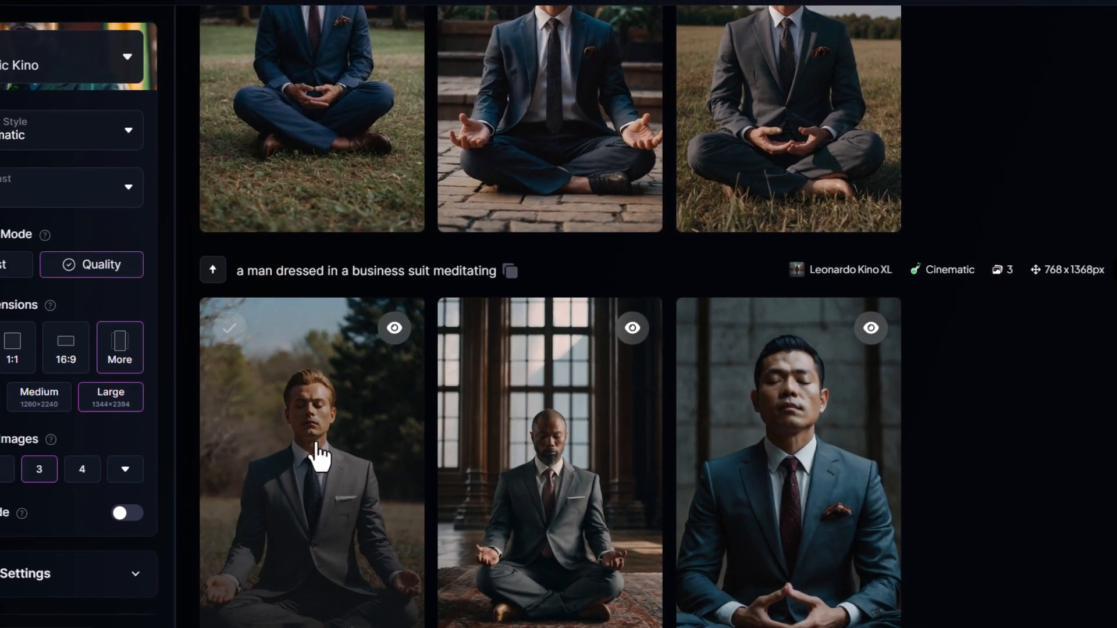
{"action": "left_click", "coordinate": [182, 501]}
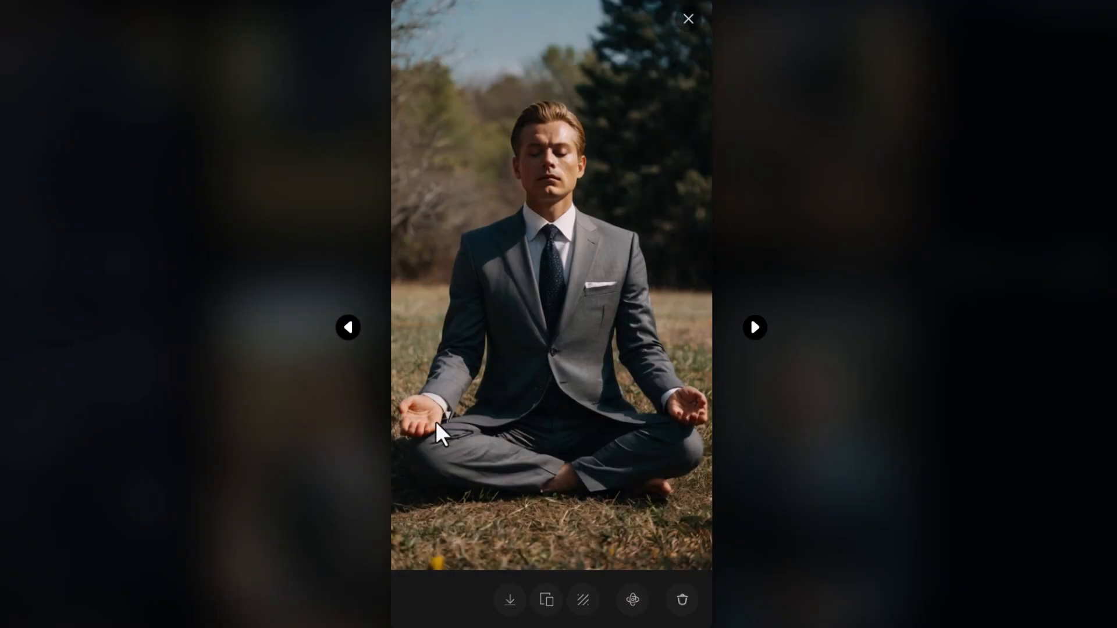
{"action": "left_click", "coordinate": [754, 328]}
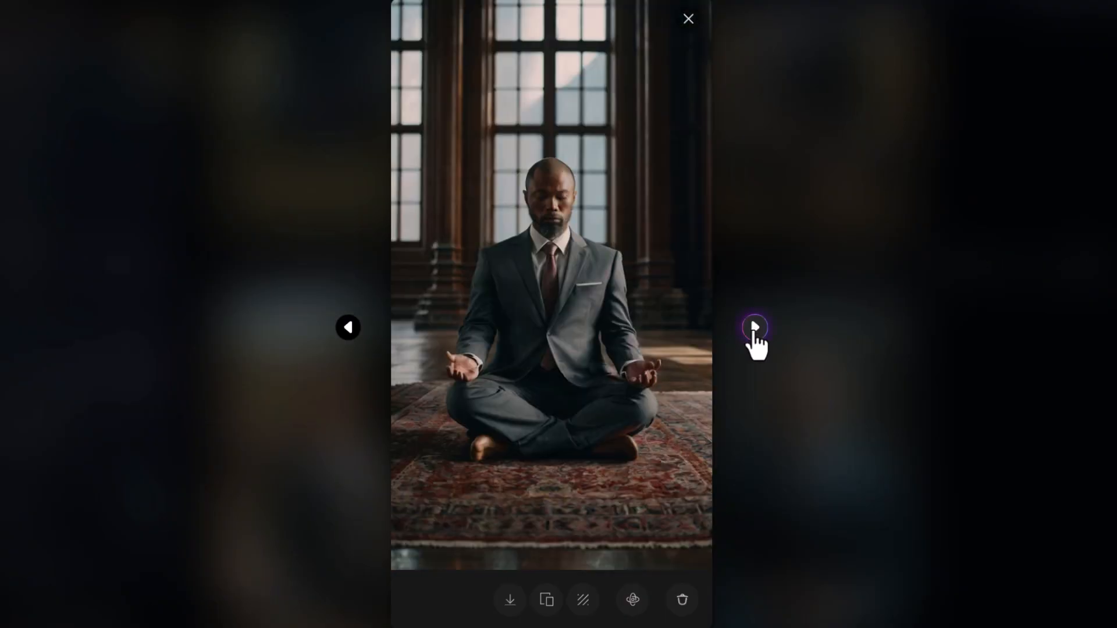
{"action": "left_click", "coordinate": [1098, 55]}
{"action": "scroll", "coordinate": [731, 416], "scroll_direction": "up", "scroll_amount": 5}
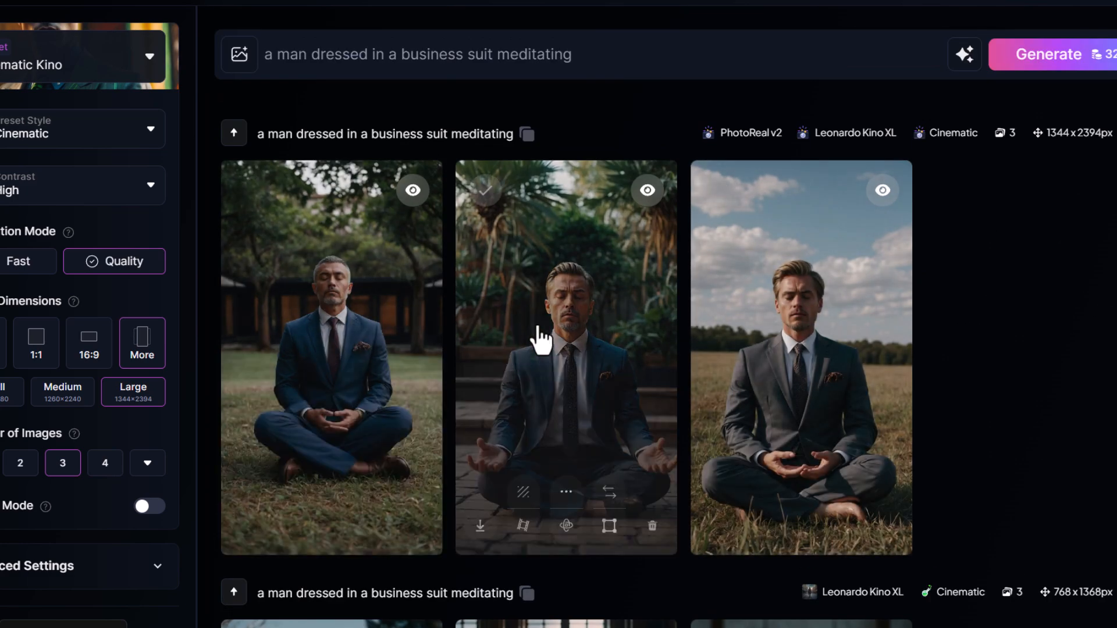
- Enlarge the Quality-mode image of the man in front of the palm trees and zoom in to examine its detail
{"action": "left_click", "coordinate": [581, 349]}
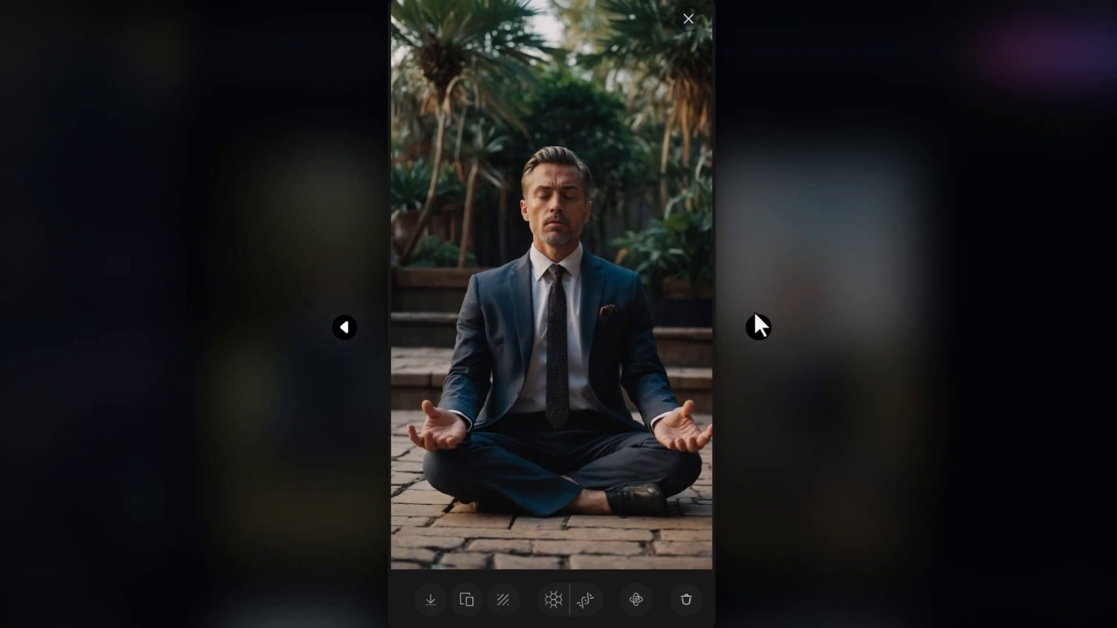
{"action": "left_click", "coordinate": [555, 269]}
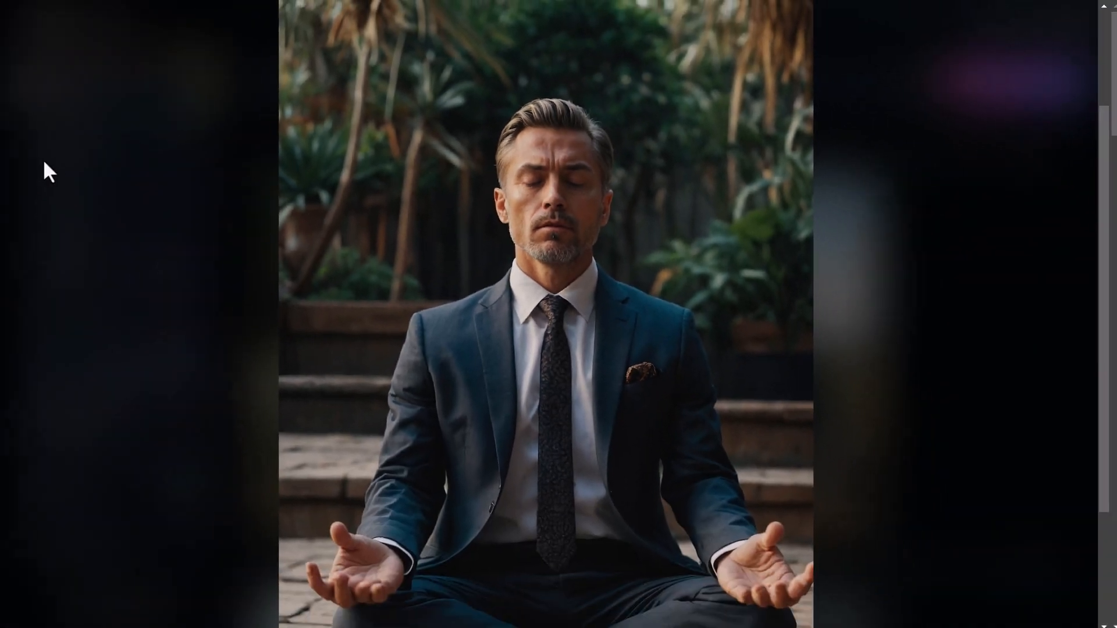
{"action": "left_click", "coordinate": [45, 163]}
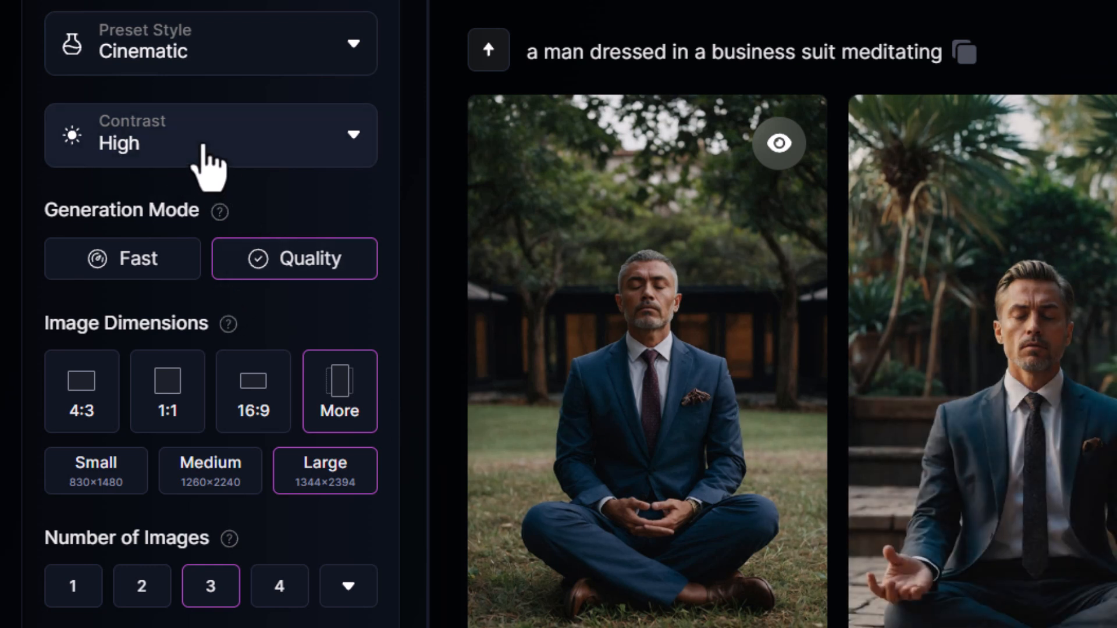
- Set the contrast to Medium and generate another batch from the same prompt
{"action": "left_click", "coordinate": [207, 166]}
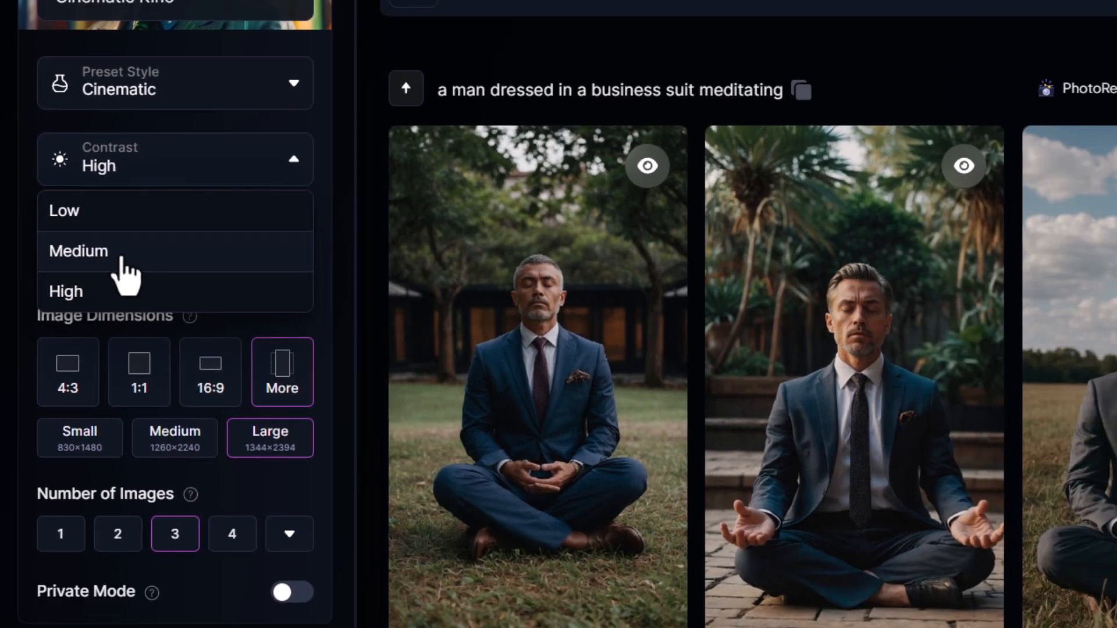
{"action": "left_click", "coordinate": [145, 256]}
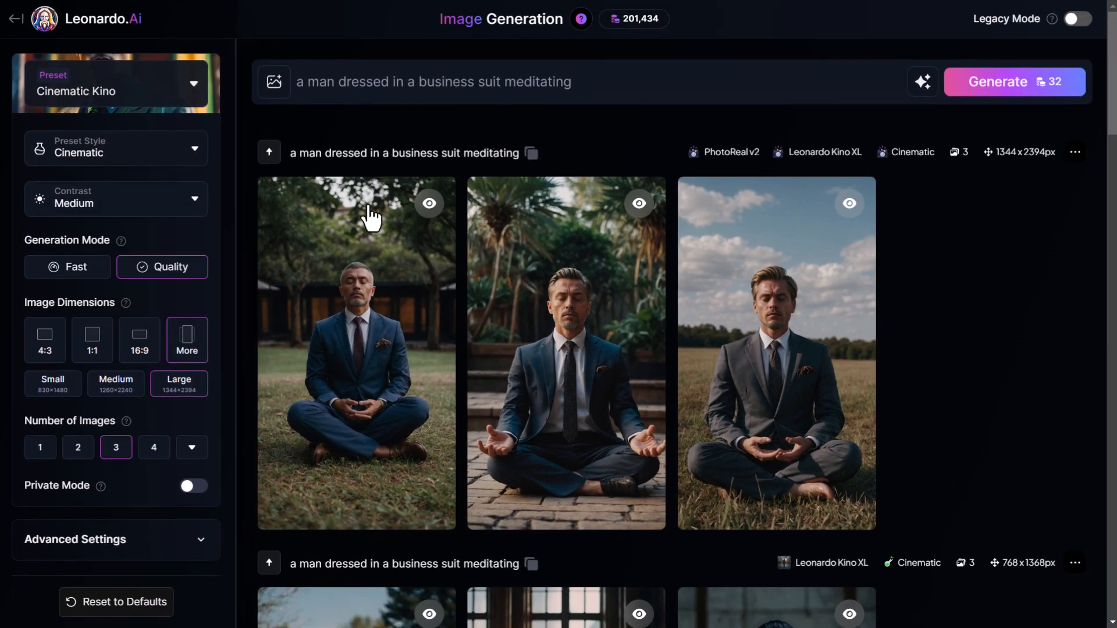
{"action": "left_click", "coordinate": [1012, 82]}
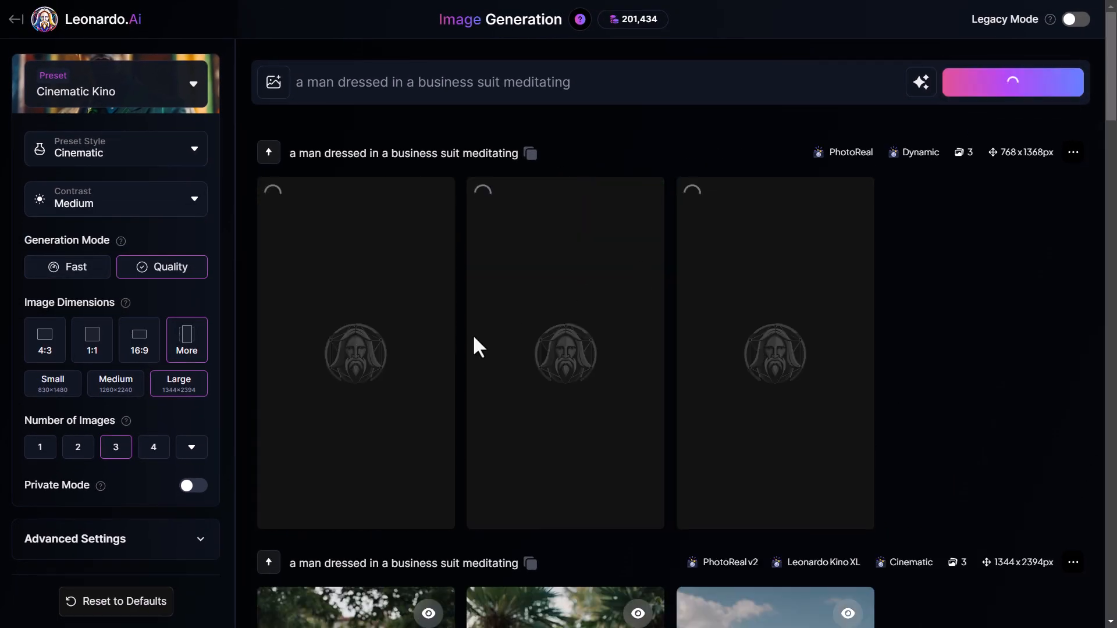
- Set the contrast to Low and generate another batch from the same prompt
{"action": "left_click", "coordinate": [91, 212]}
{"action": "left_click", "coordinate": [42, 231]}
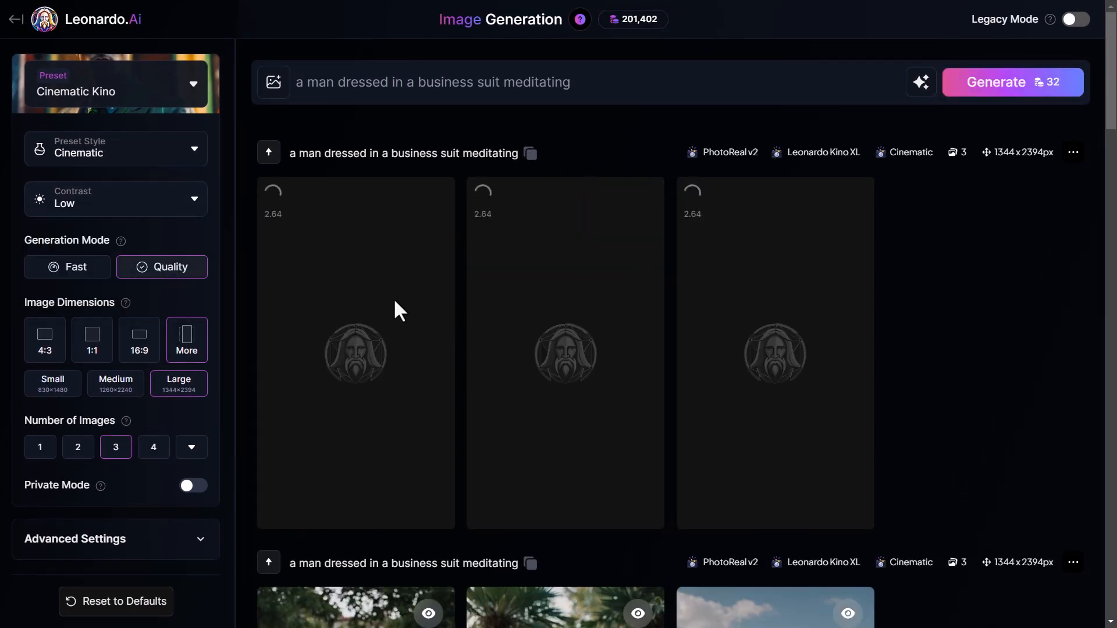
{"action": "left_click", "coordinate": [1038, 86]}
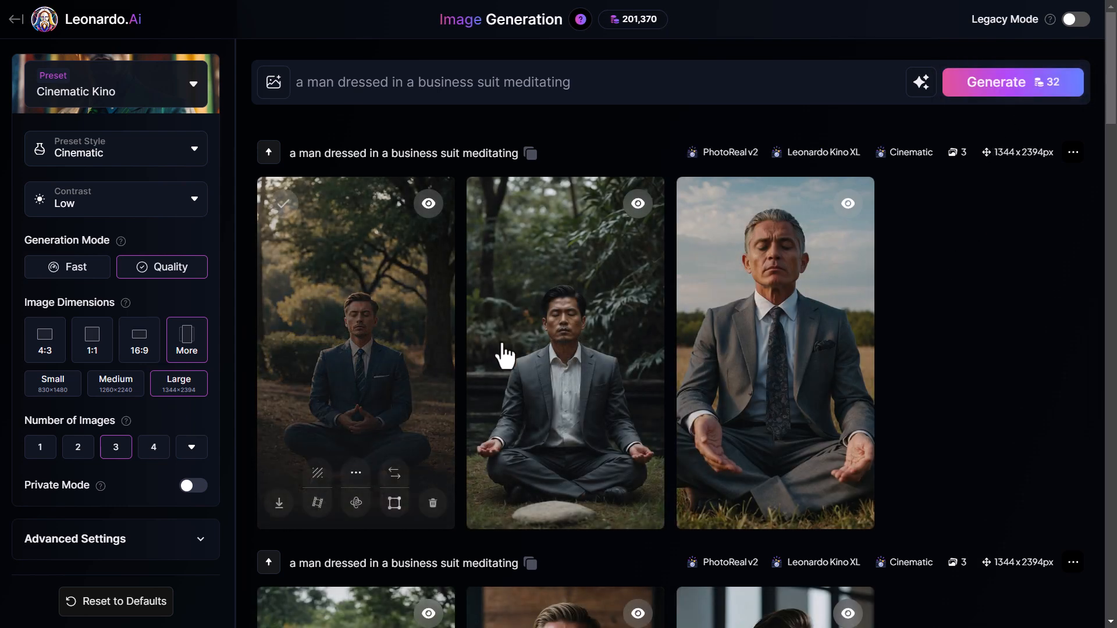
- Compare the batches generated with low, medium and high contrast
{"action": "scroll", "coordinate": [997, 374], "scroll_direction": "down", "scroll_amount": 5}
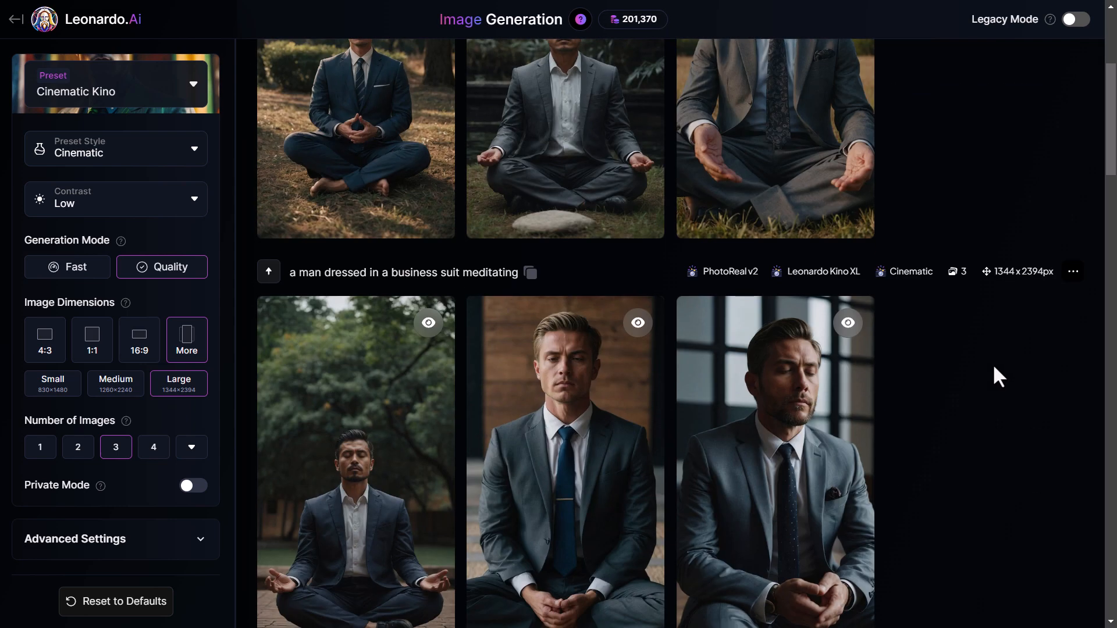
{"action": "scroll", "coordinate": [998, 377], "scroll_direction": "down", "scroll_amount": 3}
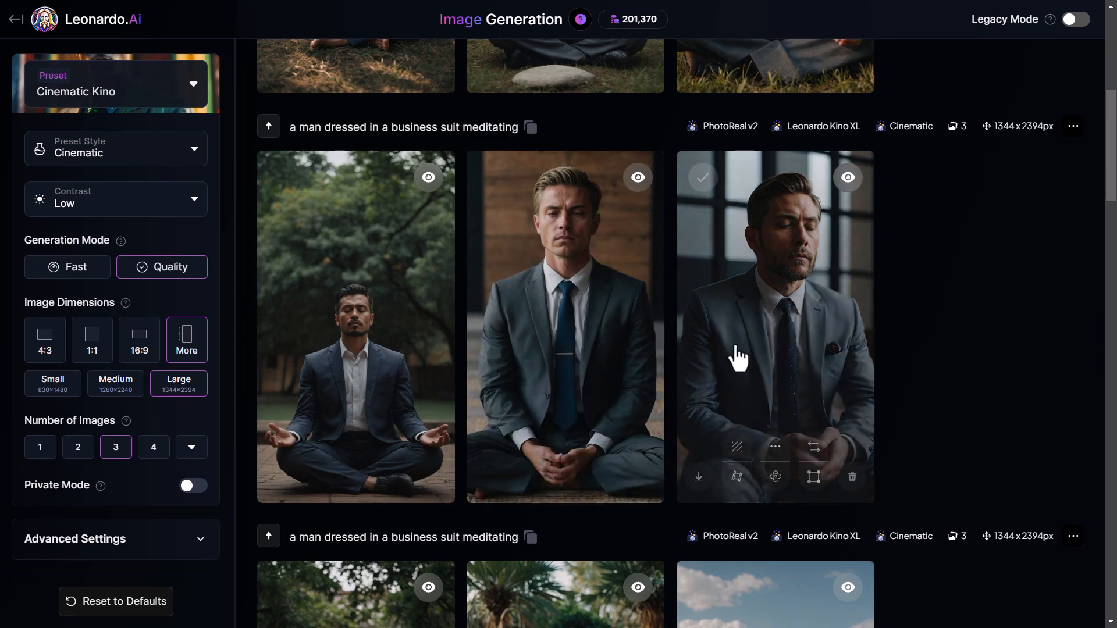
{"action": "scroll", "coordinate": [744, 357], "scroll_direction": "down", "scroll_amount": 5}
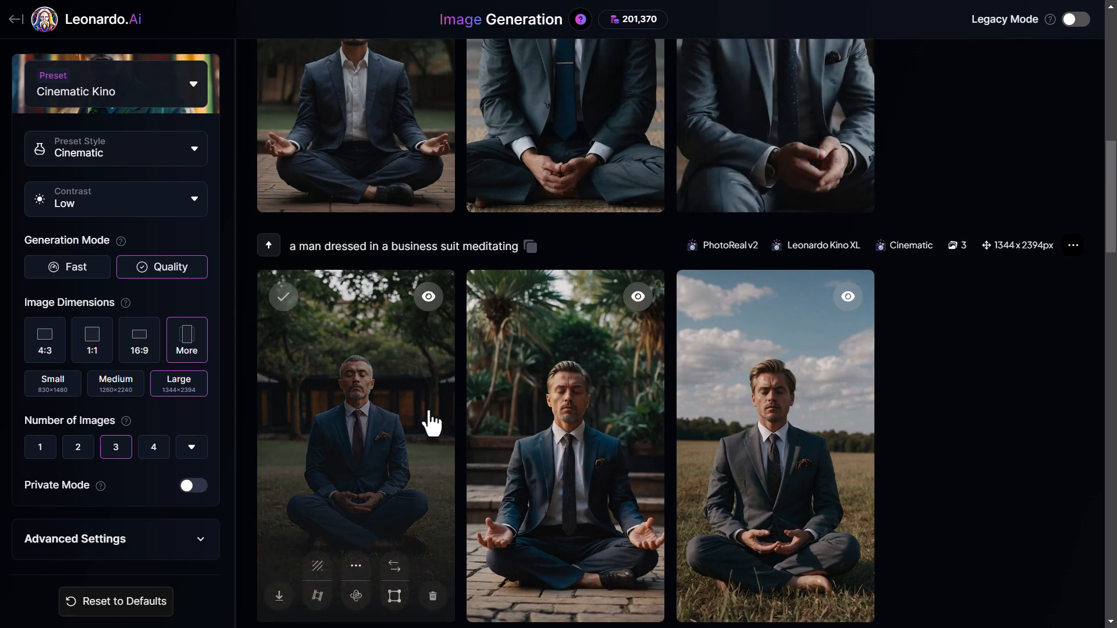
{"action": "scroll", "coordinate": [780, 428], "scroll_direction": "down", "scroll_amount": 8}
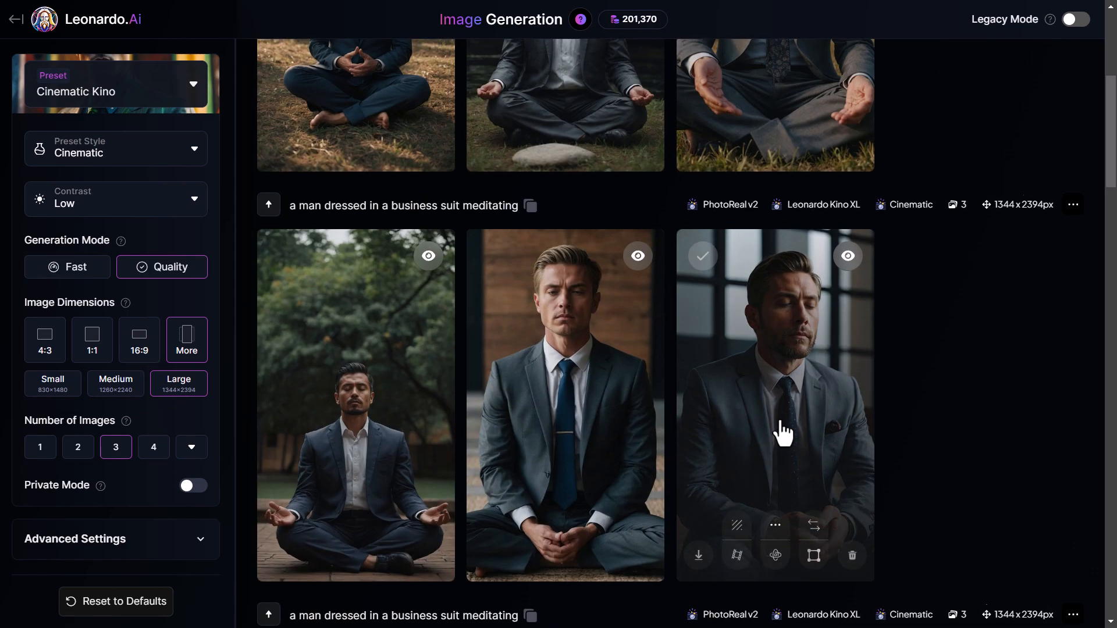
{"action": "scroll", "coordinate": [780, 428], "scroll_direction": "up", "scroll_amount": 7}
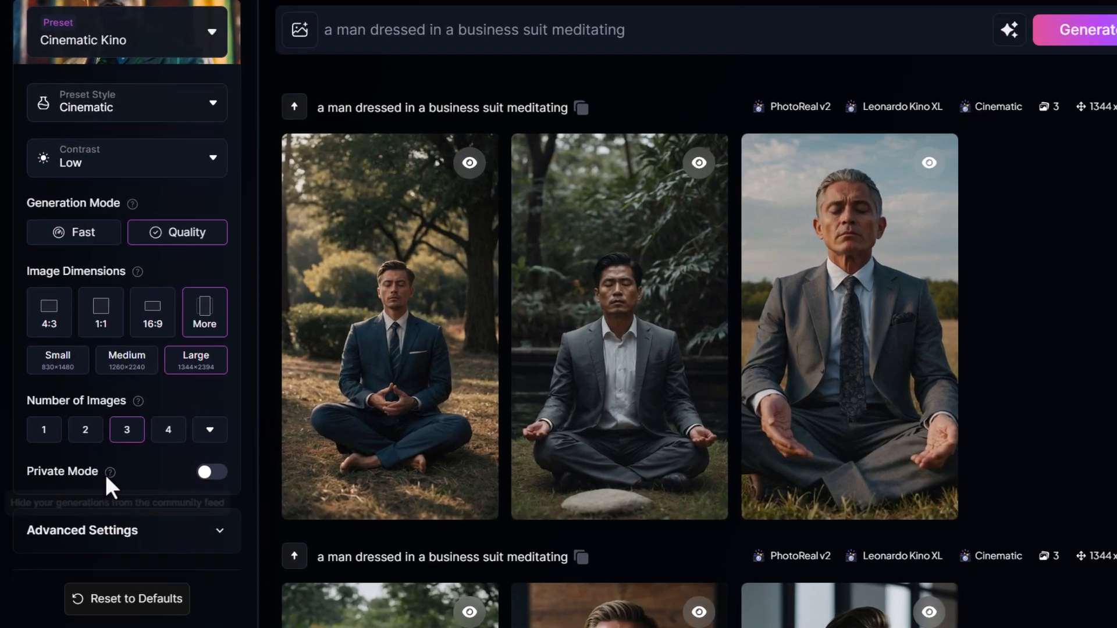
- Read the explanation of Private Mode, then expand, review and collapse the advanced settings
{"action": "mouse_move", "coordinate": [99, 491]}
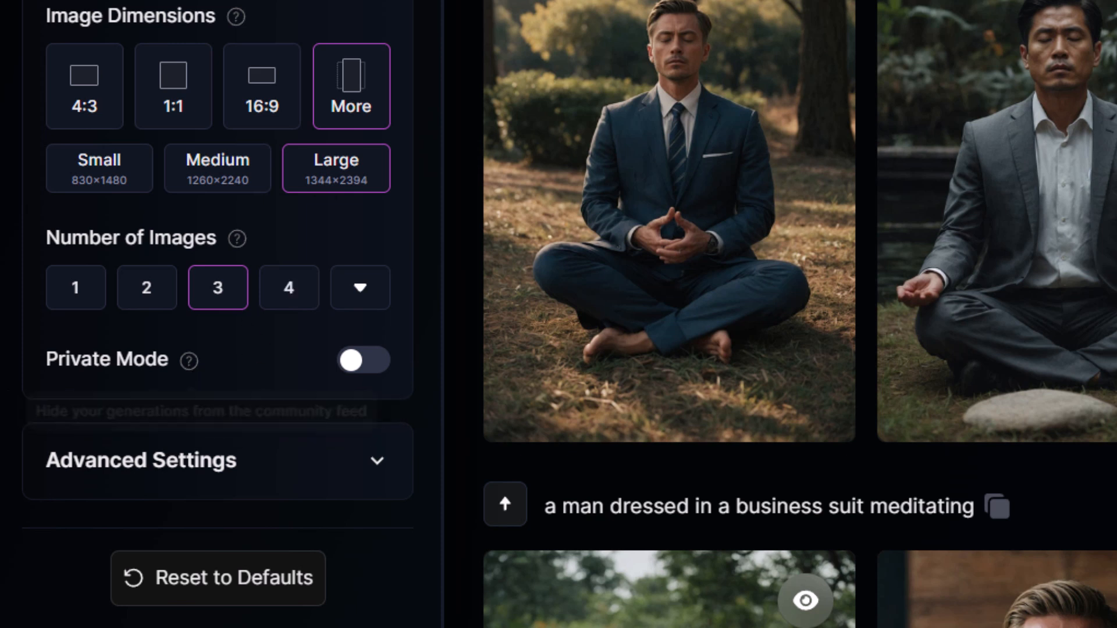
{"action": "left_click", "coordinate": [375, 468]}
{"action": "scroll", "coordinate": [259, 286], "scroll_direction": "down", "scroll_amount": 7}
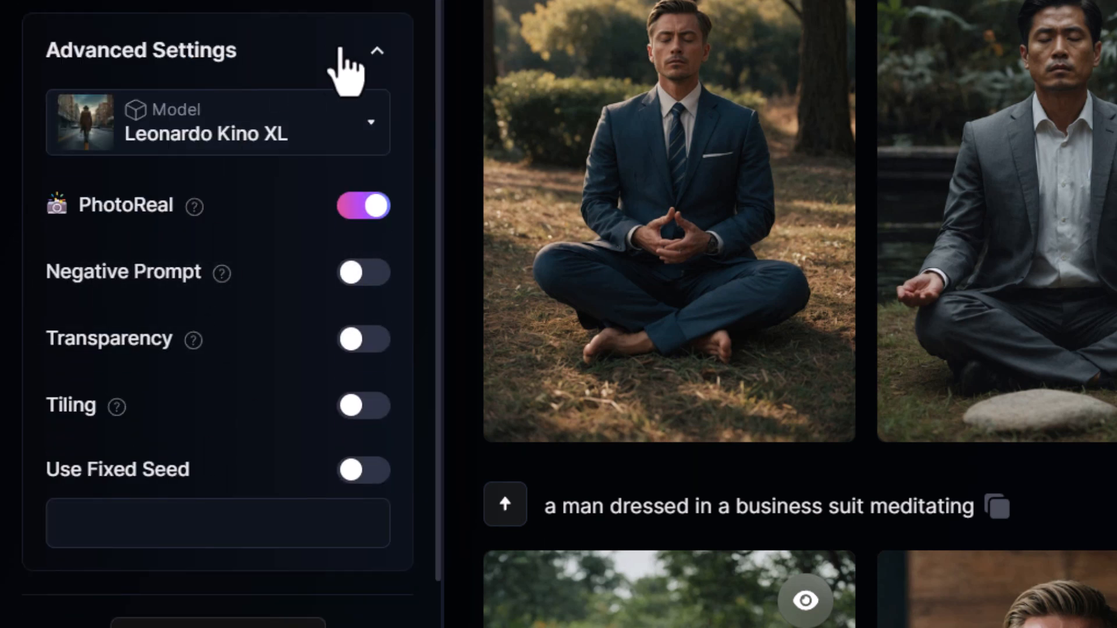
{"action": "left_click", "coordinate": [377, 52]}
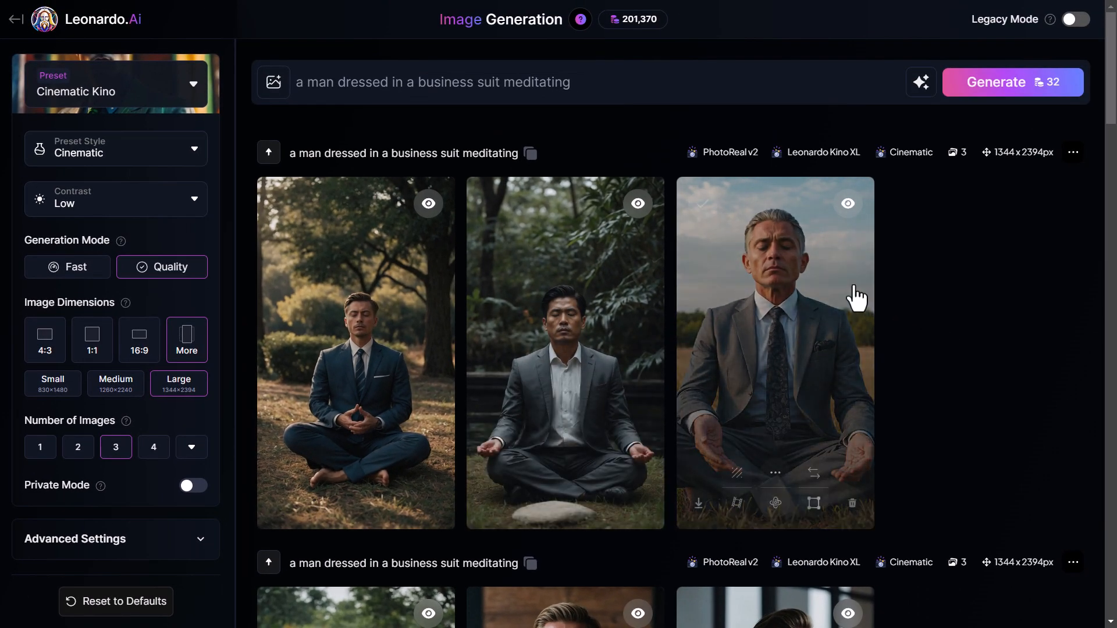
- Set the contrast to High and extend the prompt with ", he has red hair, very thin build, in front of a buddhist temple"
{"action": "left_click", "coordinate": [64, 204]}
{"action": "left_click", "coordinate": [44, 286]}
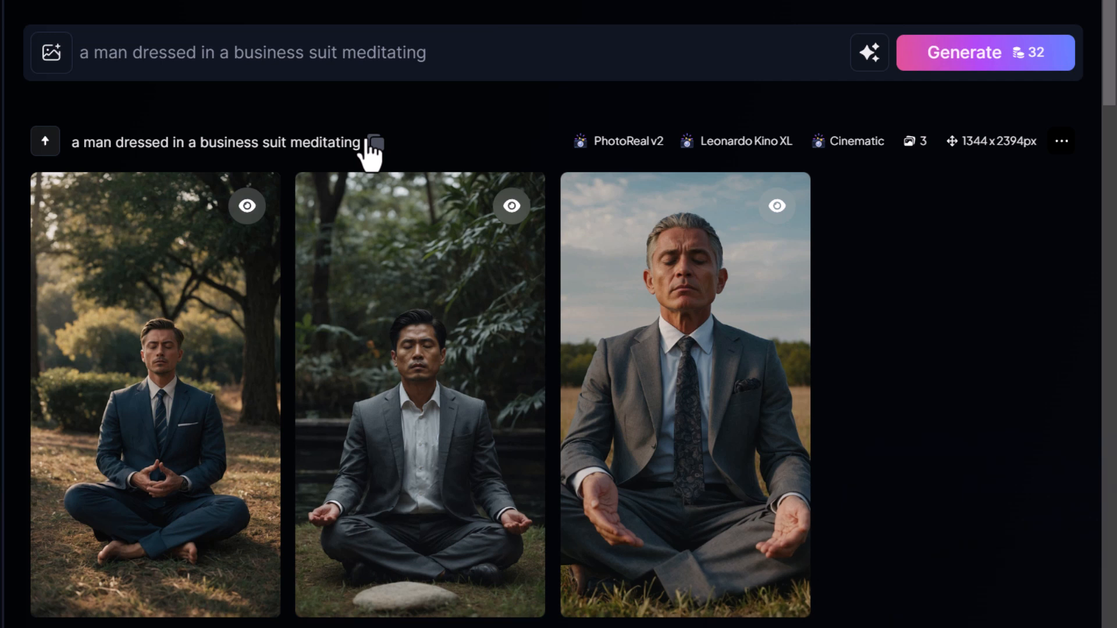
{"action": "left_click", "coordinate": [510, 59]}
{"action": "type", "text": ", he has red hair, very thin build,"}
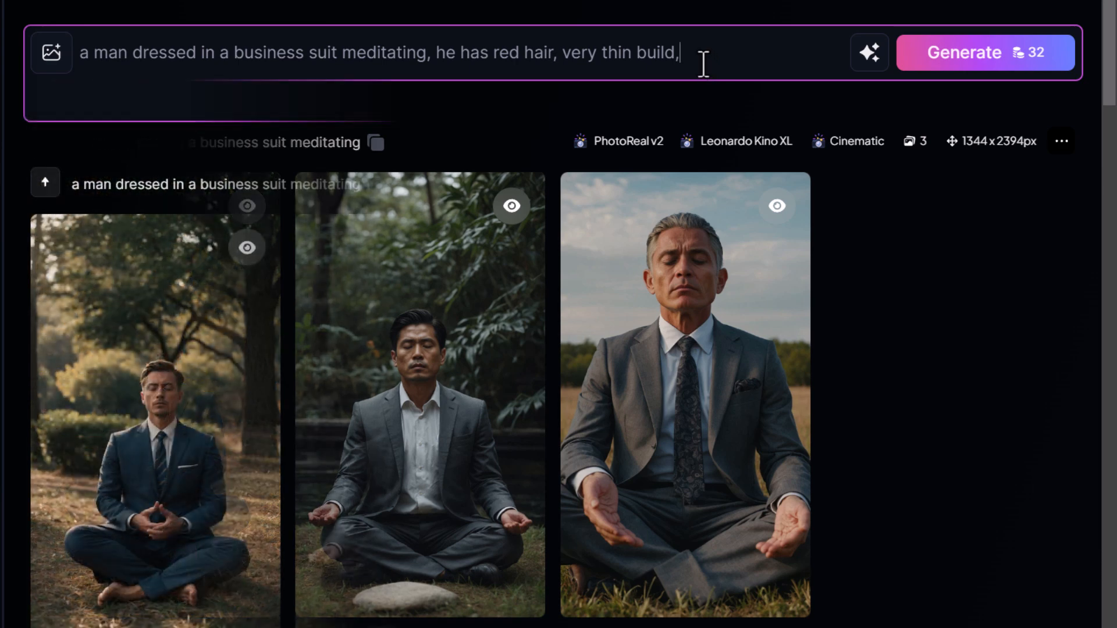
{"action": "type", "text": " in front of a buddhist temple"}
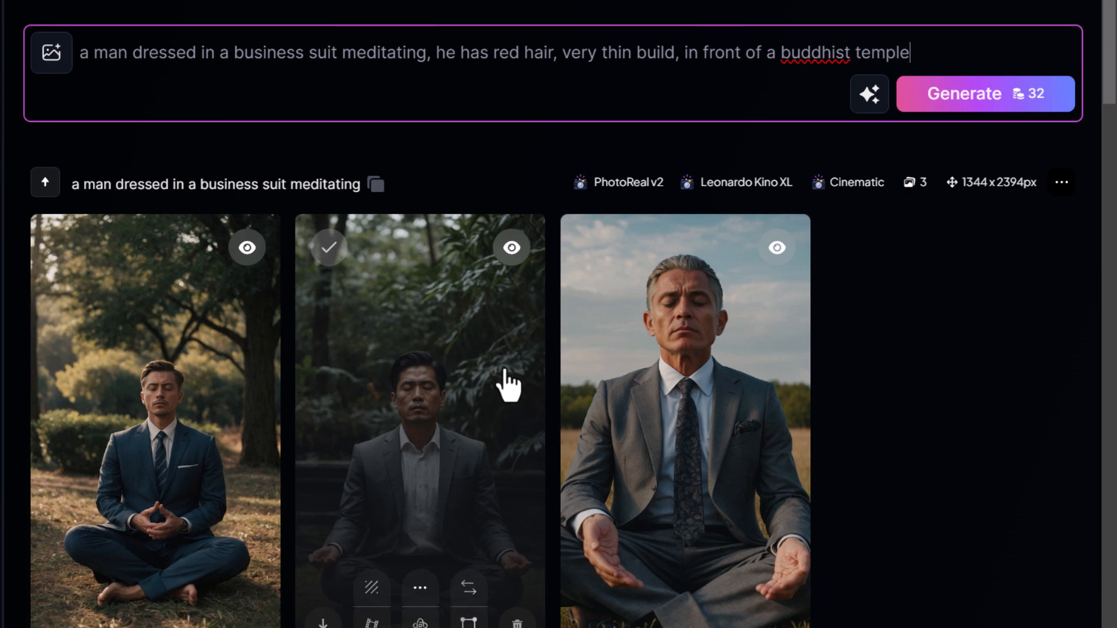
- Append ", golden hour lighting, cinematic lighting, a professional photo shot in 35mm film" to the prompt and generate the images
{"action": "type", "text": ", golden hour lighting"}
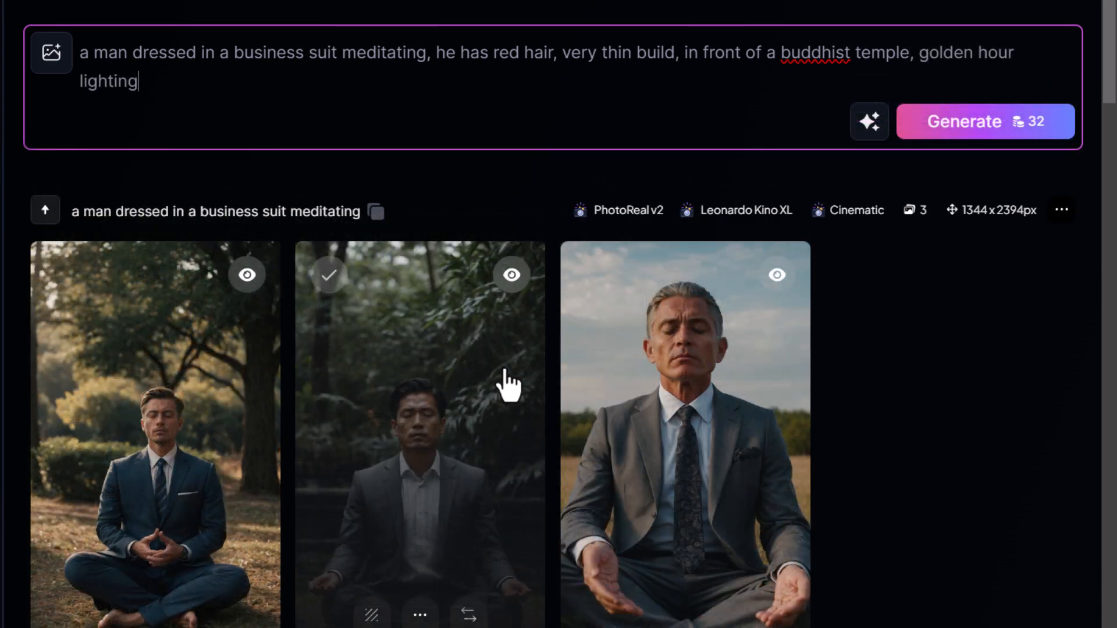
{"action": "type", "text": ", cinematic lighting"}
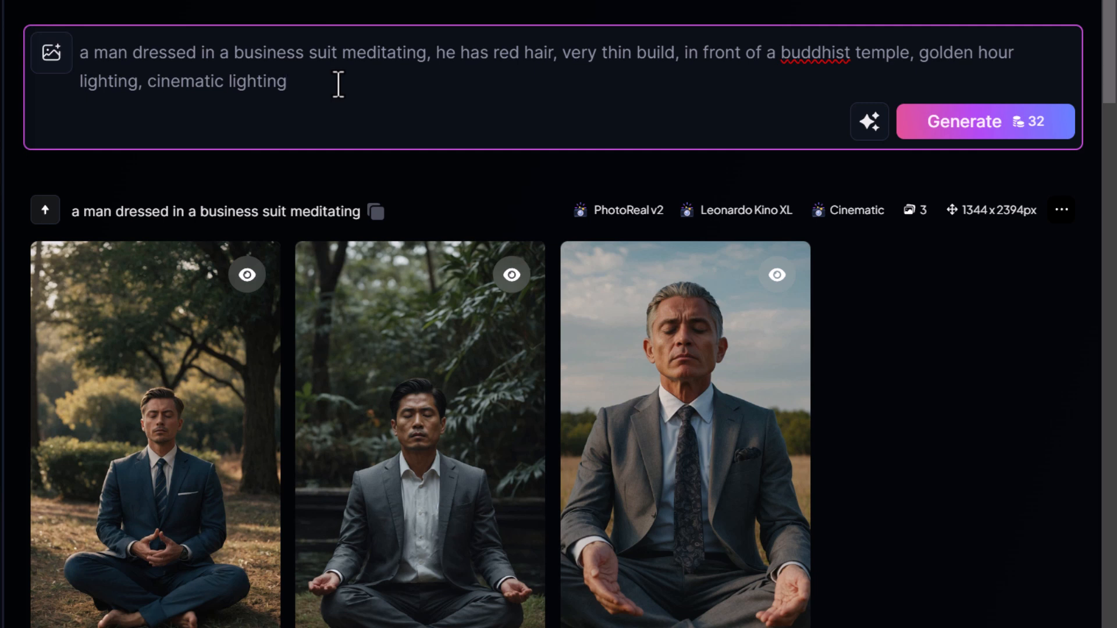
{"action": "type", "text": ", a professional photo shot in 35mm film"}
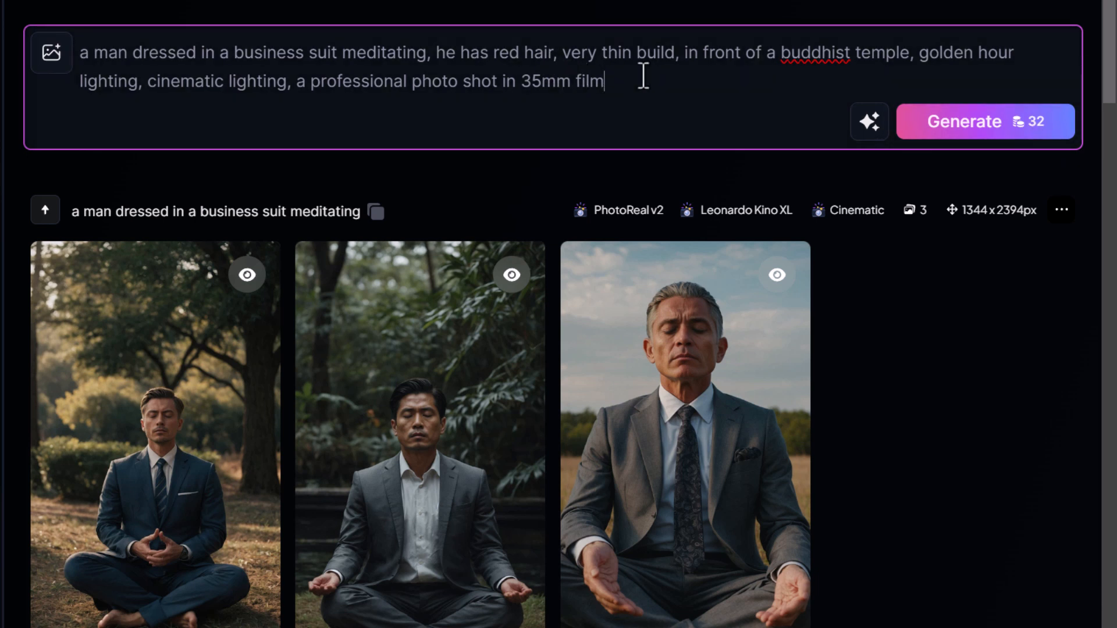
{"action": "left_click", "coordinate": [1018, 129]}
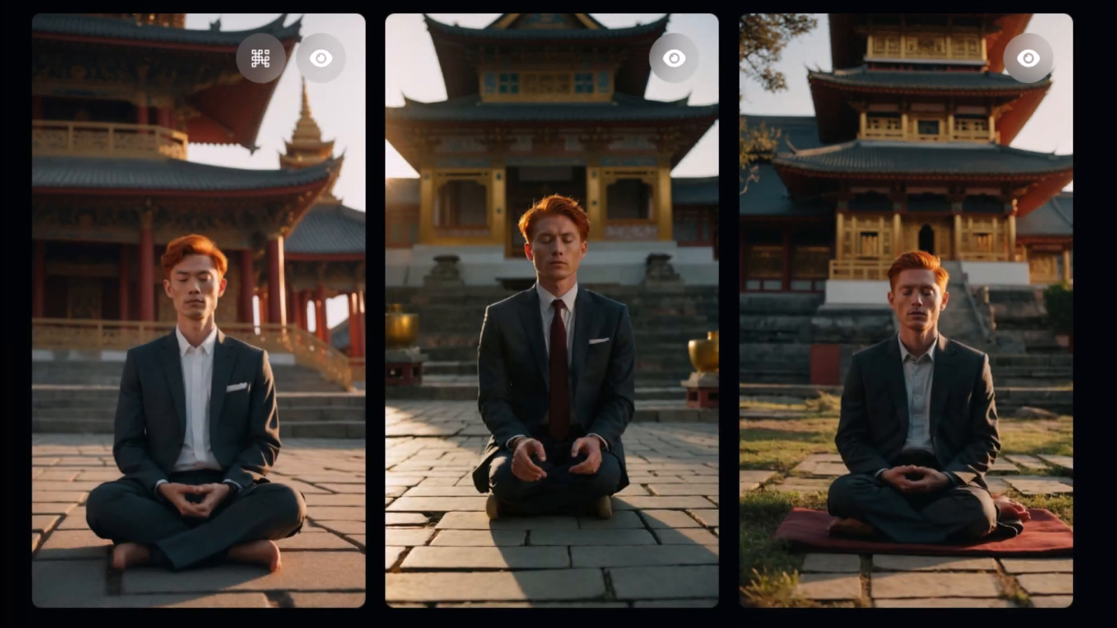
- Open the third temple image in the large preview, examine its details at closer zoom and close the preview
{"action": "mouse_move", "coordinate": [1018, 287]}
{"action": "left_click", "coordinate": [955, 219]}
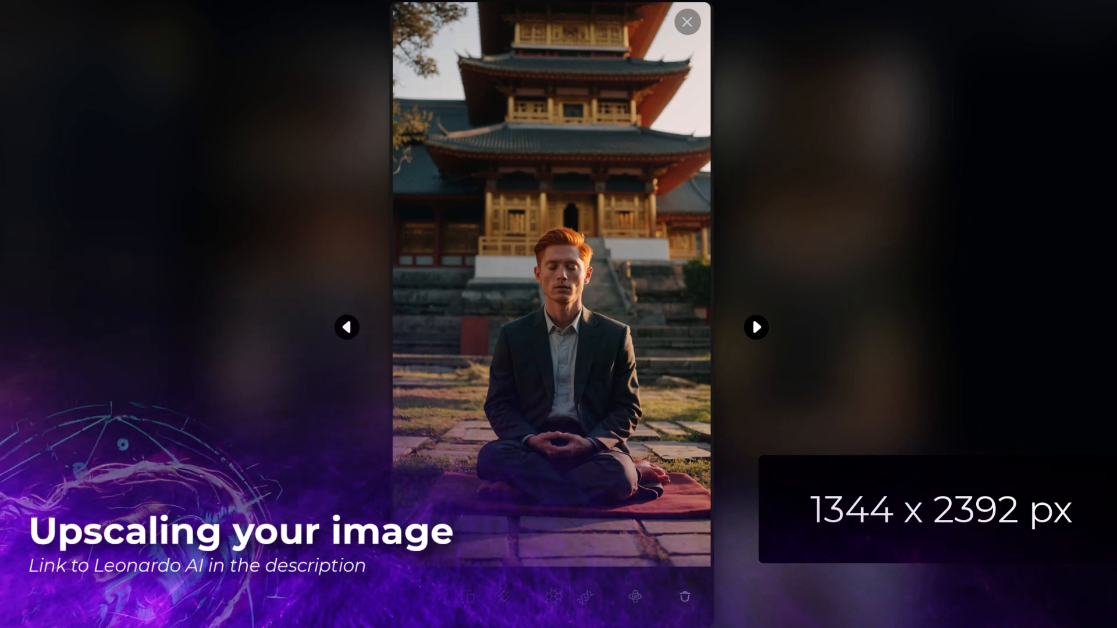
{"action": "left_click", "coordinate": [579, 252]}
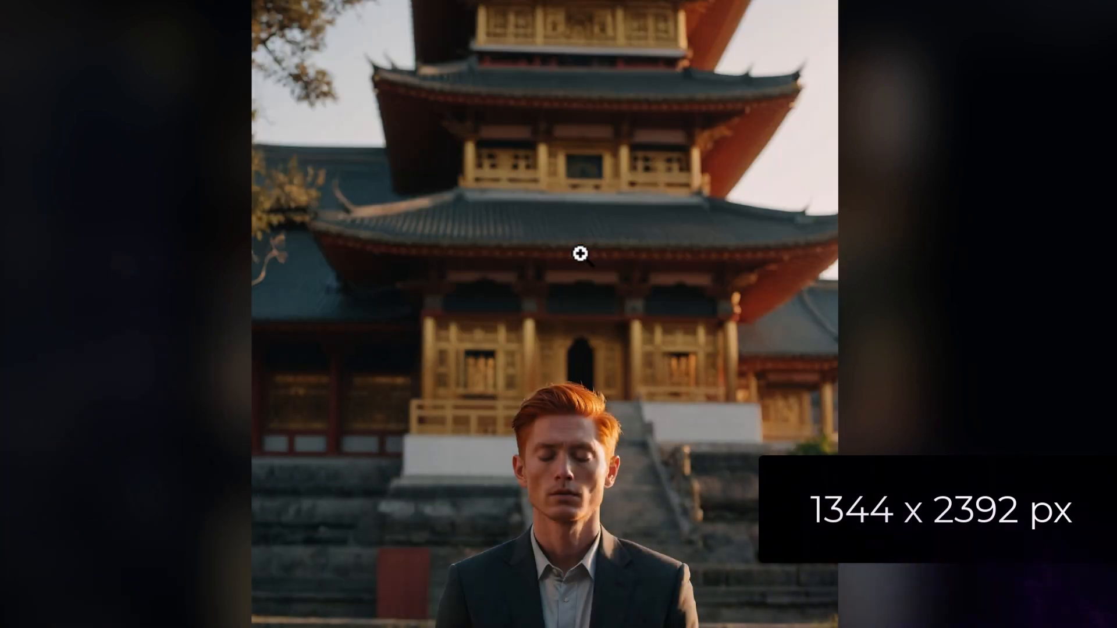
{"action": "scroll", "coordinate": [580, 256], "scroll_direction": "down", "scroll_amount": 3}
{"action": "left_click", "coordinate": [578, 254]}
{"action": "scroll", "coordinate": [576, 257], "scroll_direction": "down", "scroll_amount": 3}
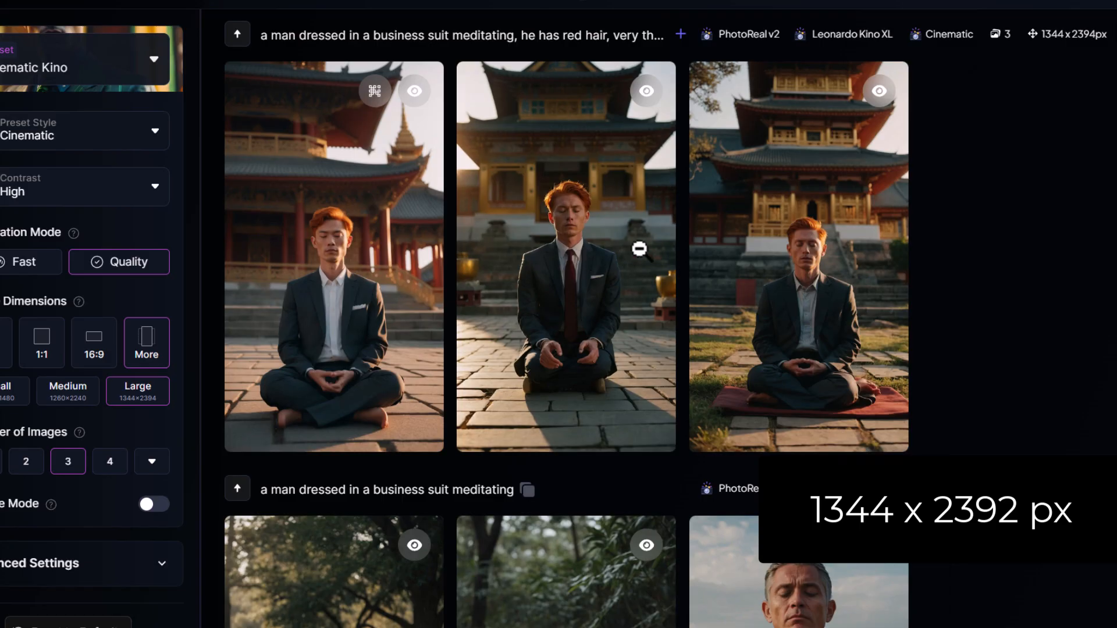
{"action": "left_click", "coordinate": [735, 249]}
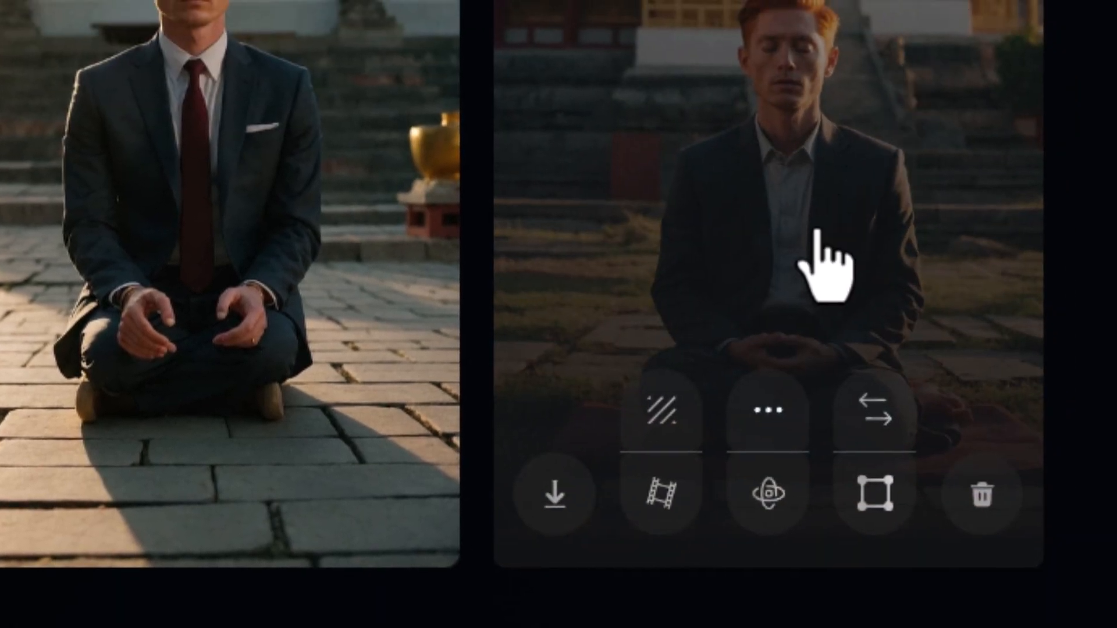
- Upscale the third temple image with Alchemy Smooth Upscale and close the list of upscalers
{"action": "left_click", "coordinate": [763, 429]}
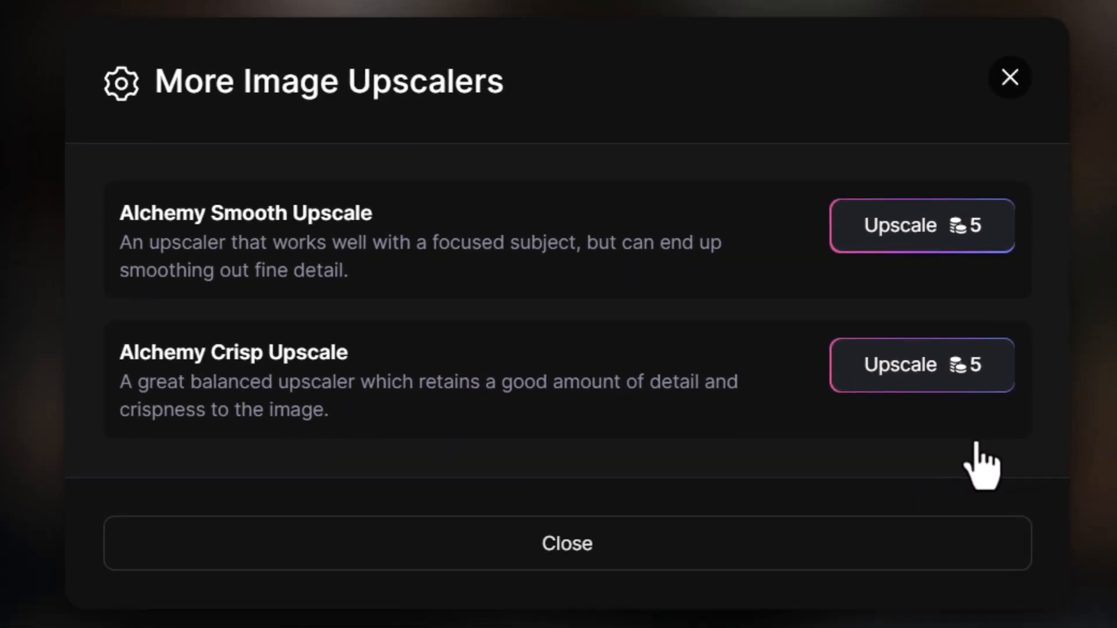
{"action": "left_click_drag", "start_coordinate": [153, 214], "coordinate": [340, 219]}
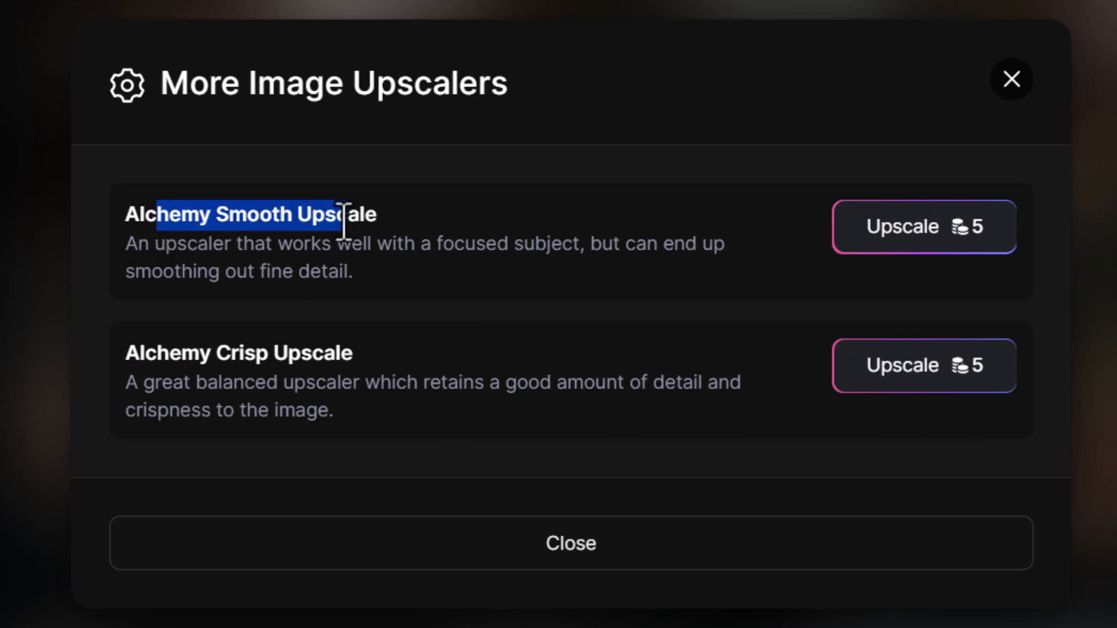
{"action": "left_click", "coordinate": [898, 233]}
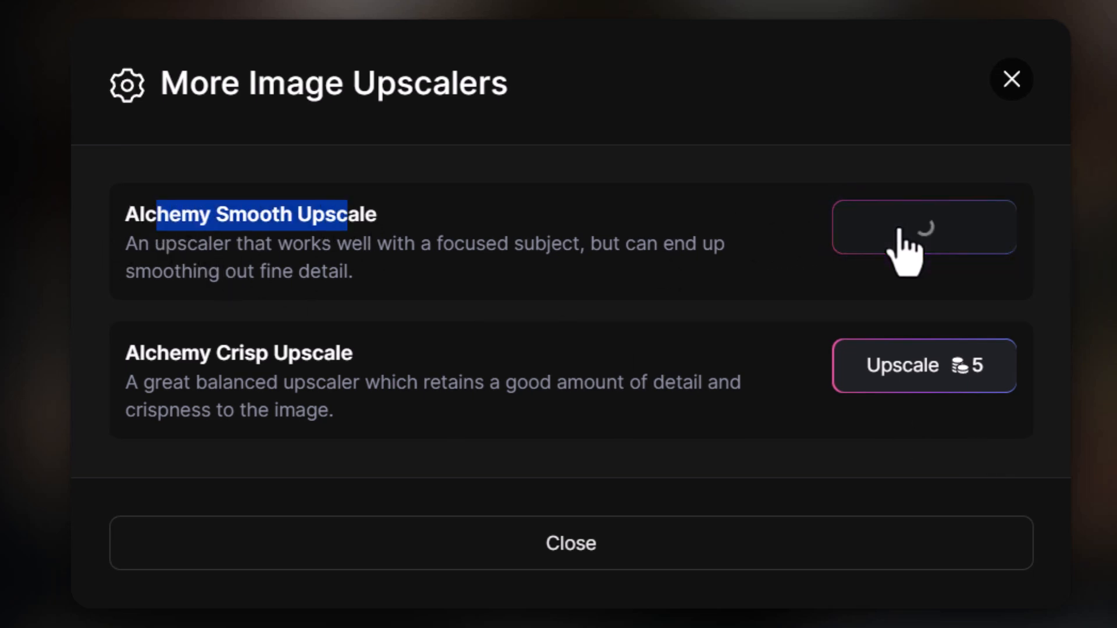
{"action": "left_click", "coordinate": [603, 558]}
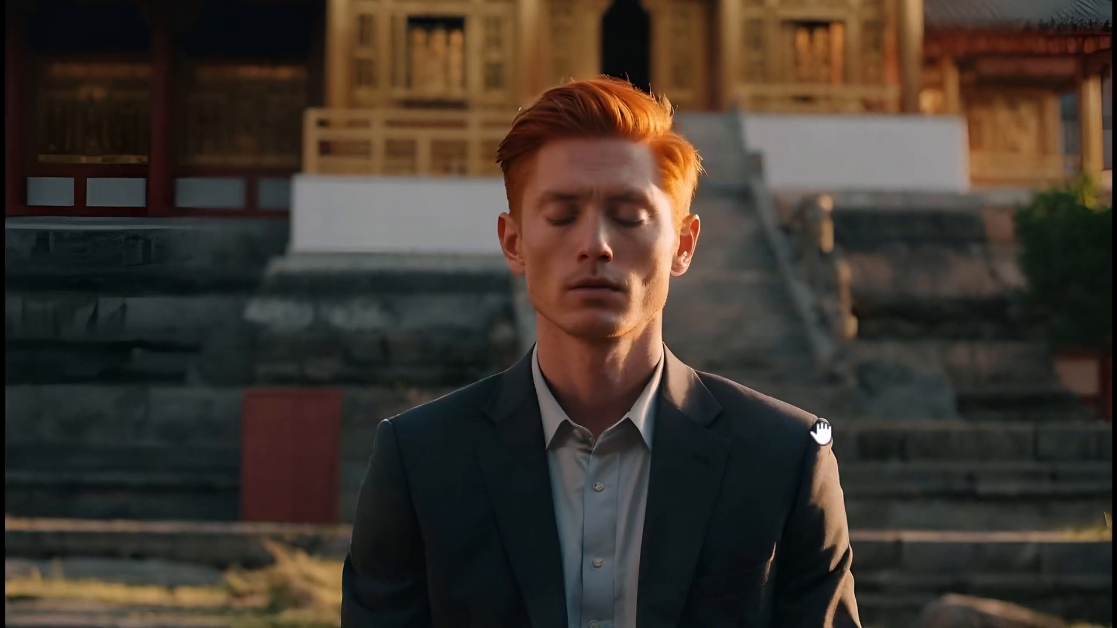
- Examine the face and background of the smooth-upscaled image up close, and close its preview
{"action": "mouse_move", "coordinate": [822, 433]}
{"action": "left_mouse_down"}
{"action": "mouse_move", "coordinate": [855, 145]}
{"action": "mouse_move", "coordinate": [821, 448]}
{"action": "left_mouse_up"}
{"action": "left_click_drag", "start_coordinate": [730, 130], "coordinate": [730, 199]}
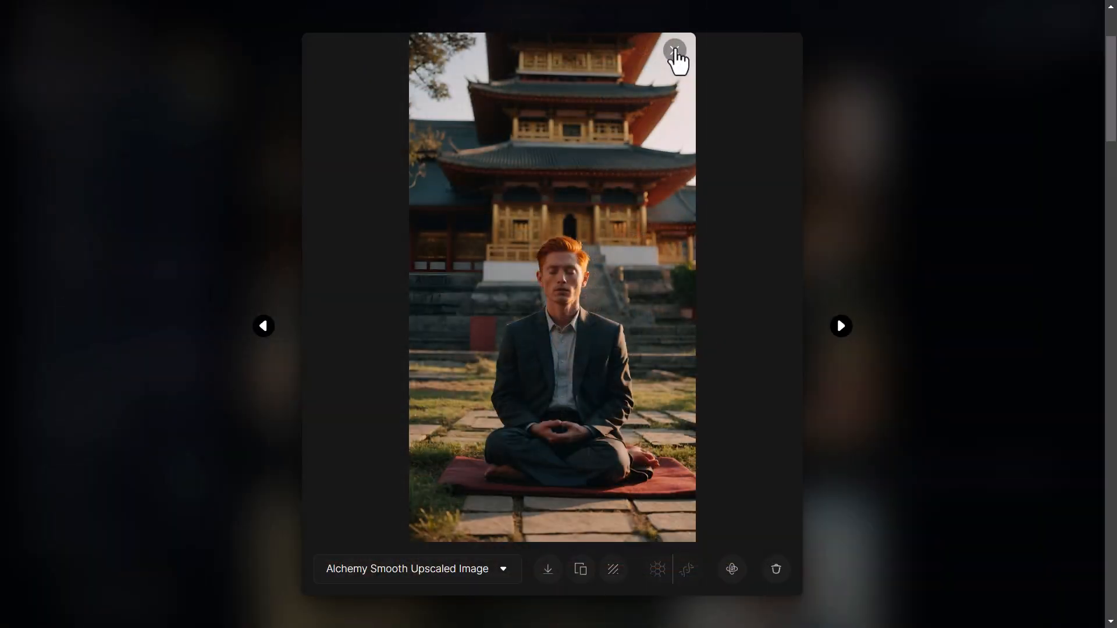
{"action": "left_click", "coordinate": [675, 51]}
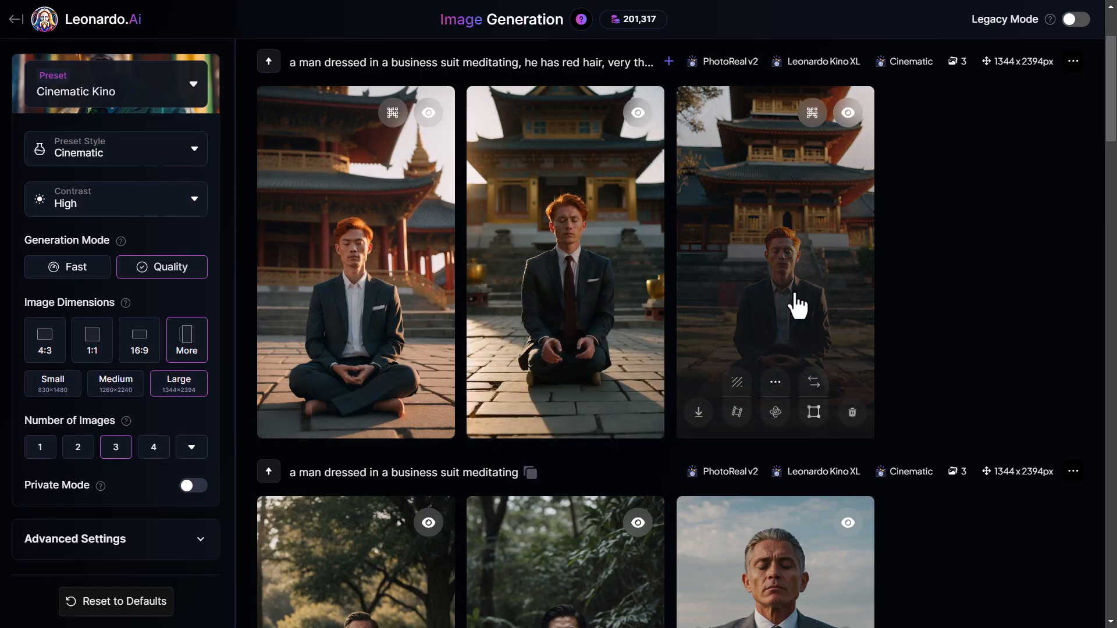
- Leave image generation and open the Universal Upscaler
{"action": "scroll", "coordinate": [551, 316], "scroll_direction": "up", "scroll_amount": 3}
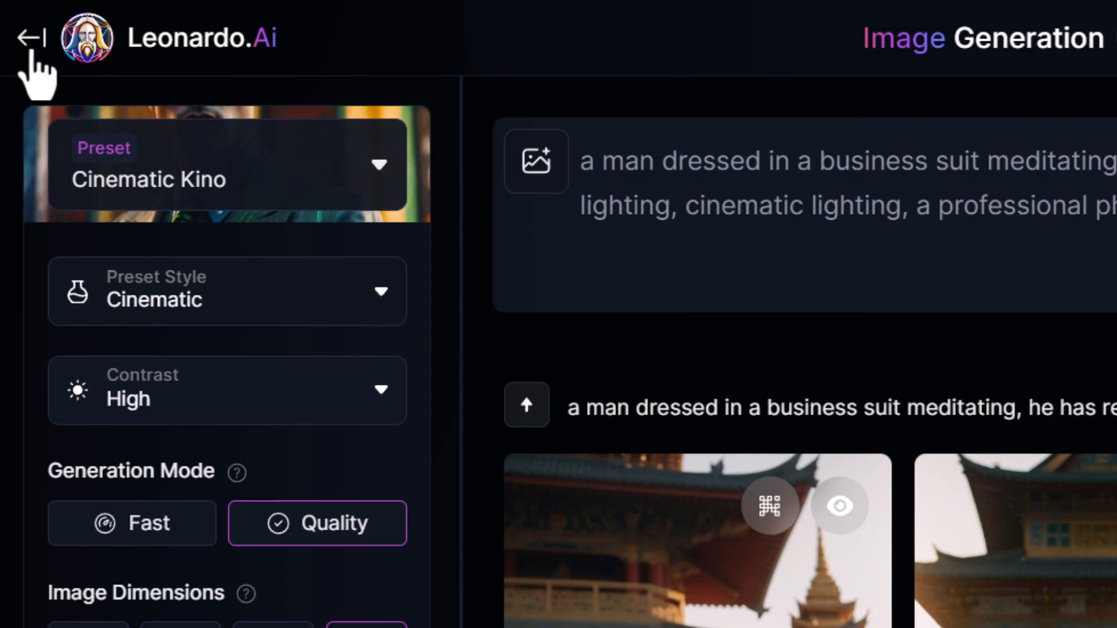
{"action": "left_click", "coordinate": [15, 19]}
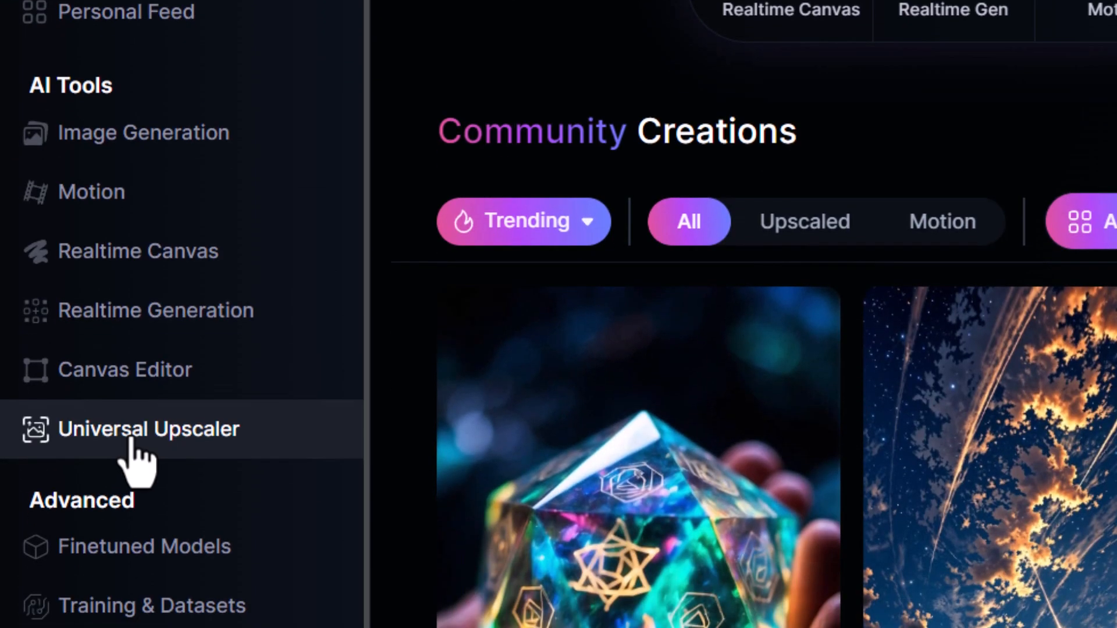
{"action": "left_click", "coordinate": [132, 436]}
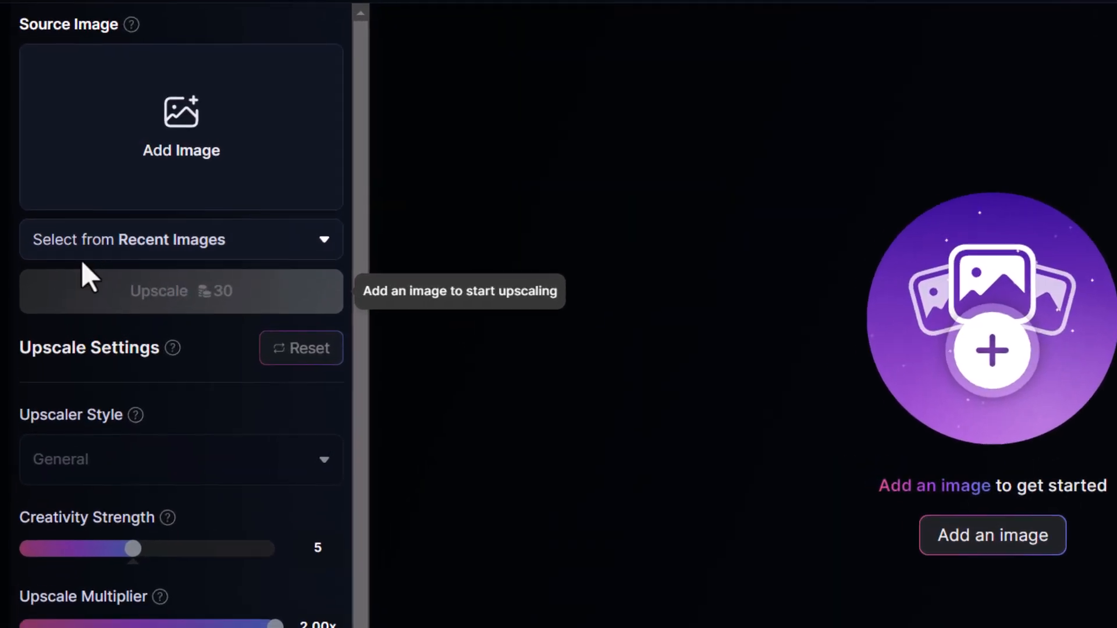
- Load the third temple image from the existing generations as the upscaler's source image
{"action": "left_click", "coordinate": [200, 243]}
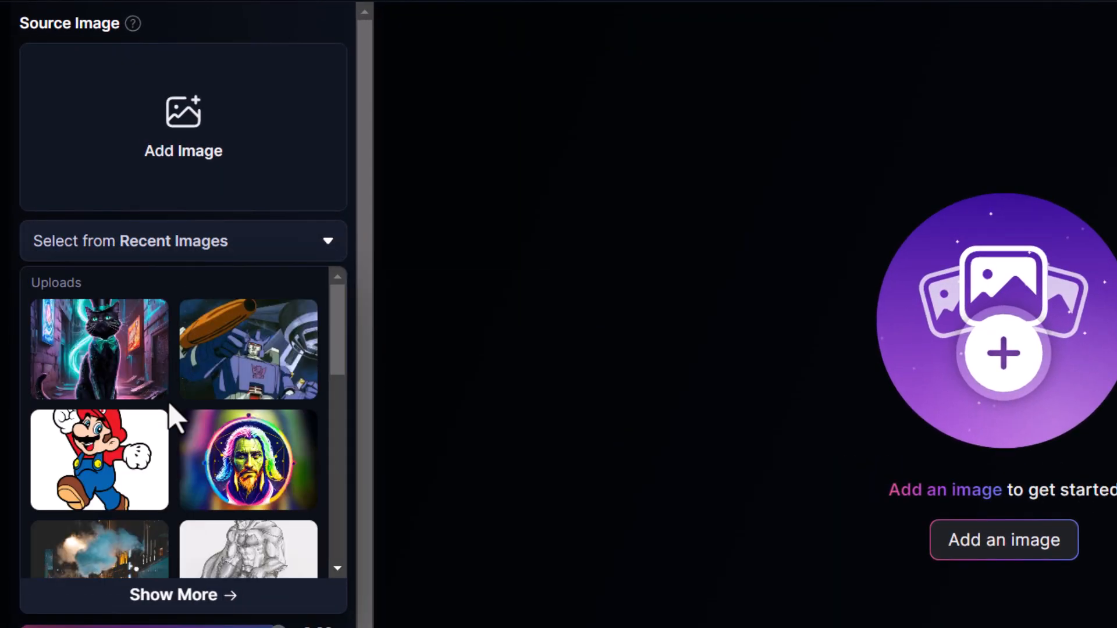
{"action": "left_click", "coordinate": [182, 605]}
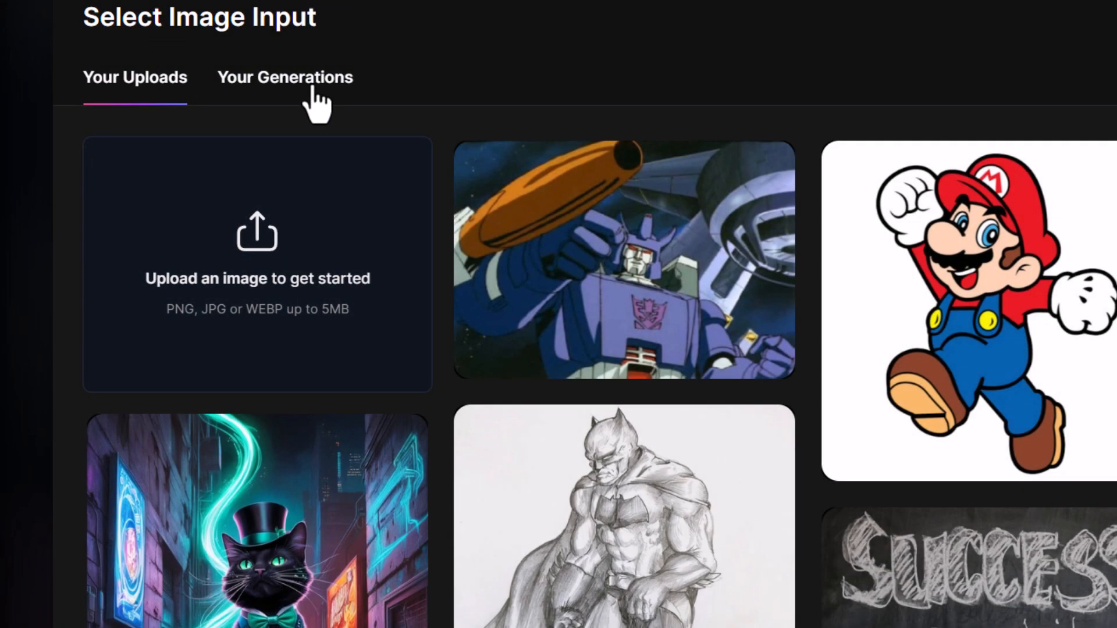
{"action": "left_click", "coordinate": [312, 87]}
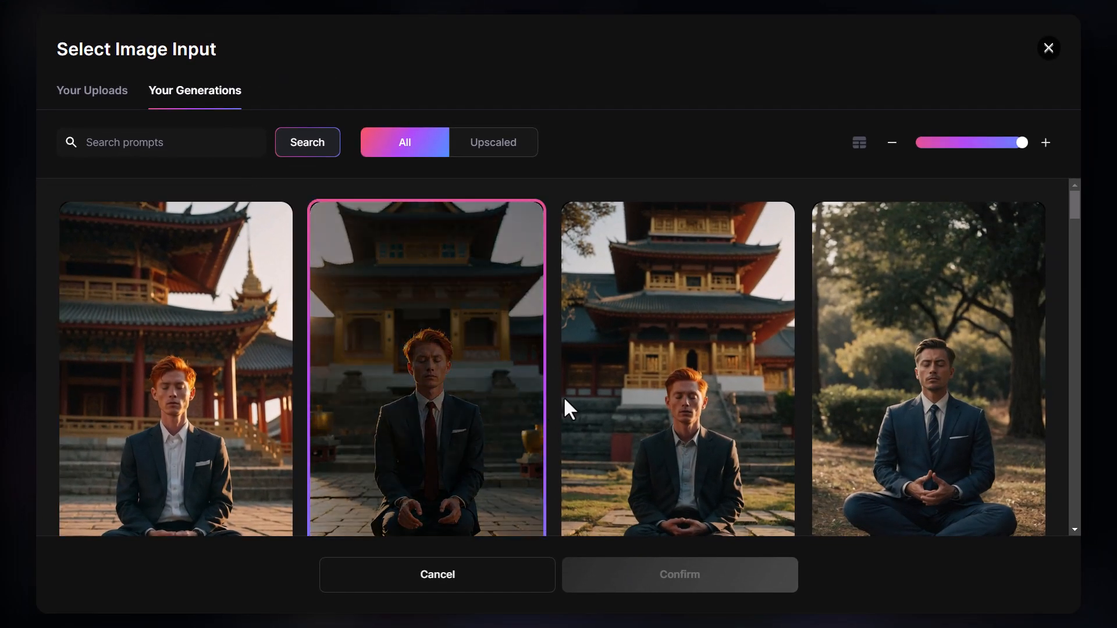
{"action": "scroll", "coordinate": [640, 384], "scroll_direction": "down", "scroll_amount": 1}
{"action": "left_click", "coordinate": [661, 370]}
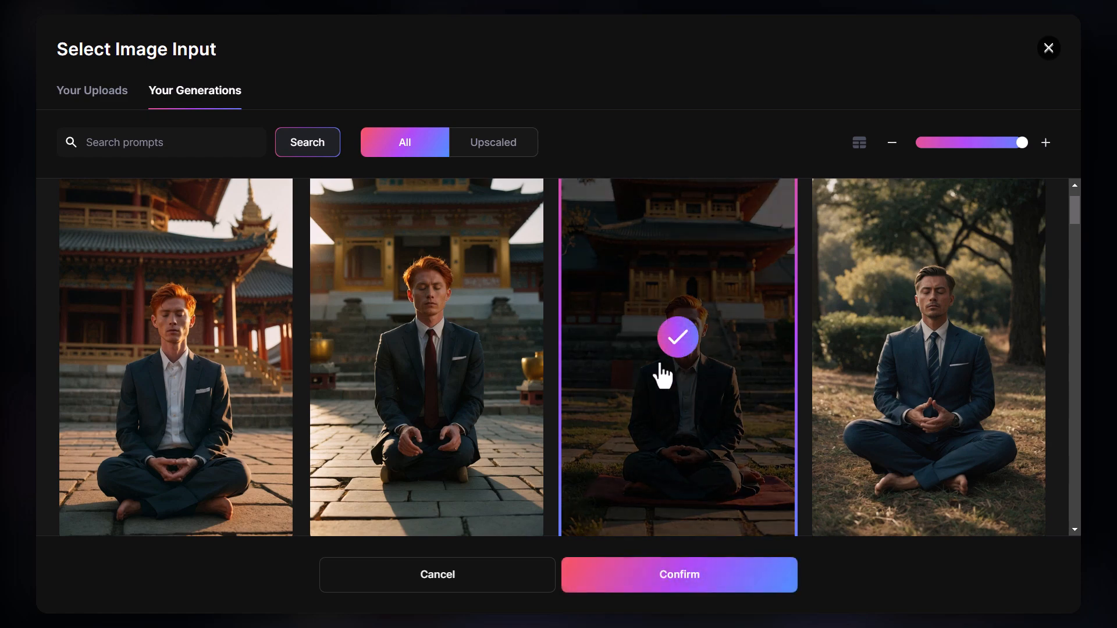
{"action": "left_click", "coordinate": [673, 578]}
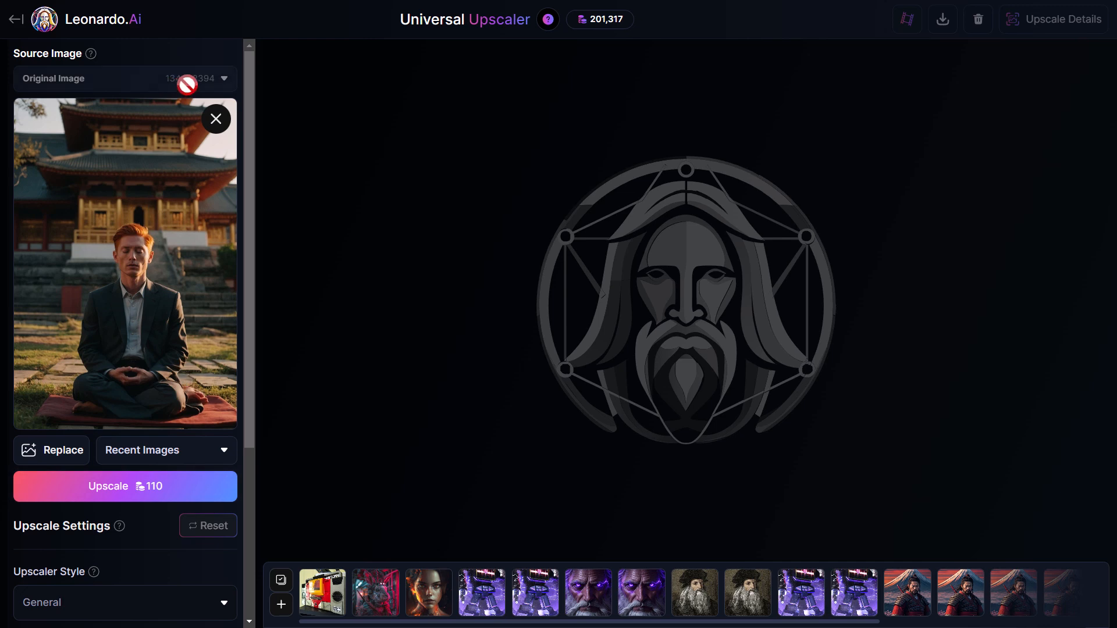
- Set the upscaler style to Cinematic
{"action": "scroll", "coordinate": [226, 576], "scroll_direction": "down", "scroll_amount": 5}
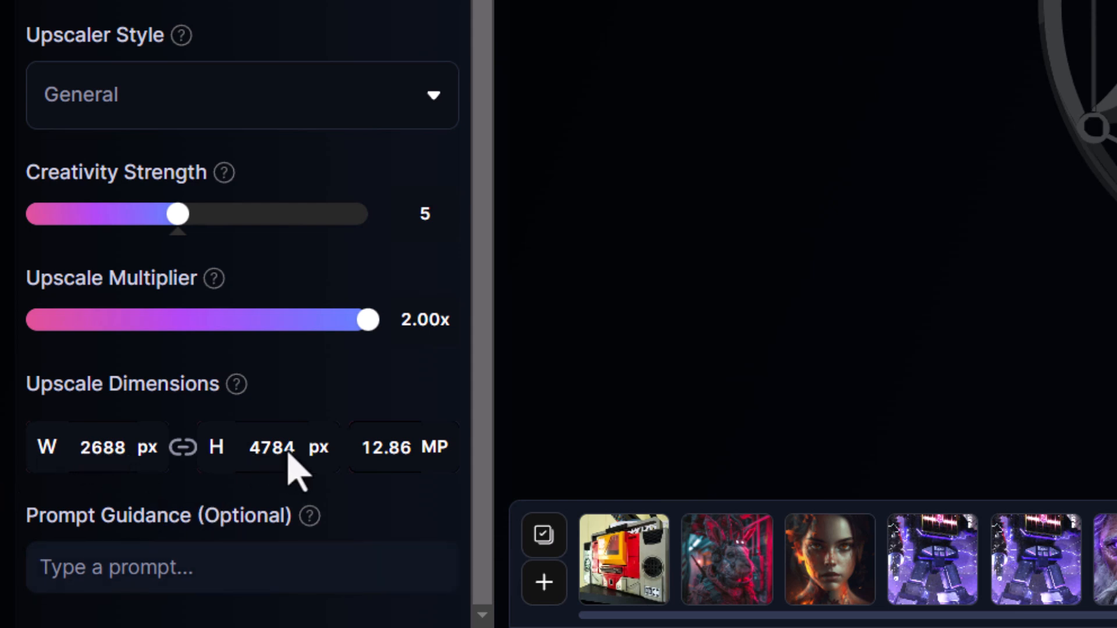
{"action": "left_click", "coordinate": [287, 113]}
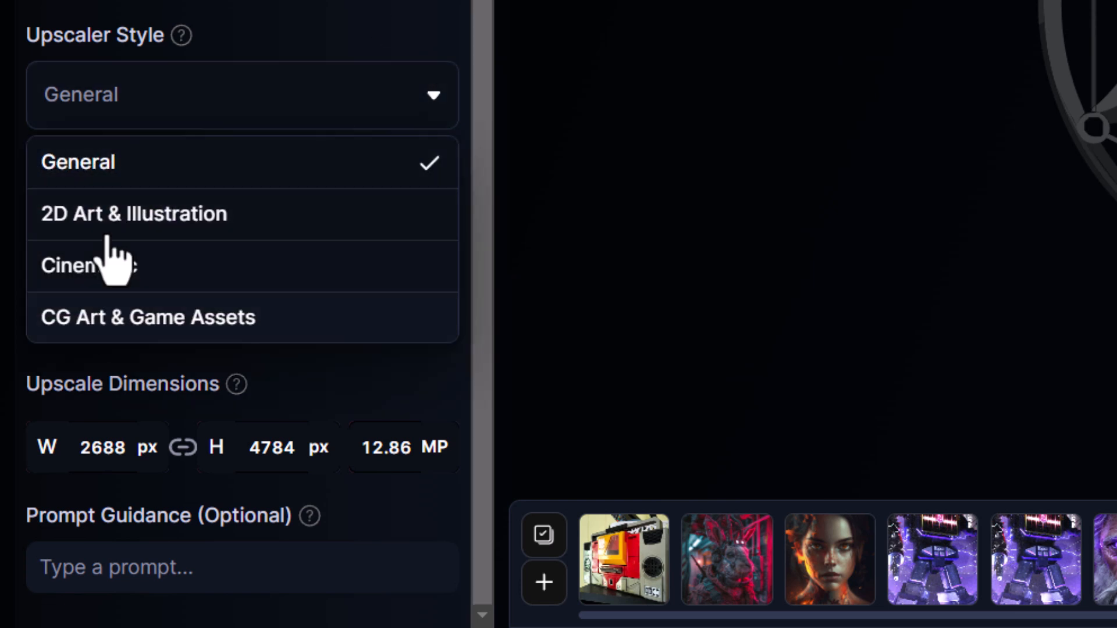
{"action": "left_click", "coordinate": [93, 268]}
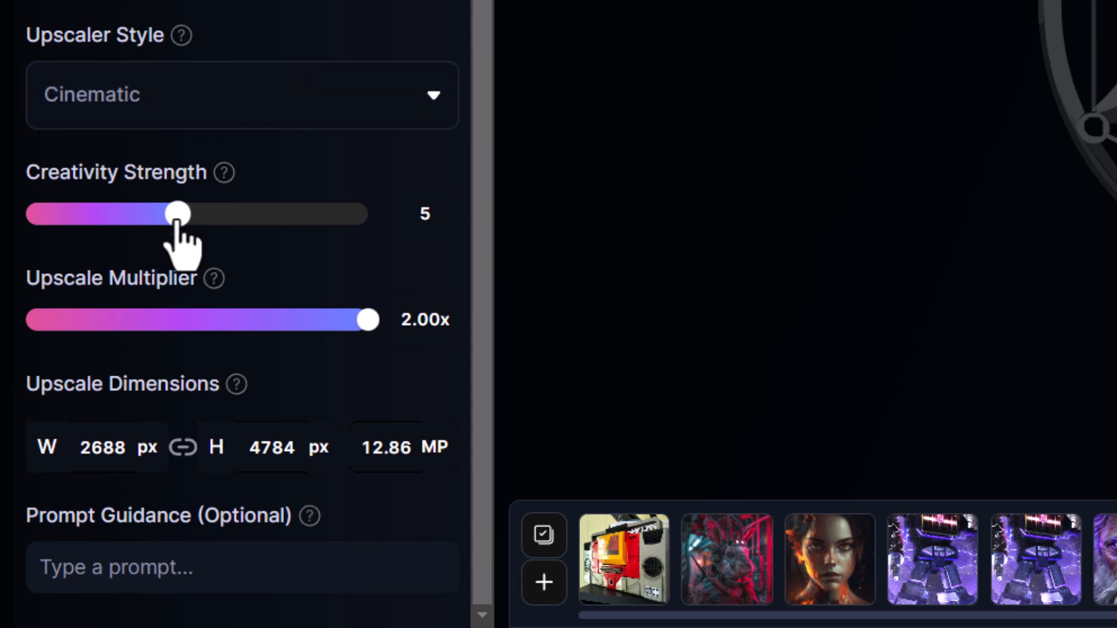
- Set the creativity strength to 10 and look over the source image
{"action": "left_click", "coordinate": [366, 222]}
{"action": "scroll", "coordinate": [349, 349], "scroll_direction": "up", "scroll_amount": 10}
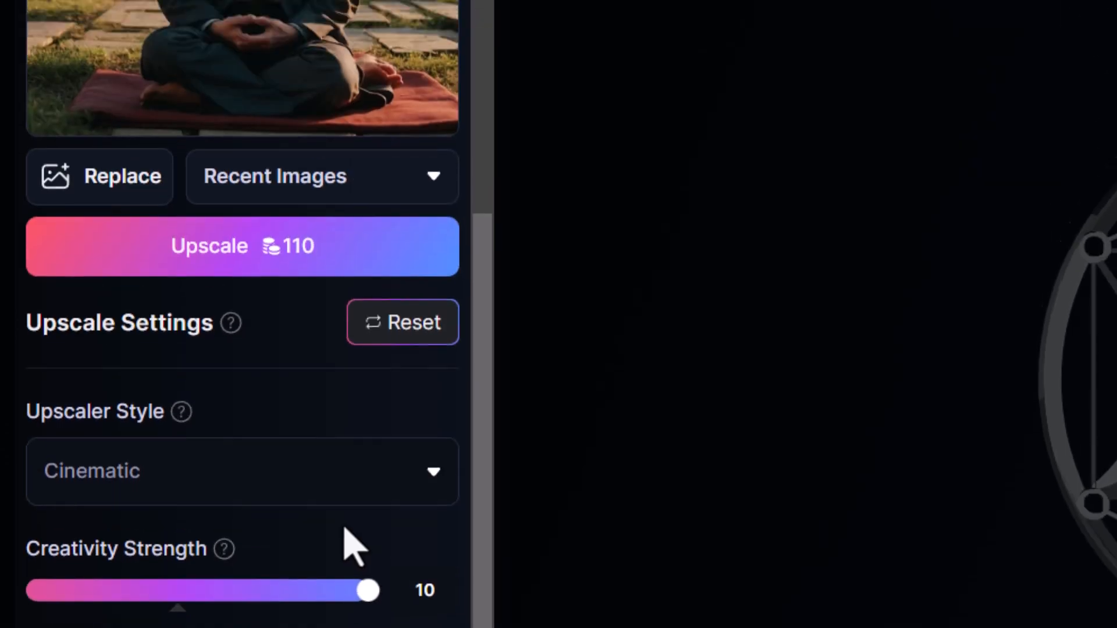
{"action": "scroll", "coordinate": [274, 617], "scroll_direction": "down", "scroll_amount": 5}
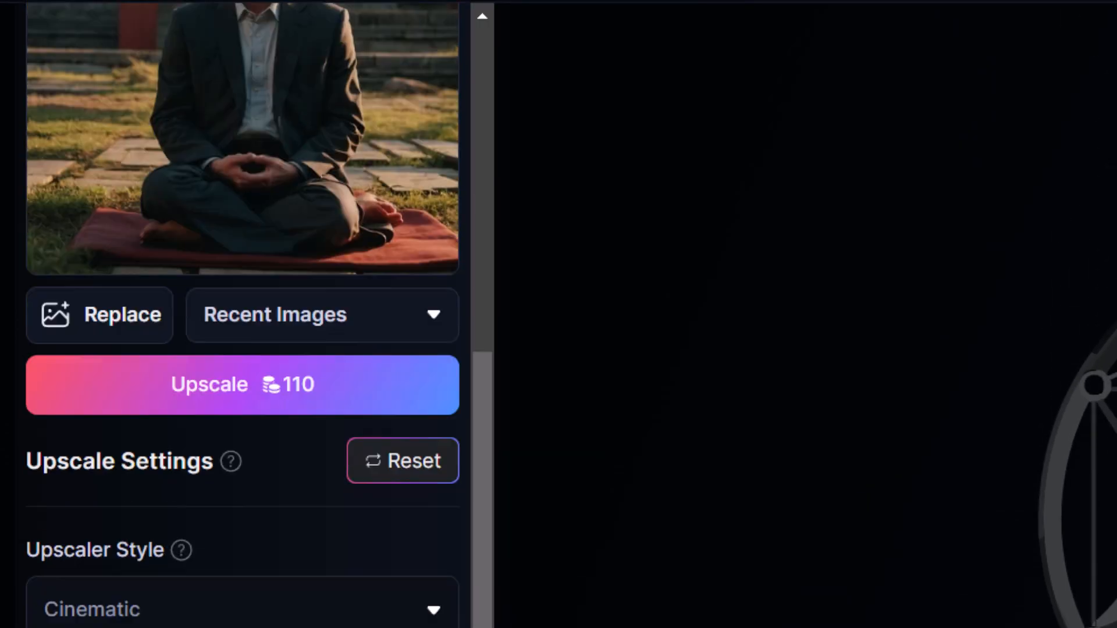
{"action": "scroll", "coordinate": [287, 332], "scroll_direction": "up", "scroll_amount": 5}
{"action": "scroll", "coordinate": [225, 237], "scroll_direction": "down", "scroll_amount": 7}
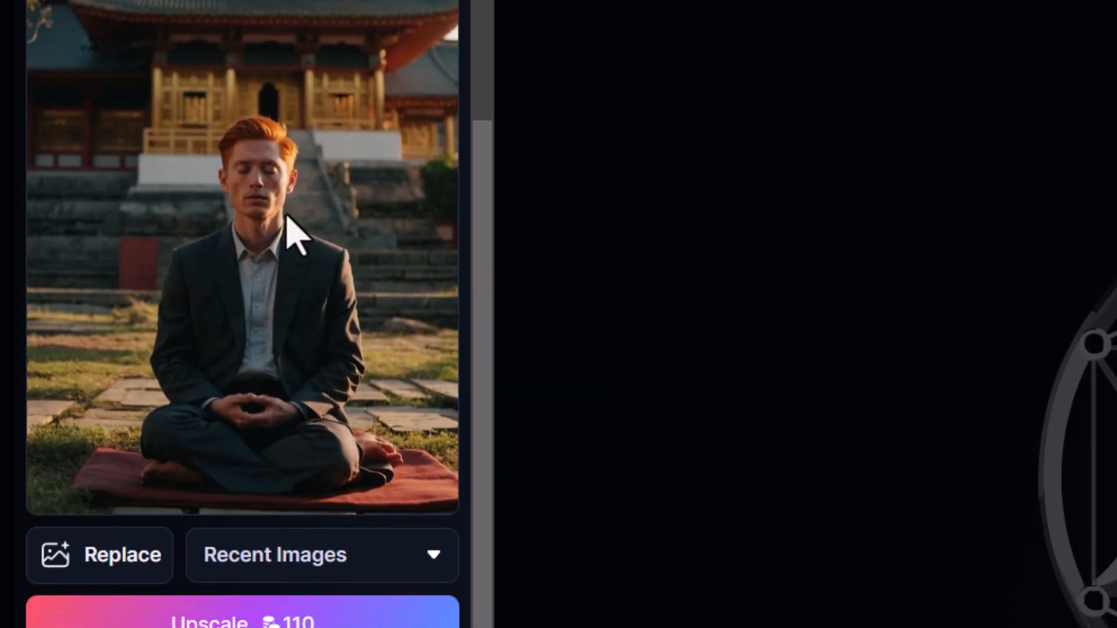
{"action": "scroll", "coordinate": [263, 201], "scroll_direction": "down", "scroll_amount": 7}
- Set the creativity strength to 4 and upscale the source image
{"action": "left_click_drag", "start_coordinate": [366, 215], "coordinate": [140, 216]}
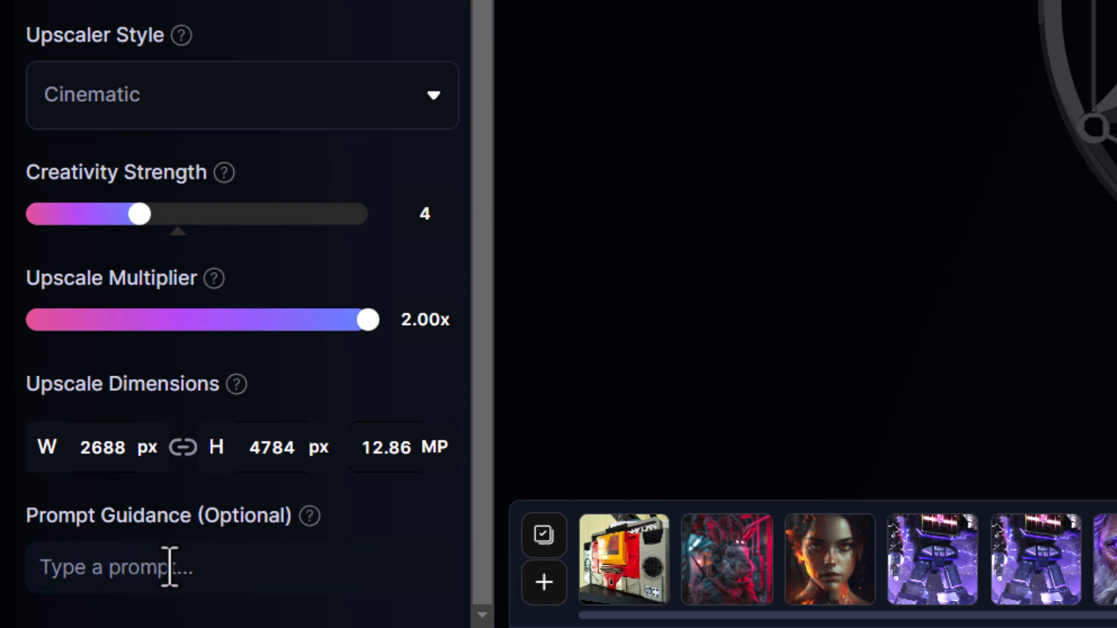
{"action": "left_click", "coordinate": [272, 42]}
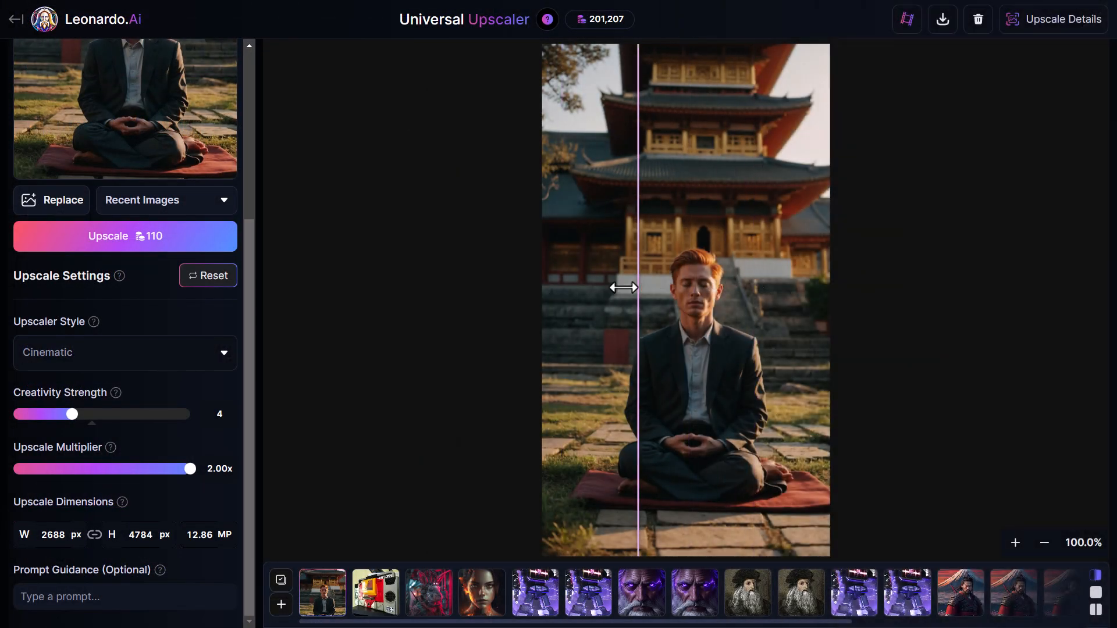
- Compare the original and upscaled versions with the comparison divider, magnifying the man's face
{"action": "left_click_drag", "start_coordinate": [717, 281], "coordinate": [794, 297]}
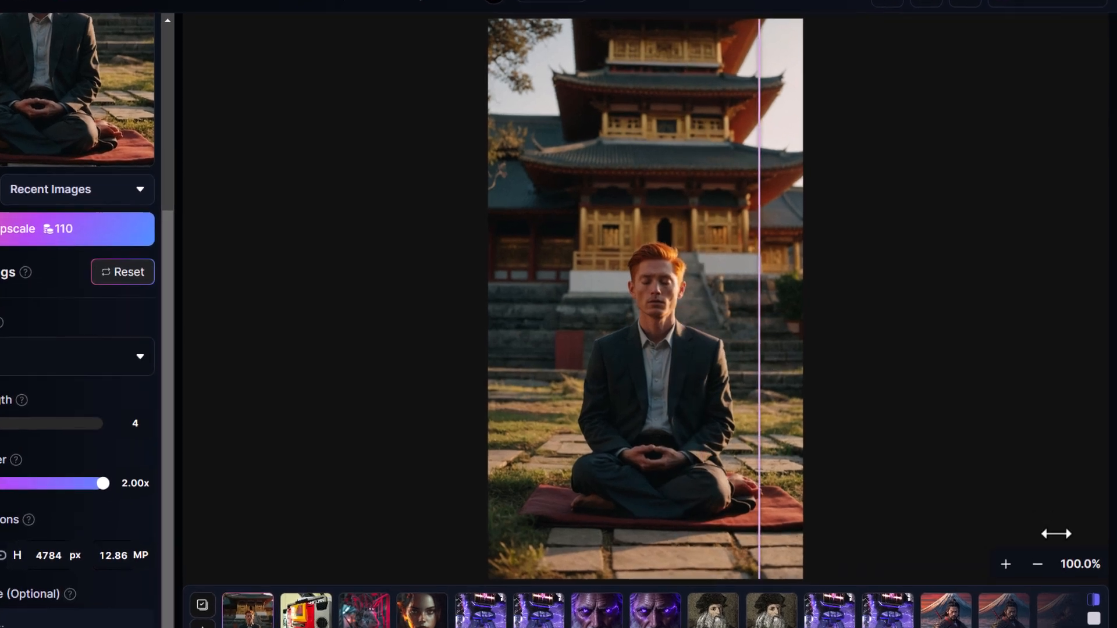
{"action": "left_click", "coordinate": [1015, 543]}
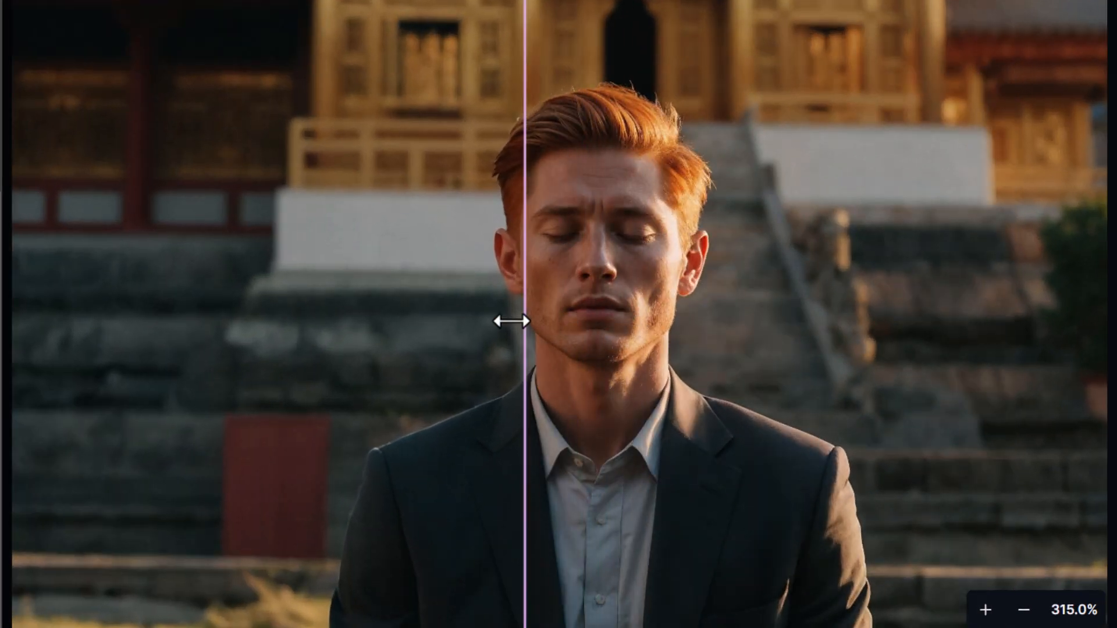
- Magnify the upscaled image further to inspect the man's face
{"action": "left_click", "coordinate": [984, 610]}
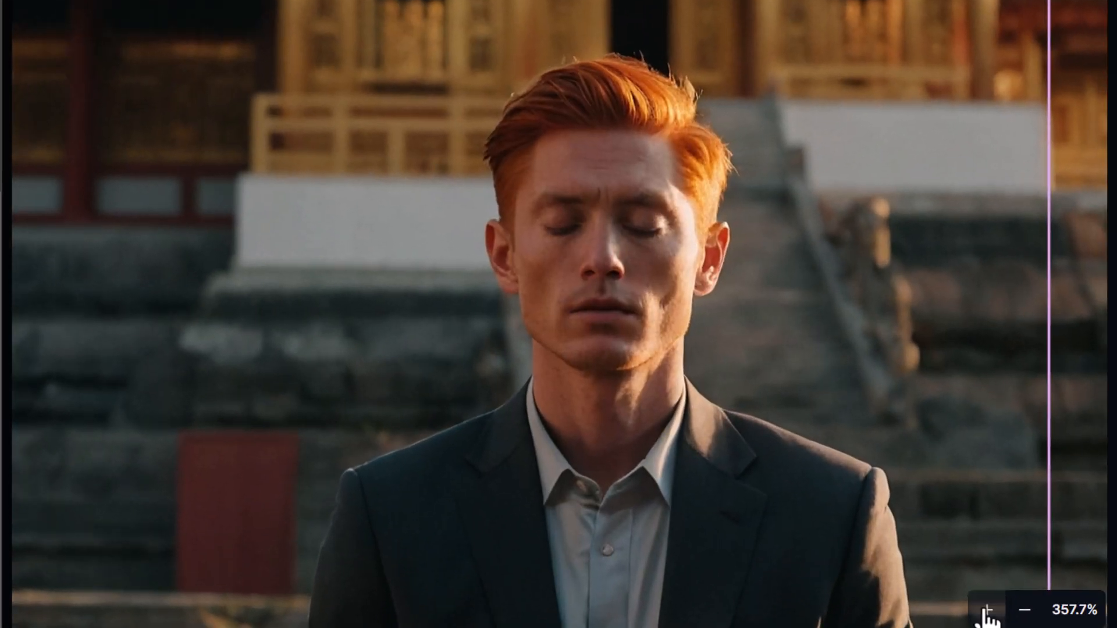
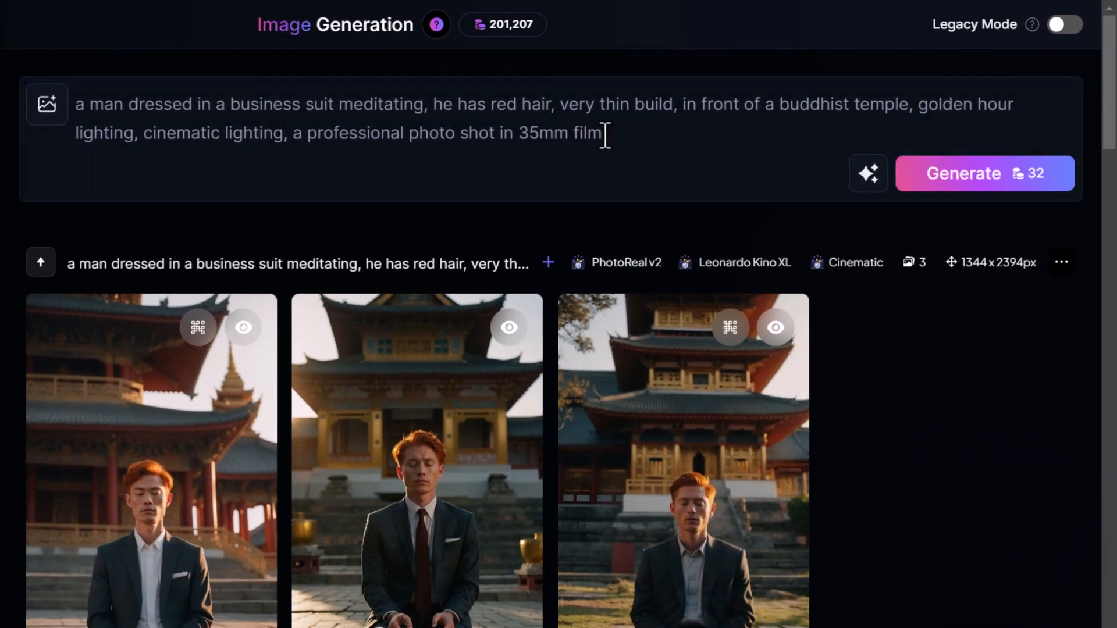
- Replace the prompt's 35mm film ending with "a video game 3D render using Unreal Engine" and generate the images
{"action": "left_click_drag", "start_coordinate": [606, 135], "coordinate": [283, 140]}
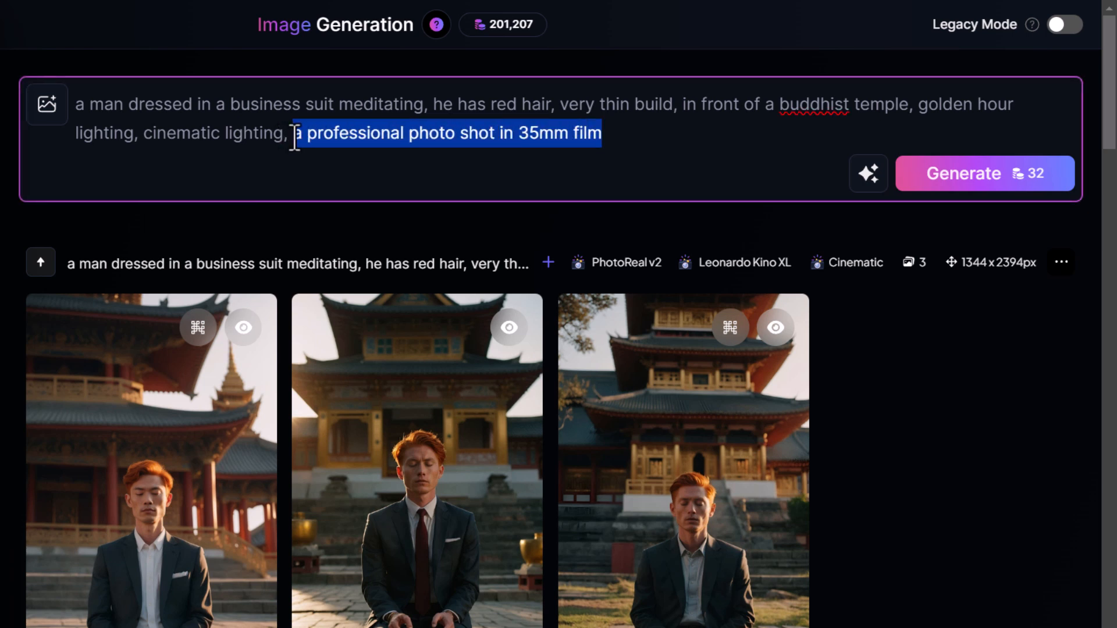
{"action": "type", "text": "a video game 3D render using Unreal Engine"}
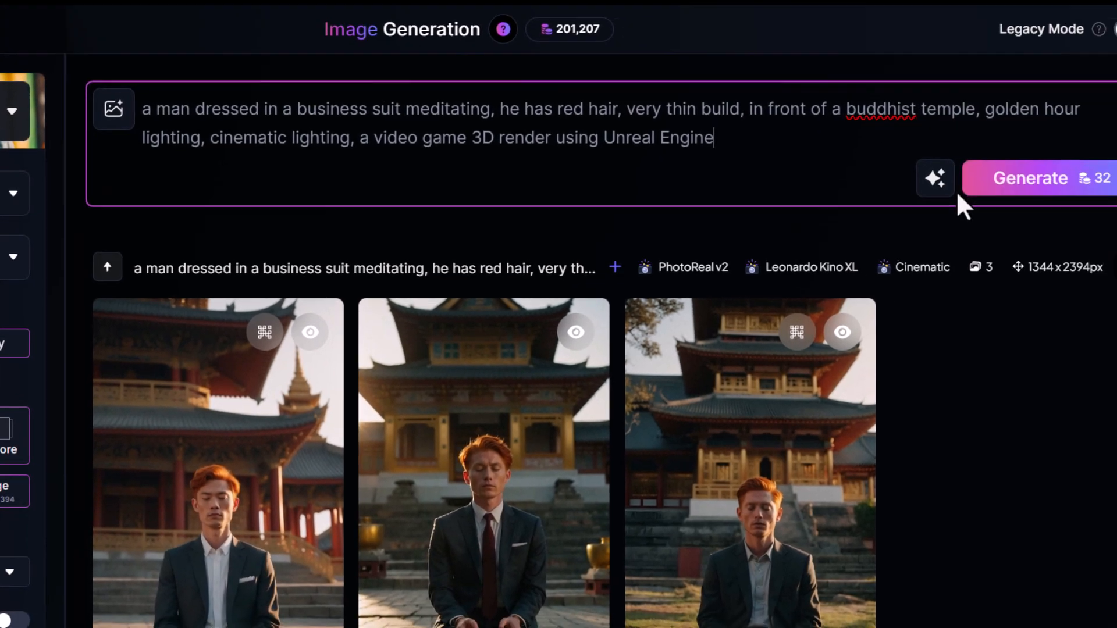
{"action": "left_click", "coordinate": [973, 189]}
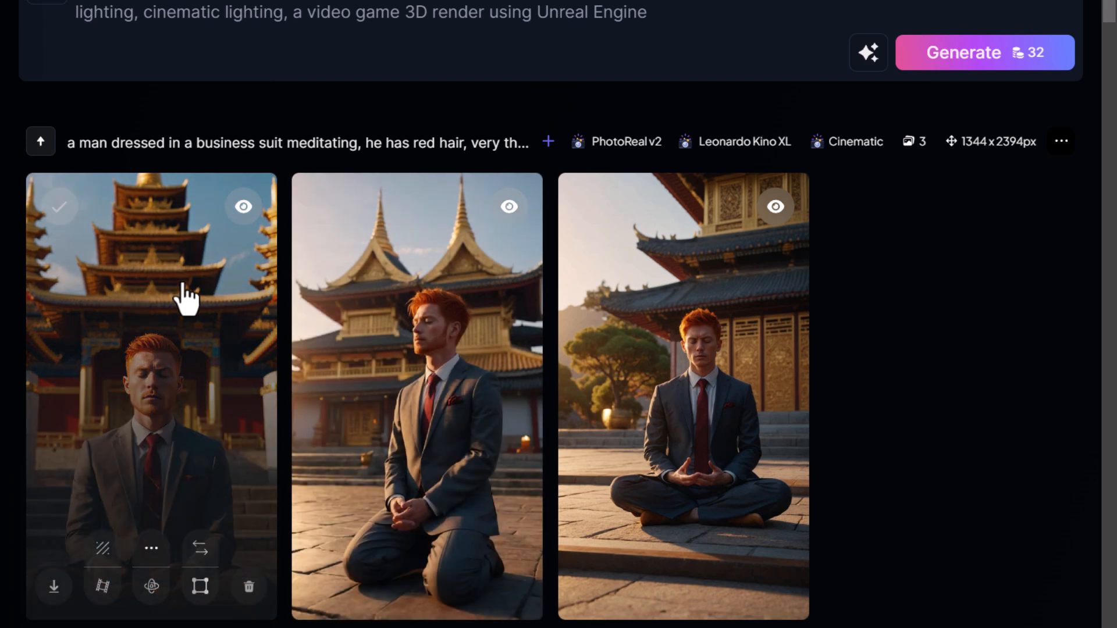
- View the first generated image enlarged, and check the PhotoReal v2 tag of its batch
{"action": "left_click", "coordinate": [117, 302]}
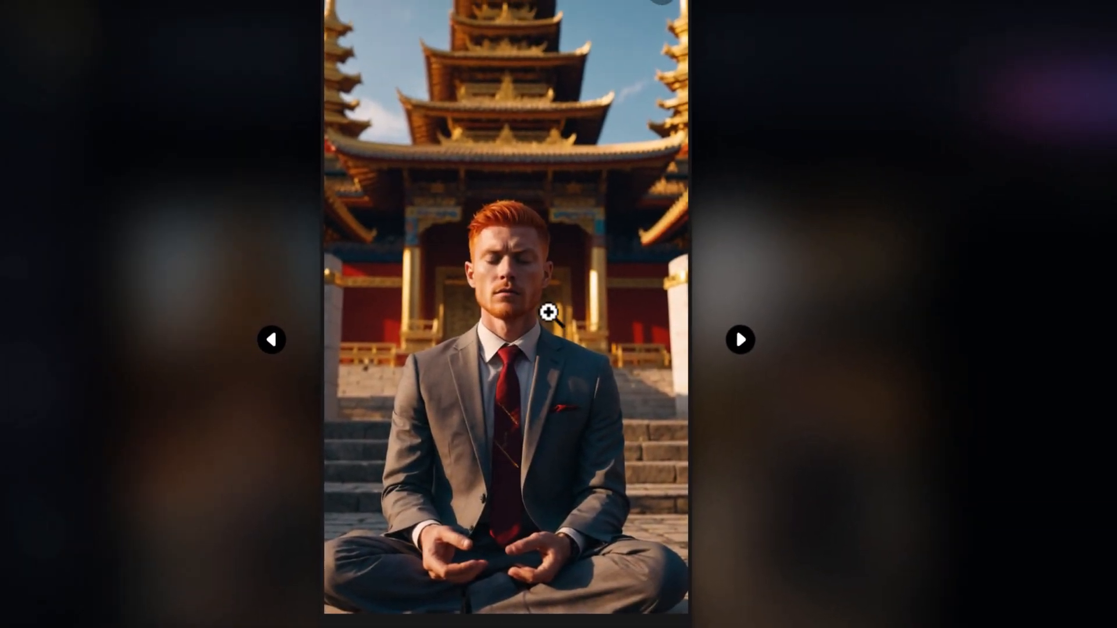
{"action": "left_click", "coordinate": [668, 11]}
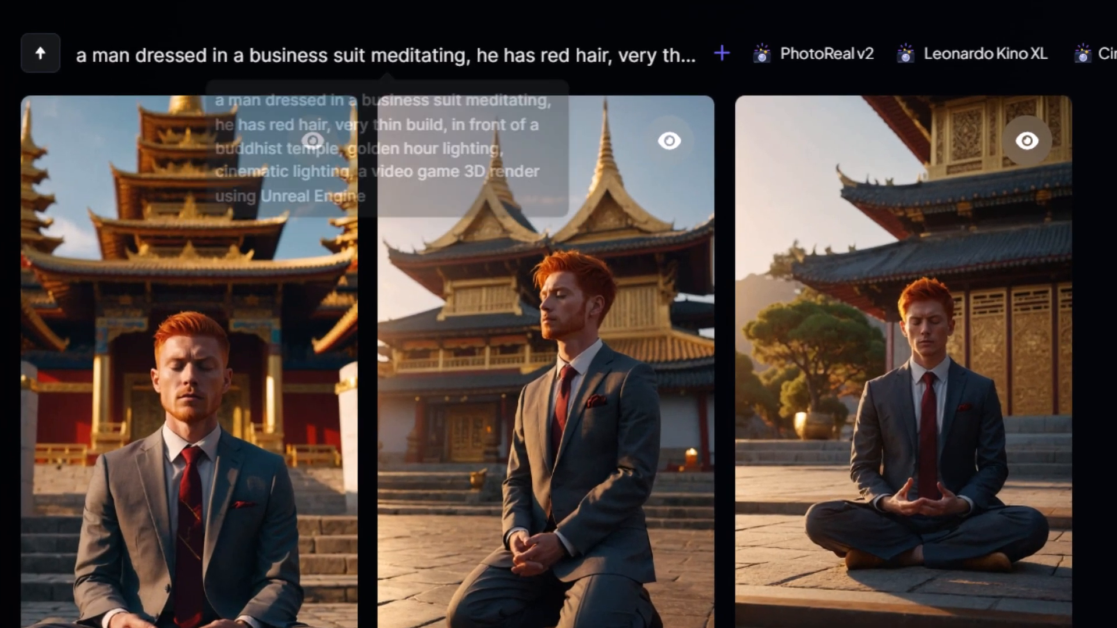
{"action": "left_click_drag", "start_coordinate": [867, 56], "coordinate": [782, 57]}
{"action": "left_click", "coordinate": [815, 29]}
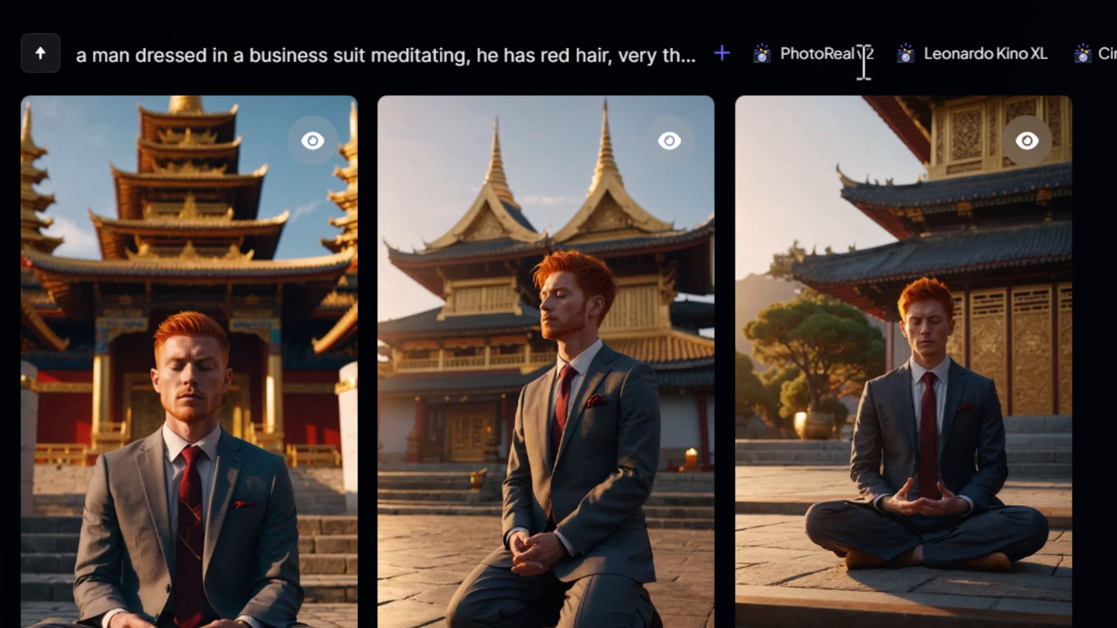
- Turn off PhotoReal in the advanced settings and generate the images again
{"action": "scroll", "coordinate": [257, 593], "scroll_direction": "down", "scroll_amount": 3}
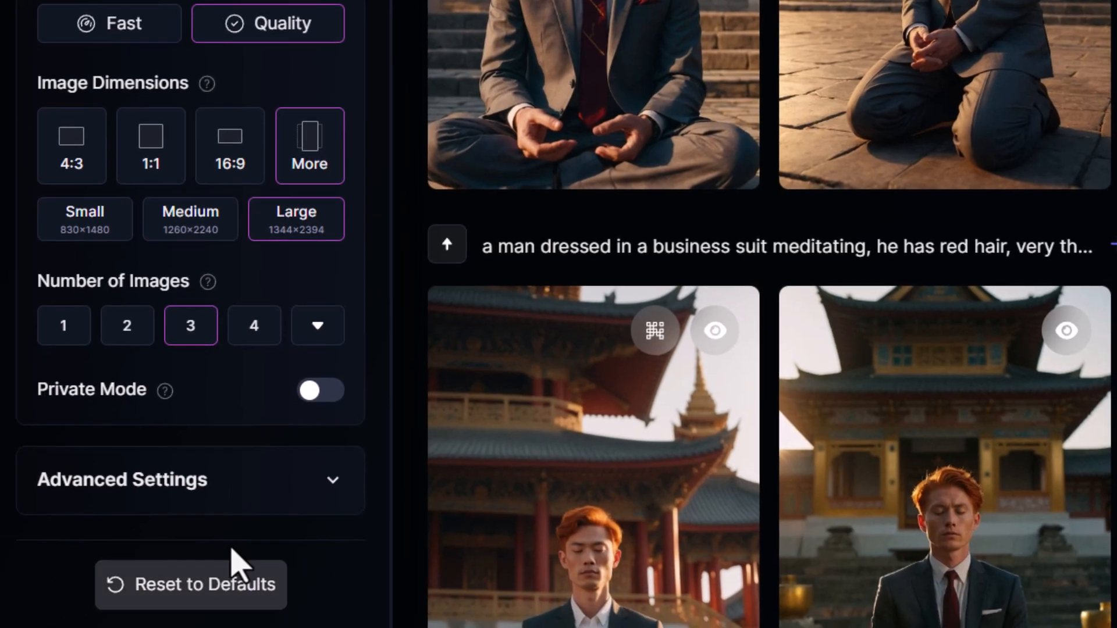
{"action": "left_click", "coordinate": [339, 480]}
{"action": "scroll", "coordinate": [339, 464], "scroll_direction": "down", "scroll_amount": 6}
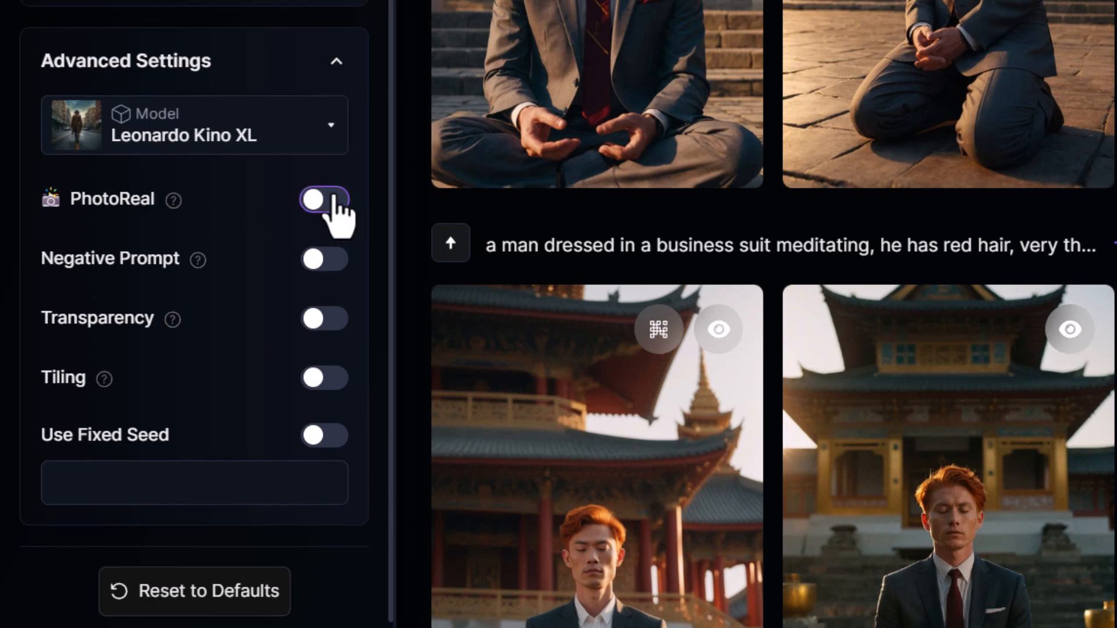
{"action": "scroll", "coordinate": [333, 198], "scroll_direction": "up", "scroll_amount": 4}
{"action": "left_click", "coordinate": [337, 479]}
{"action": "scroll", "coordinate": [760, 448], "scroll_direction": "up", "scroll_amount": 4}
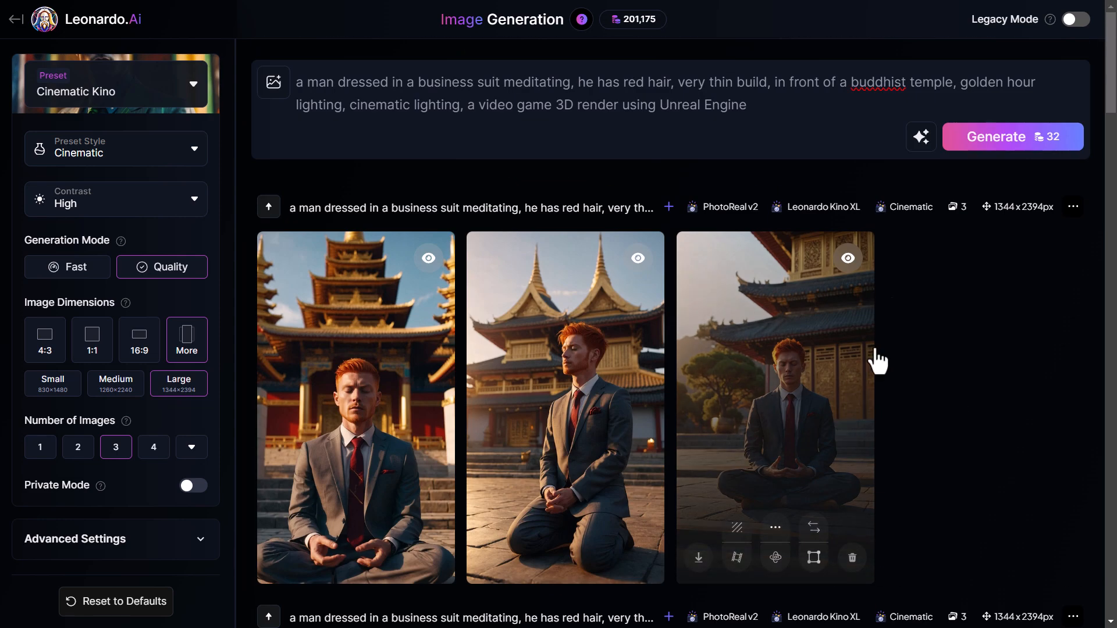
{"action": "left_click", "coordinate": [1018, 142]}
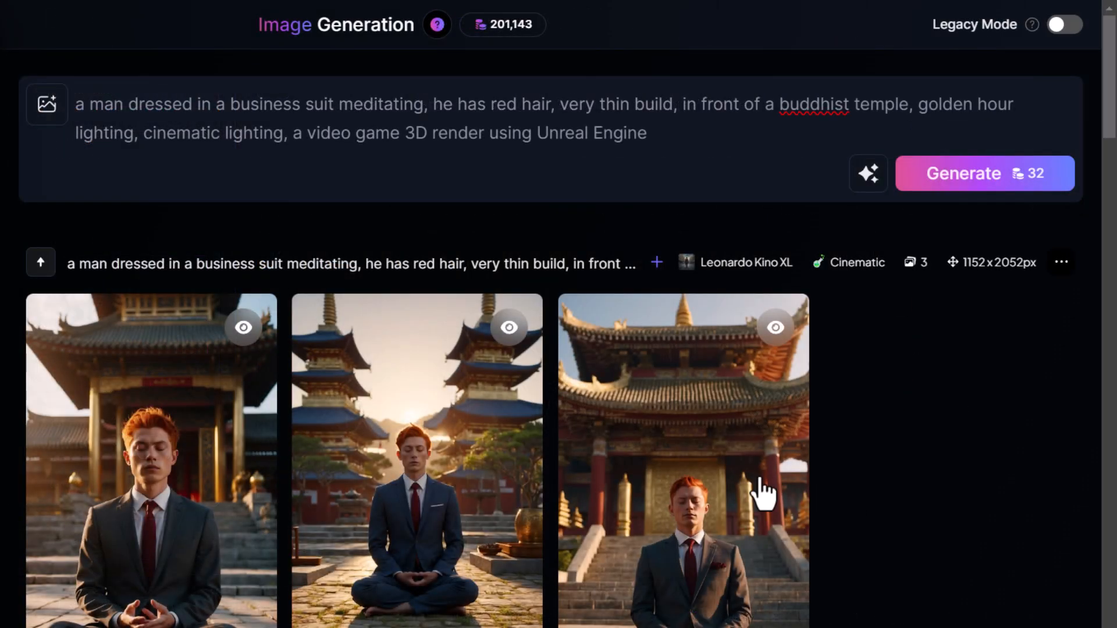
- View the third image of the new batch enlarged, and browse back to the previous one
{"action": "left_click", "coordinate": [608, 506]}
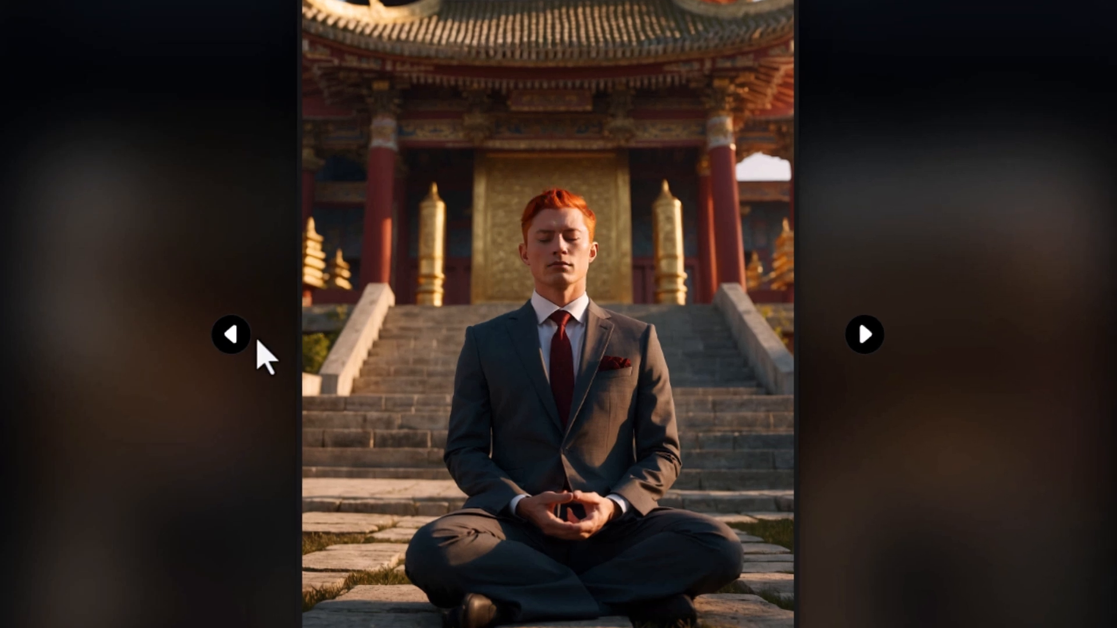
{"action": "left_click", "coordinate": [232, 335]}
{"action": "left_click", "coordinate": [456, 258]}
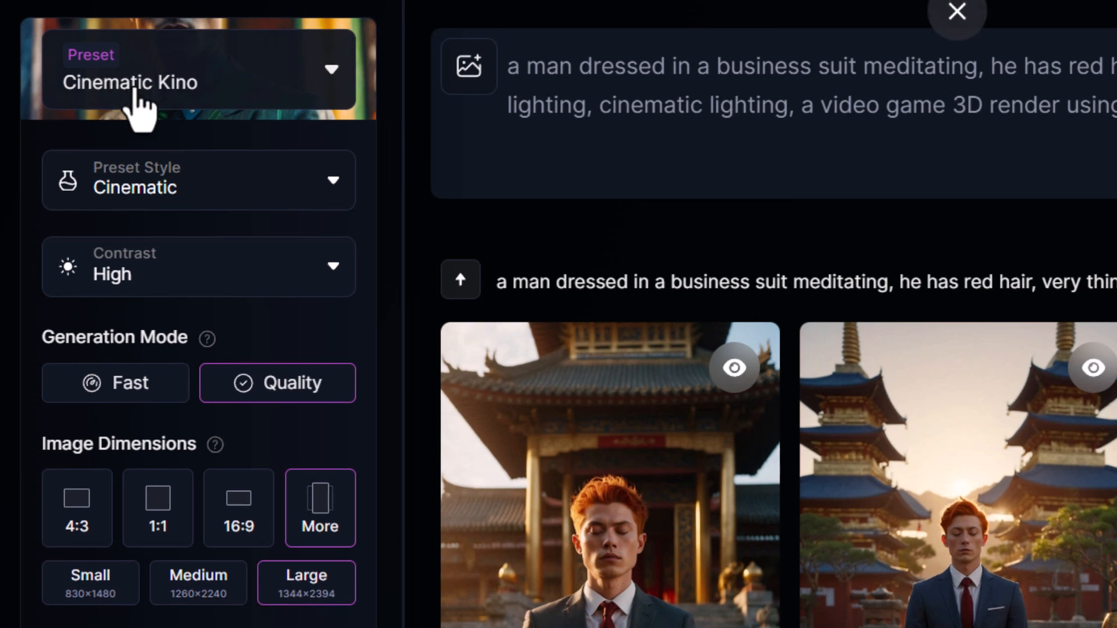
- Look through the preset styles offered for Cinematic Kino
{"action": "left_click", "coordinate": [138, 198]}
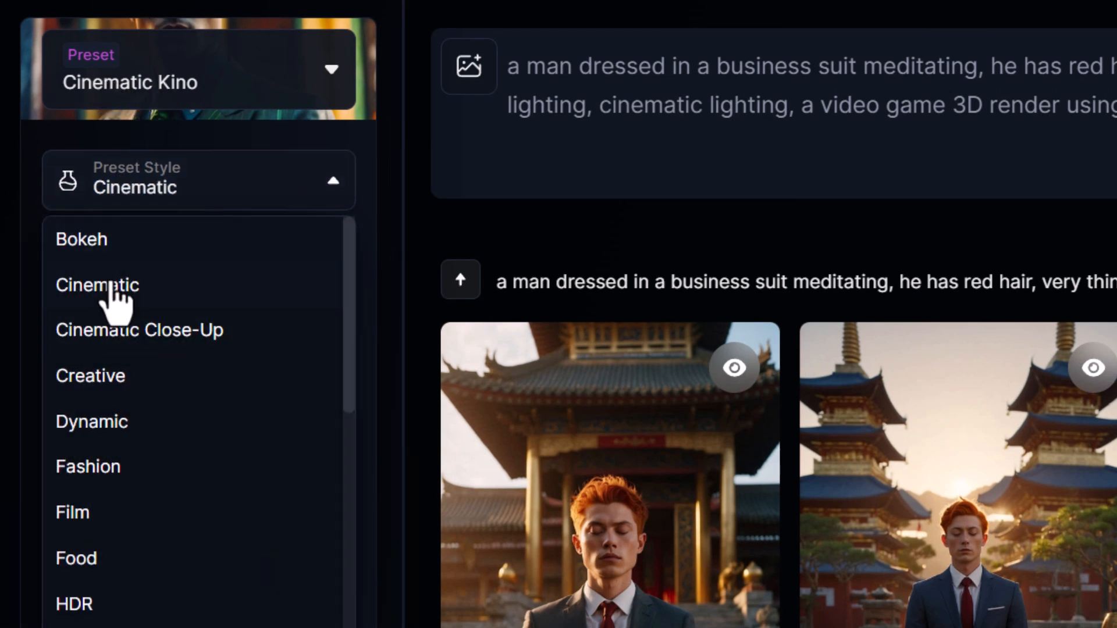
{"action": "scroll", "coordinate": [361, 389], "scroll_direction": "down", "scroll_amount": 2}
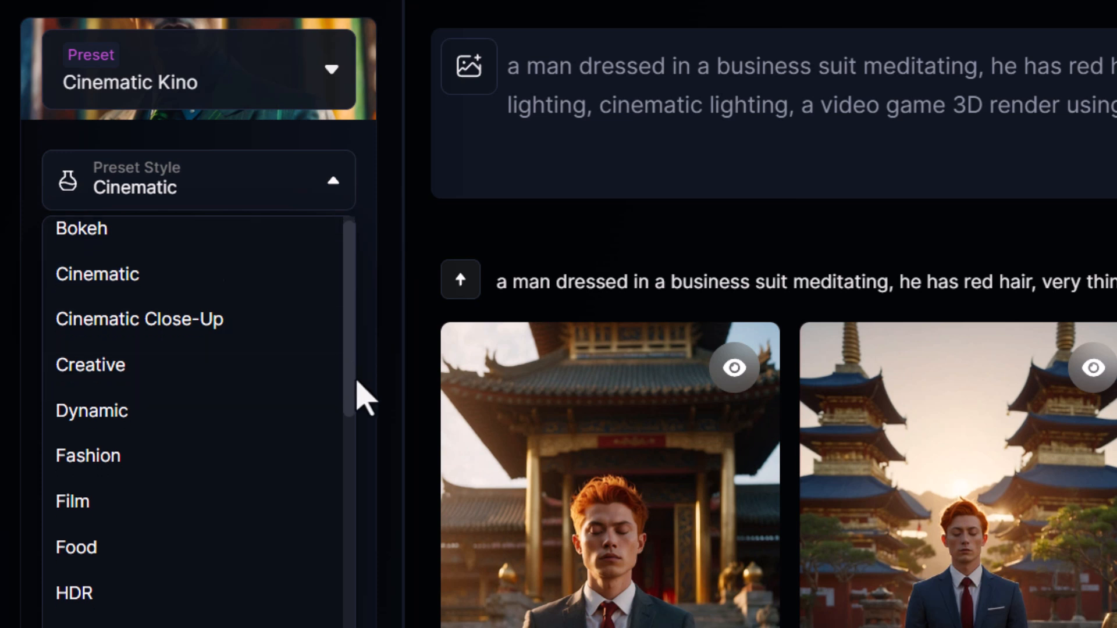
{"action": "scroll", "coordinate": [369, 495], "scroll_direction": "down", "scroll_amount": 7}
{"action": "scroll", "coordinate": [366, 498], "scroll_direction": "up", "scroll_amount": 10}
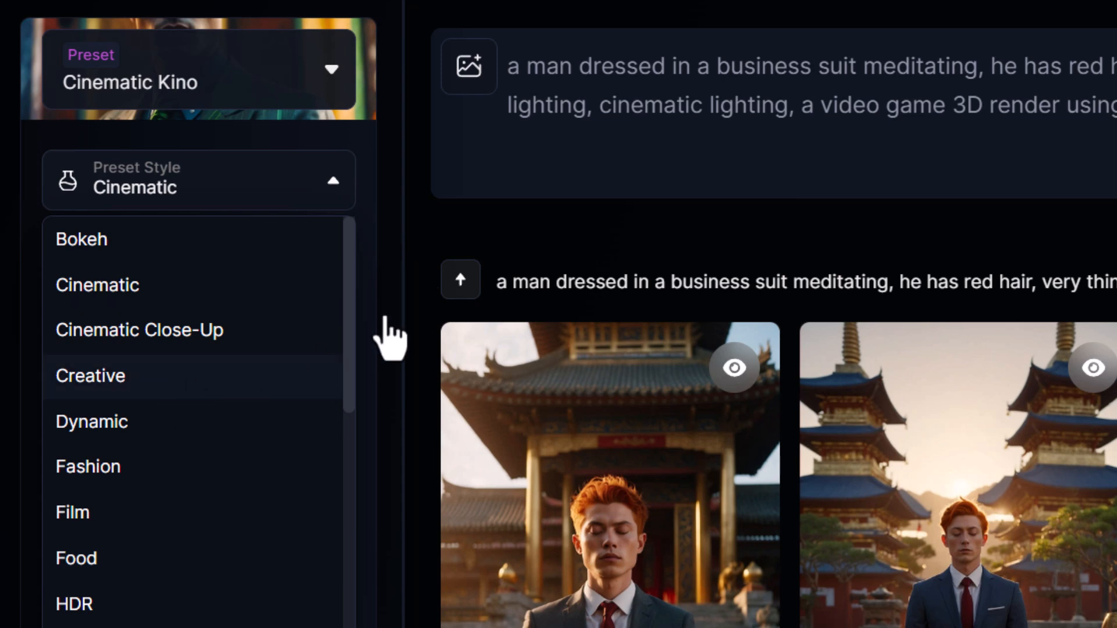
- Switch the generation preset to Leonardo Phoenix
{"action": "left_click", "coordinate": [328, 79]}
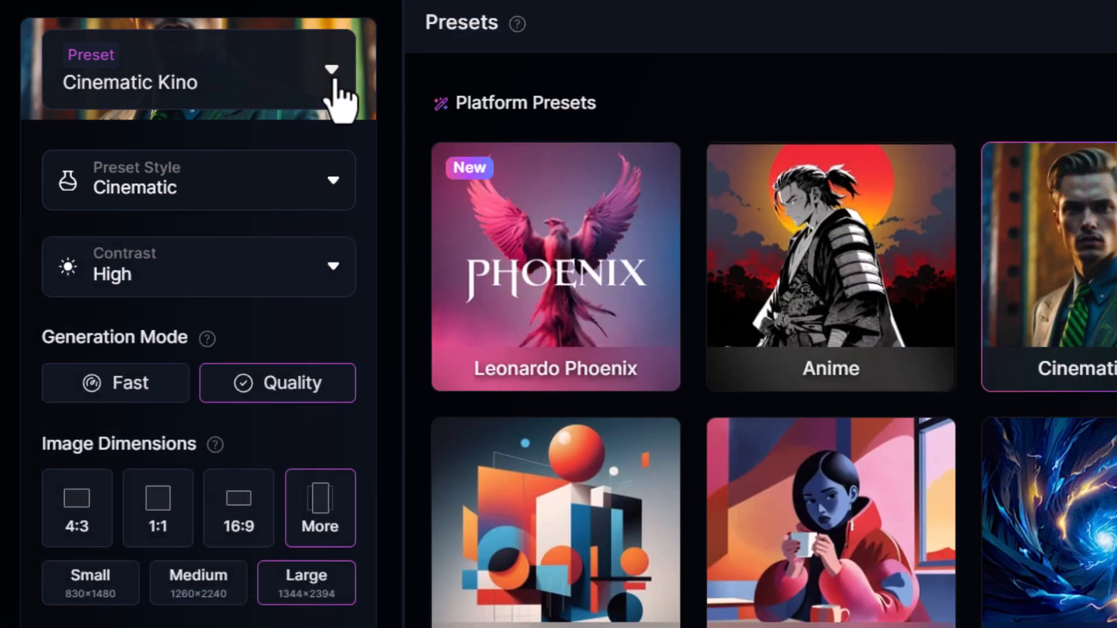
{"action": "left_click", "coordinate": [179, 84]}
{"action": "left_click", "coordinate": [179, 83]}
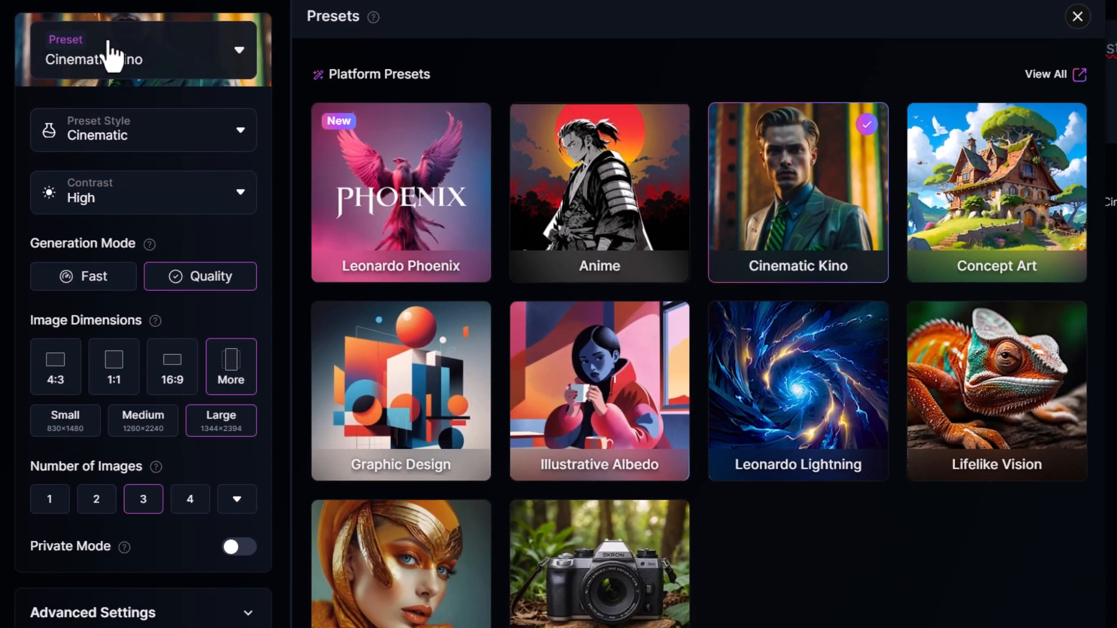
{"action": "mouse_move", "coordinate": [993, 444]}
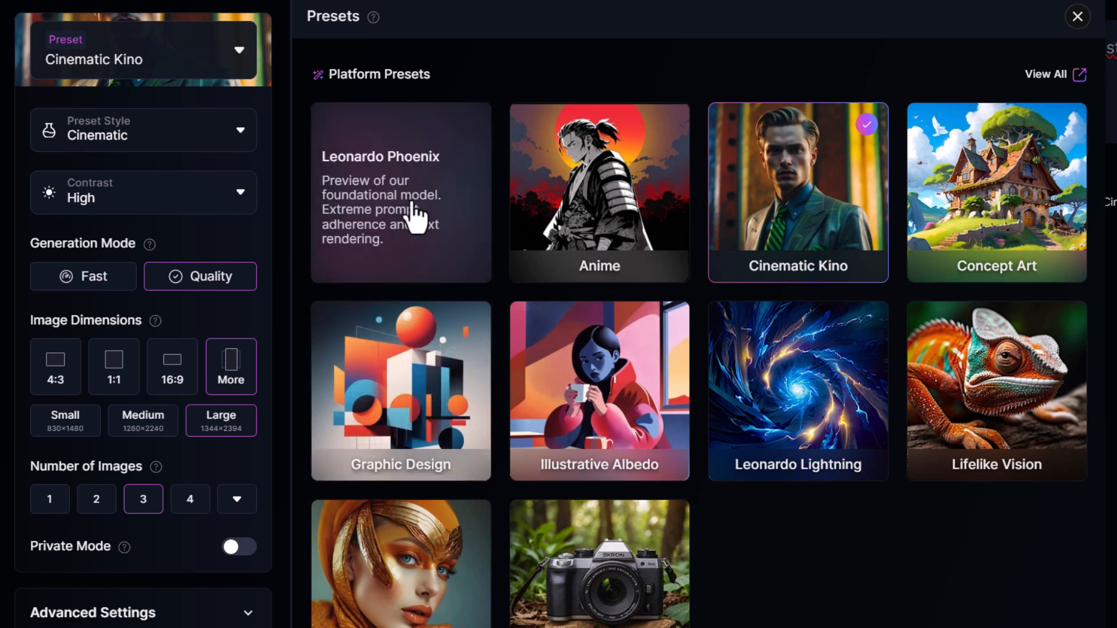
{"action": "left_click", "coordinate": [445, 221]}
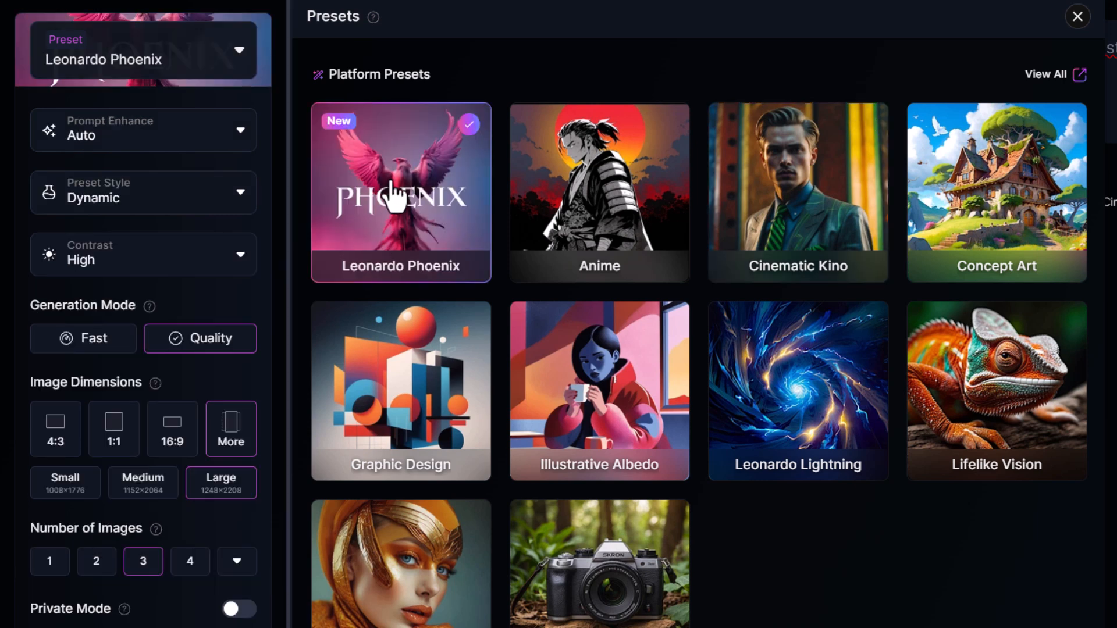
{"action": "left_click", "coordinate": [1077, 16]}
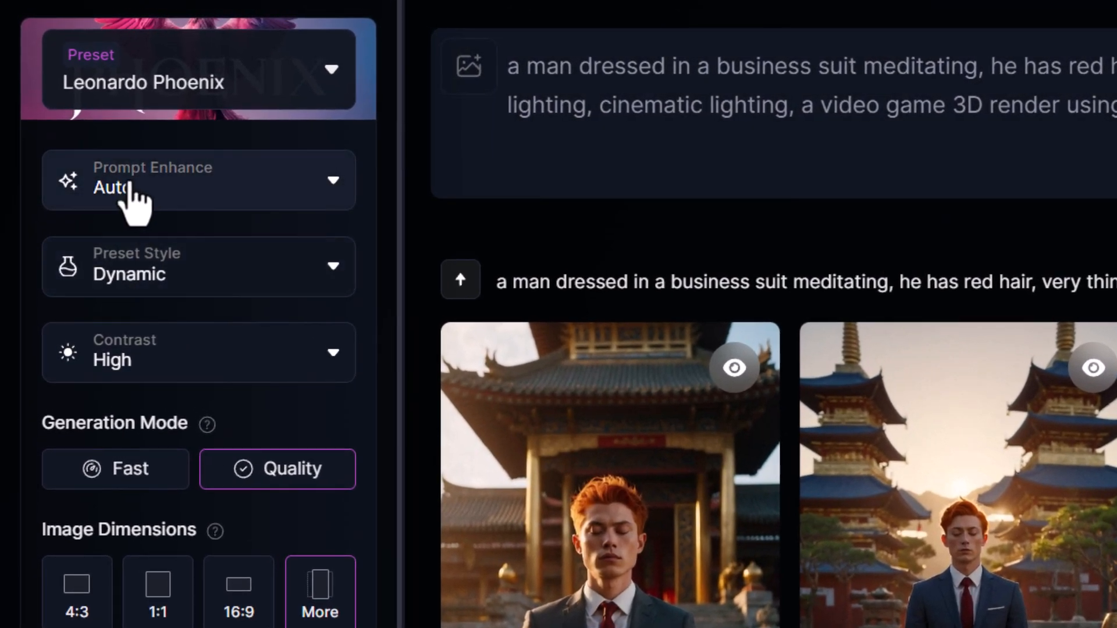
- Turn Prompt Enhance off and set the preset style to 3D Render
{"action": "left_click", "coordinate": [129, 184]}
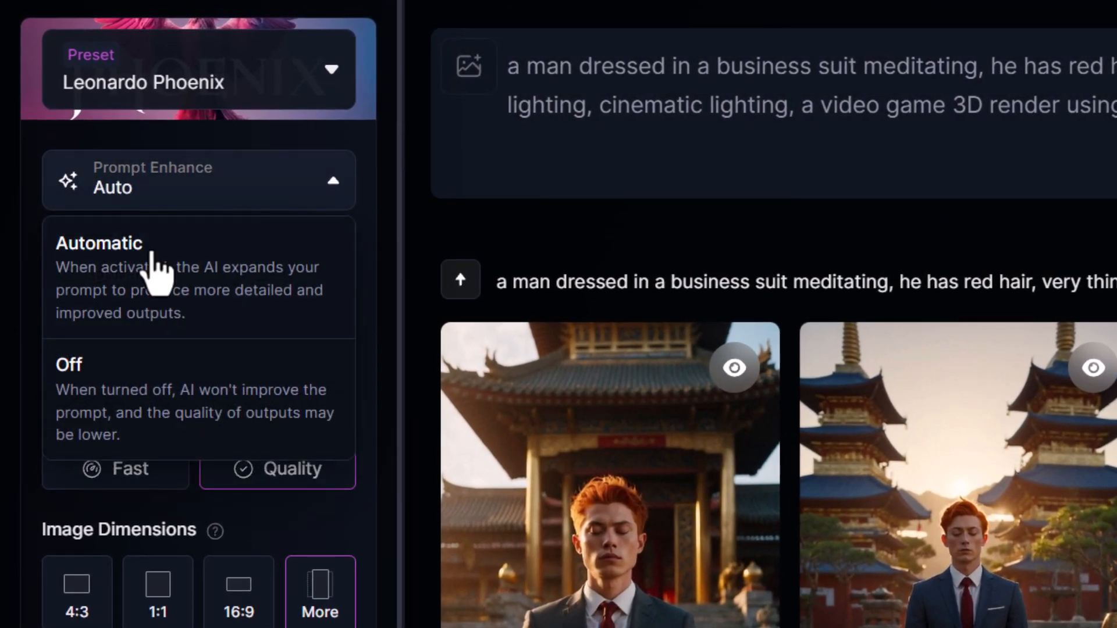
{"action": "left_click", "coordinate": [163, 385]}
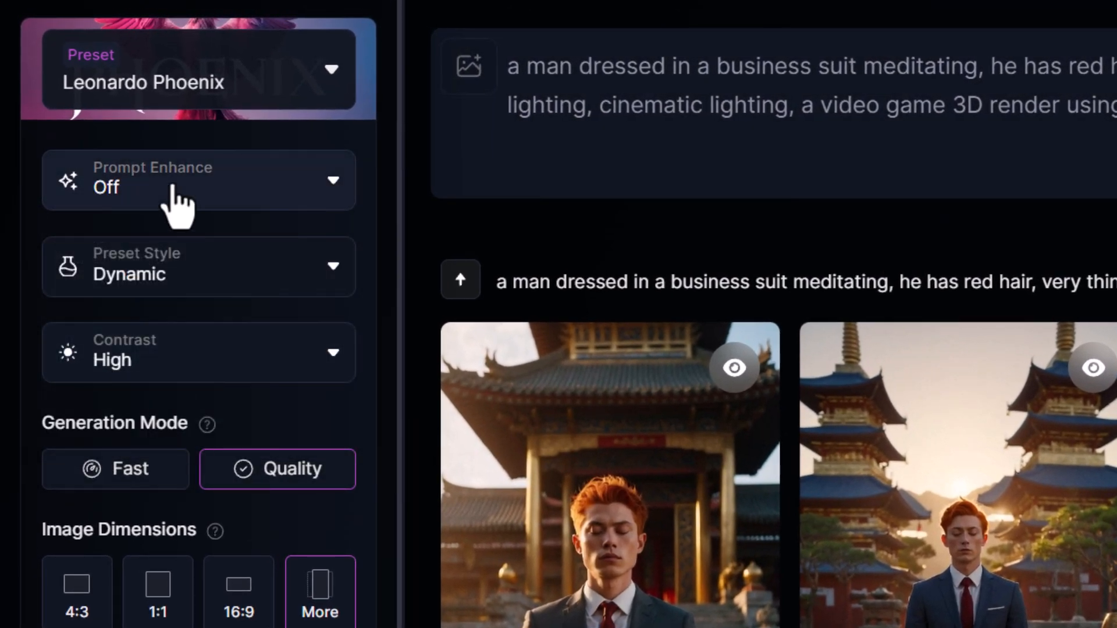
{"action": "left_click", "coordinate": [133, 275]}
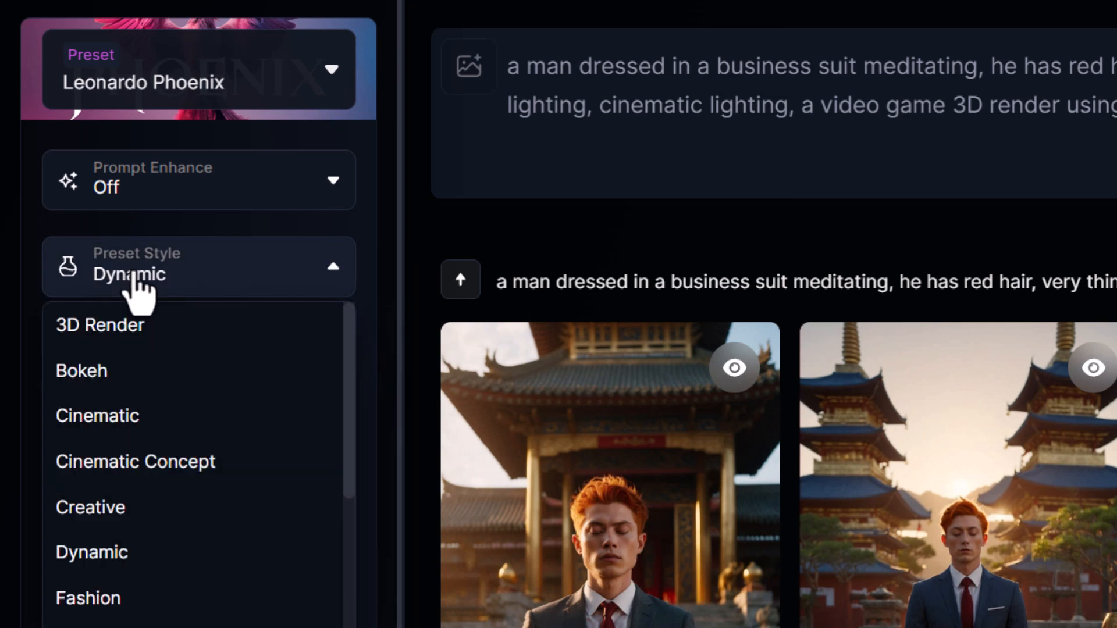
{"action": "left_click", "coordinate": [124, 335]}
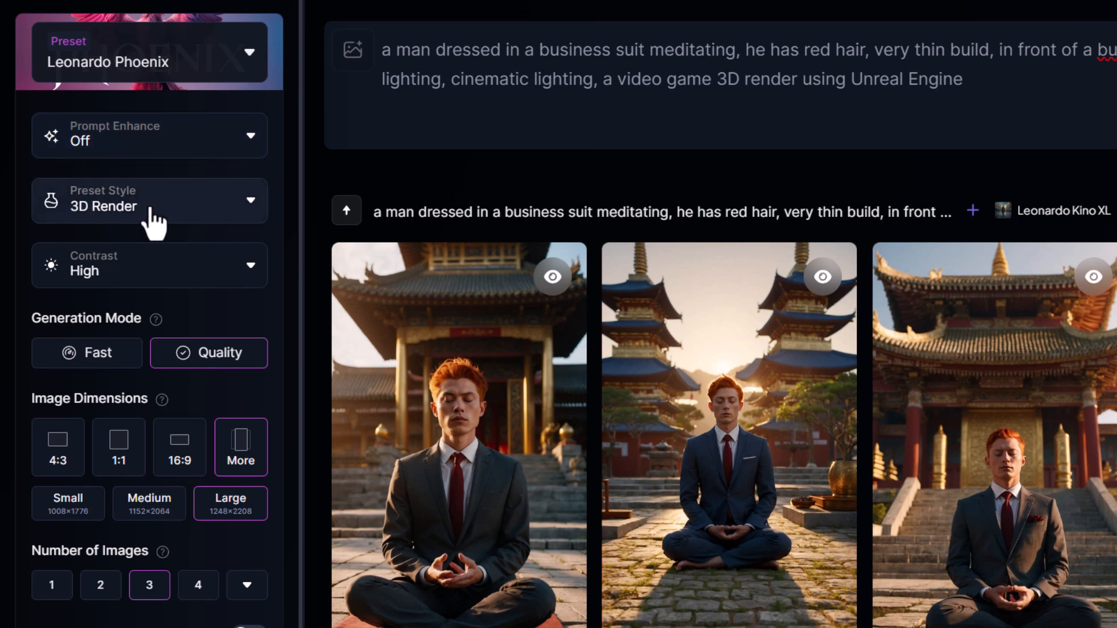
- Look over the platform presets and the preset styles offered for Leonardo Phoenix
{"action": "left_click", "coordinate": [99, 64]}
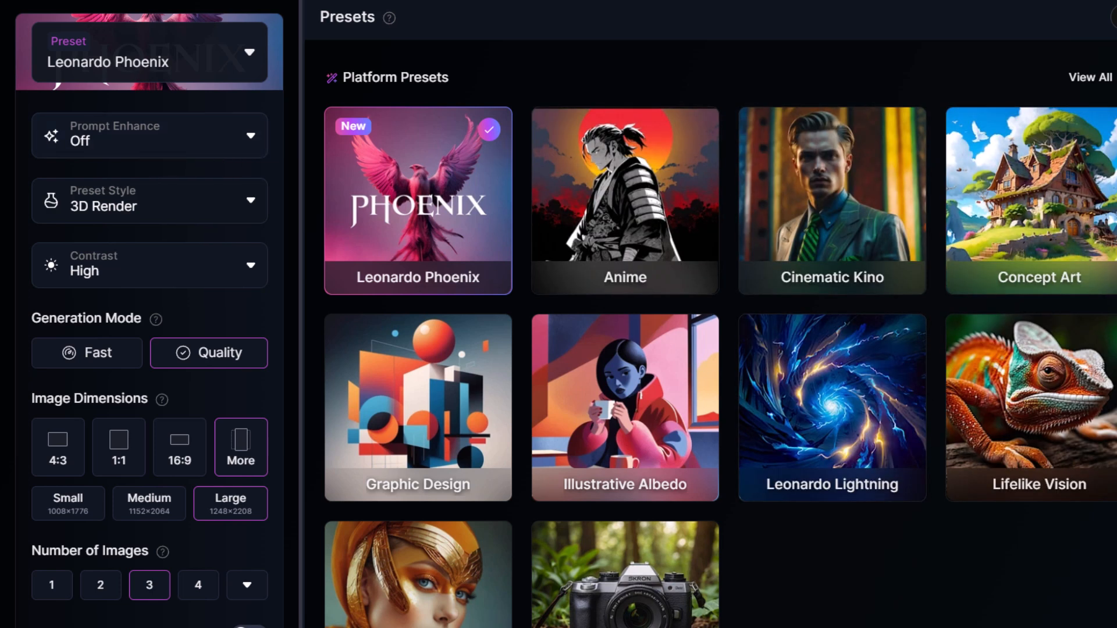
{"action": "left_click", "coordinate": [1112, 29]}
{"action": "left_click", "coordinate": [125, 220]}
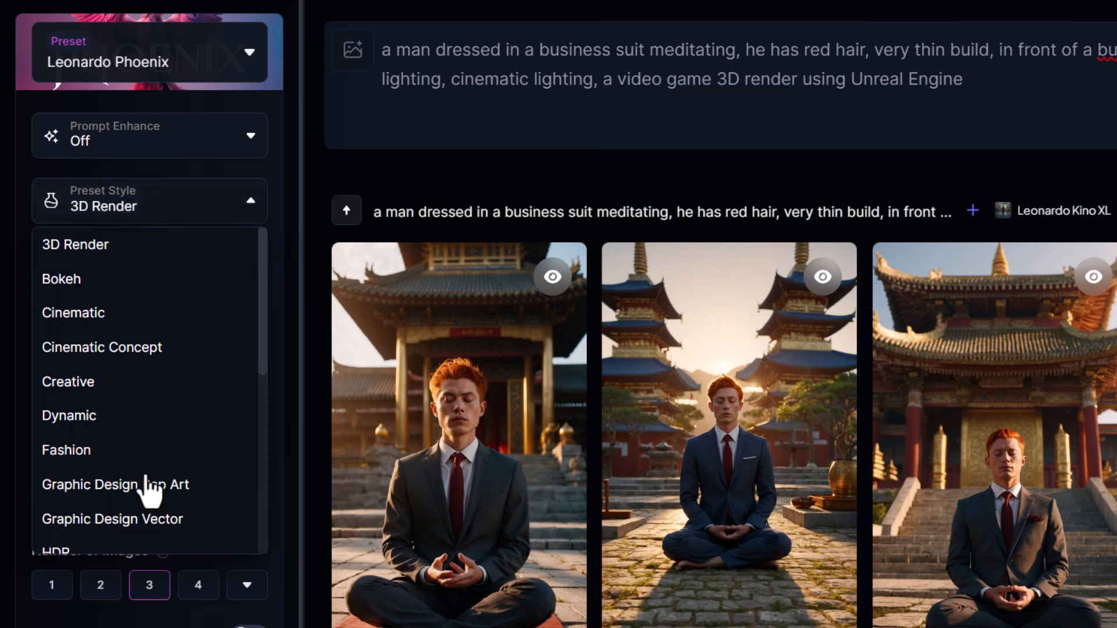
{"action": "left_click", "coordinate": [19, 169]}
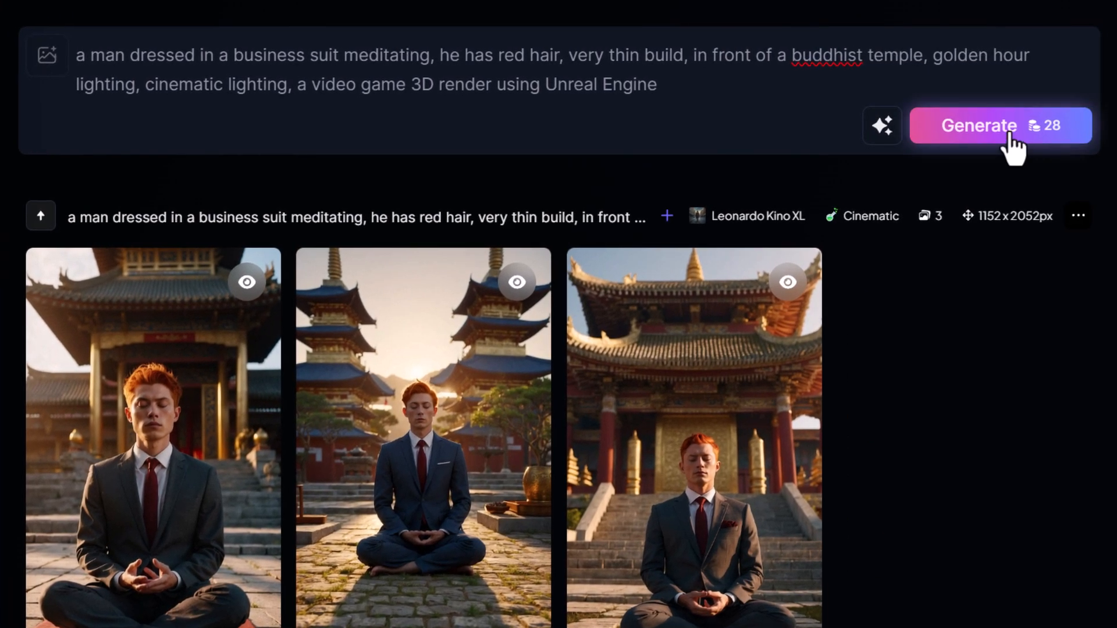
- Generate the images with the Leonardo Phoenix settings and view the third one enlarged
{"action": "left_click", "coordinate": [1077, 130]}
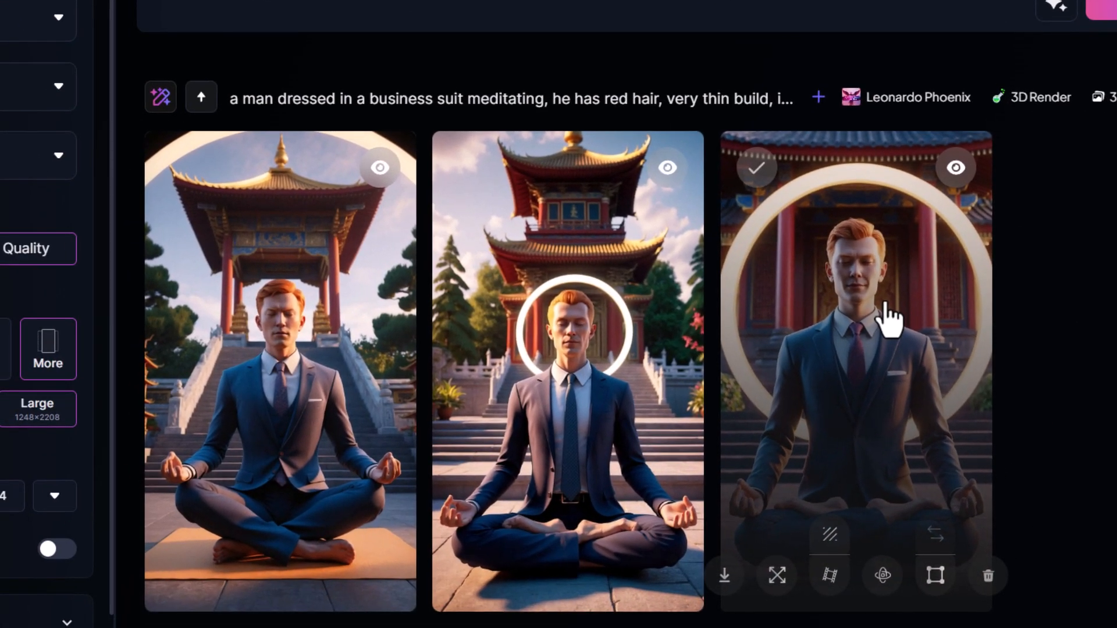
{"action": "left_click", "coordinate": [825, 356]}
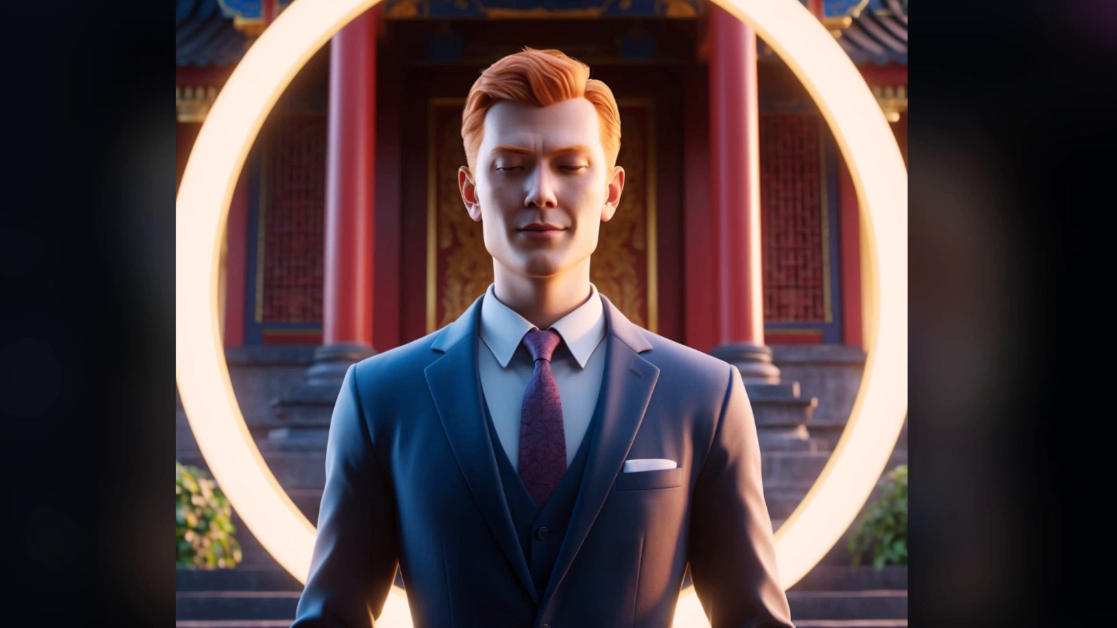
{"action": "left_click", "coordinate": [104, 118]}
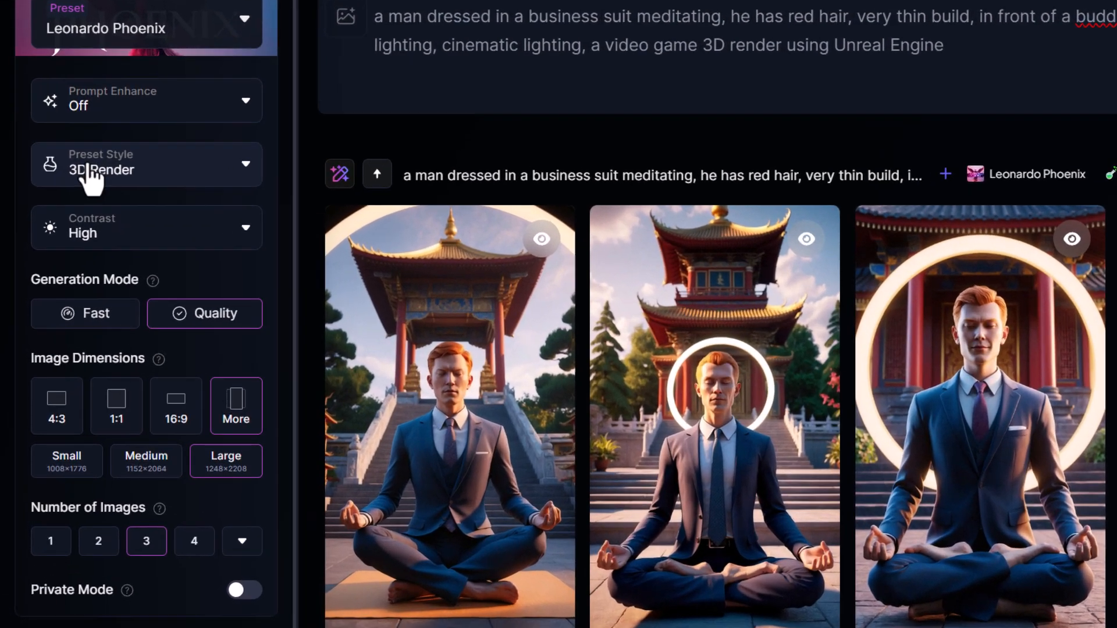
- Change the preset style to Moody
{"action": "left_click", "coordinate": [91, 175]}
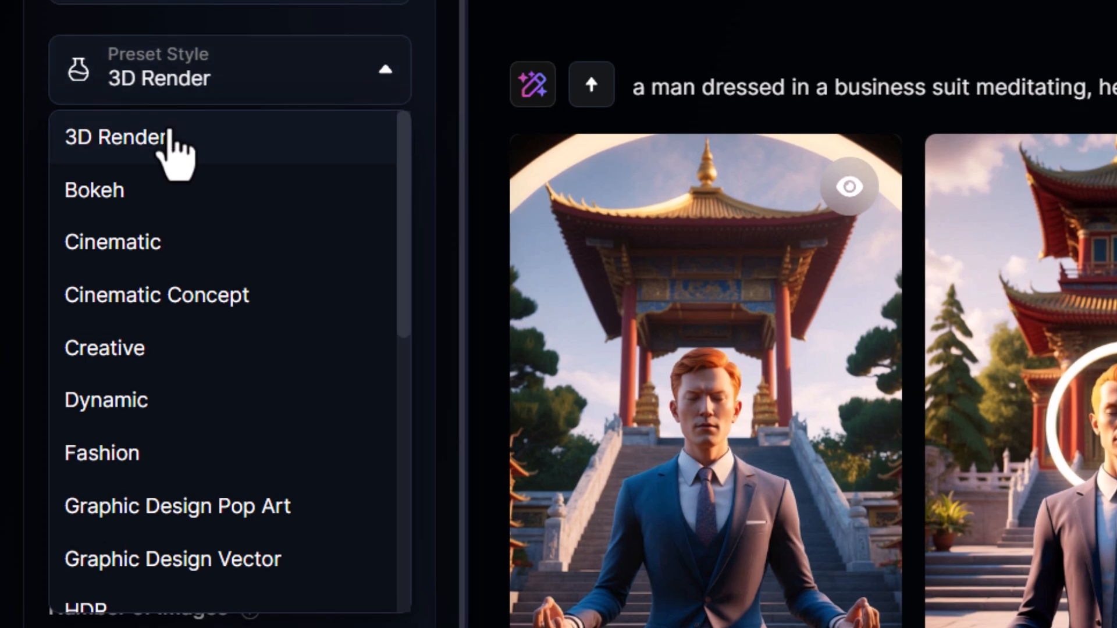
{"action": "scroll", "coordinate": [171, 151], "scroll_direction": "down", "scroll_amount": 5}
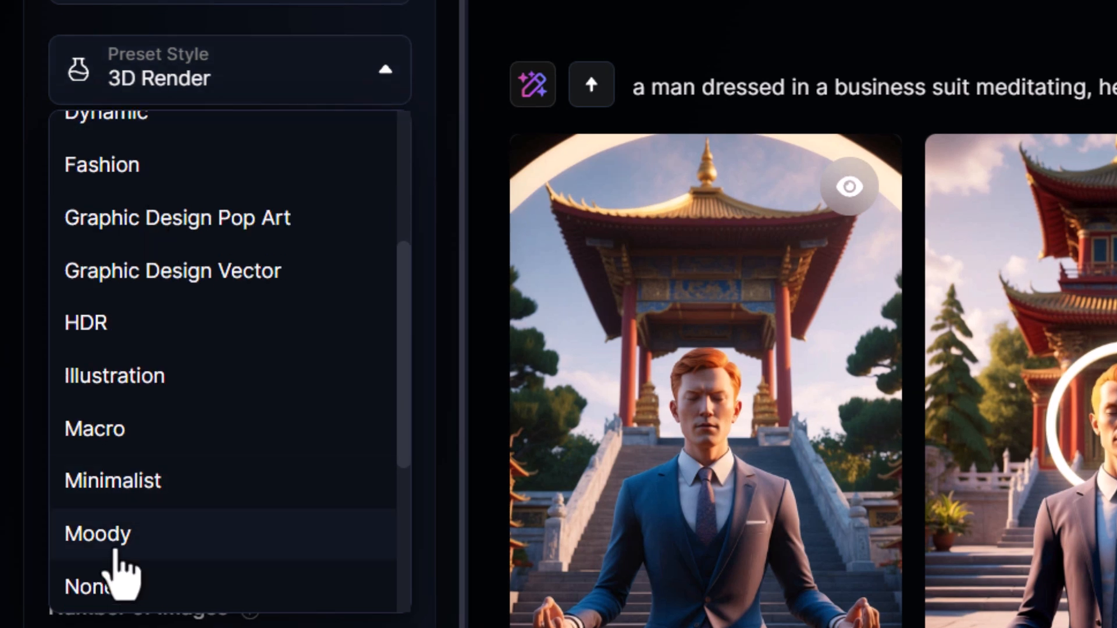
{"action": "left_click", "coordinate": [116, 553]}
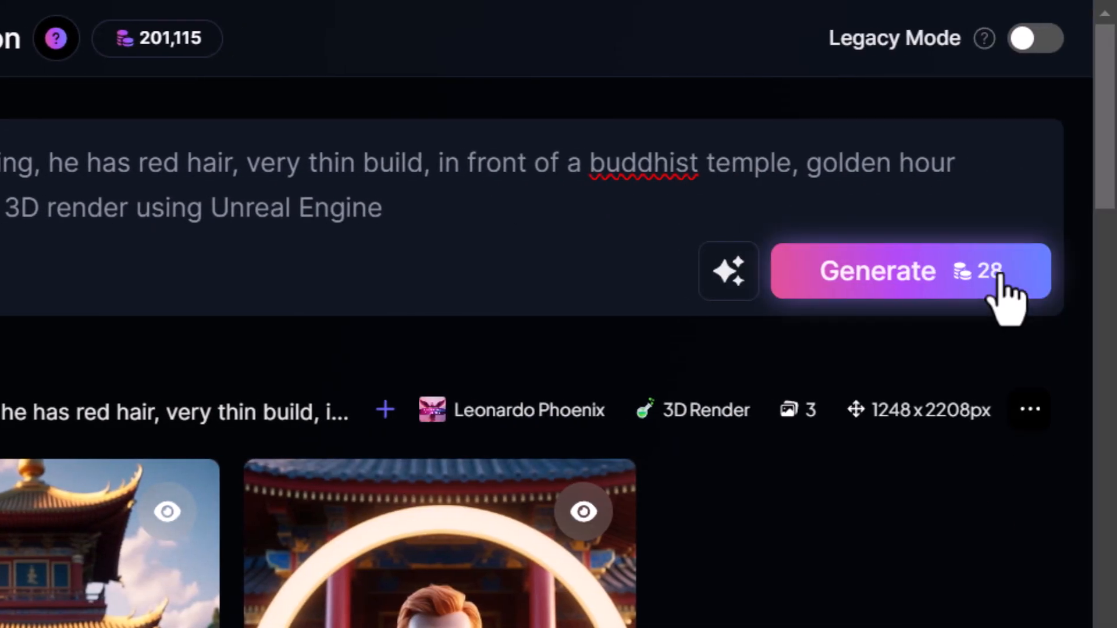
- Generate the images with the Moody preset style and examine the first one enlarged
{"action": "left_click", "coordinate": [999, 279]}
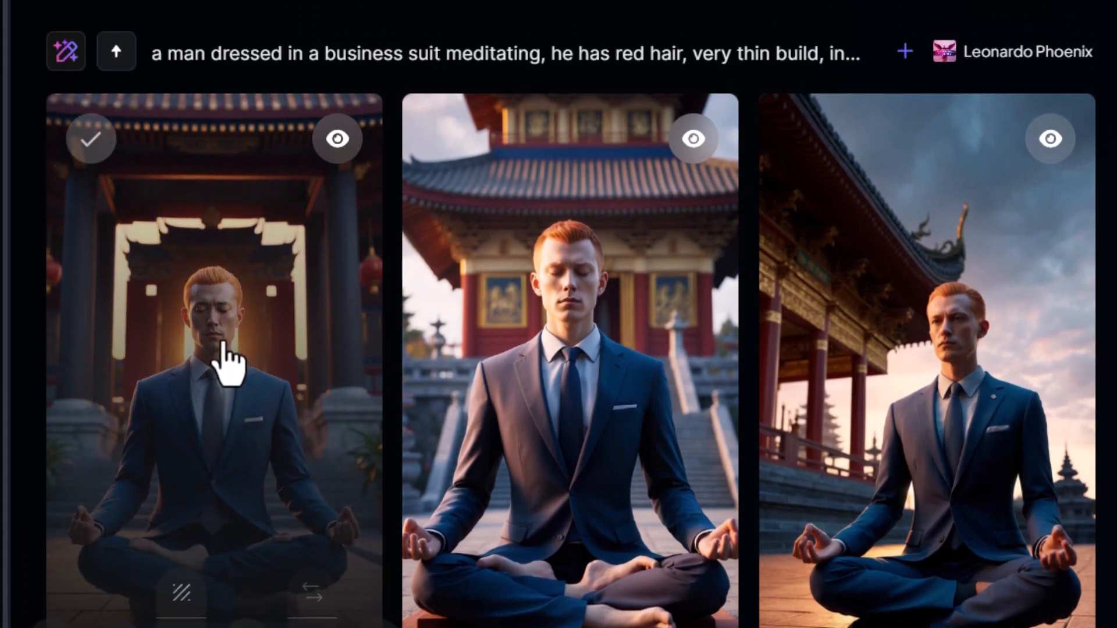
{"action": "left_click", "coordinate": [221, 303]}
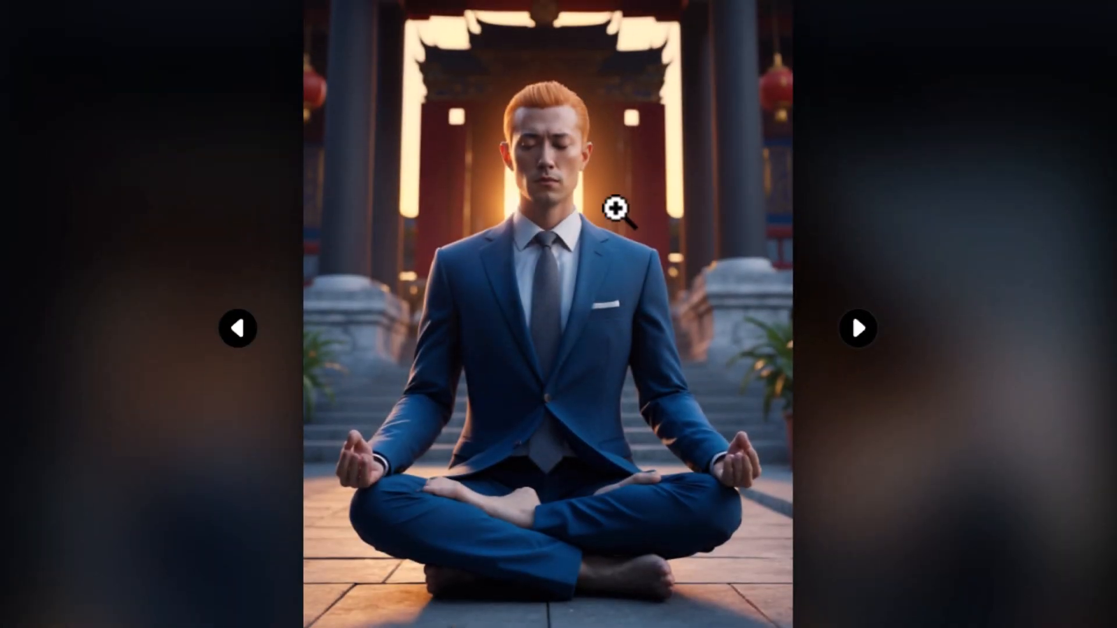
{"action": "left_click", "coordinate": [588, 206]}
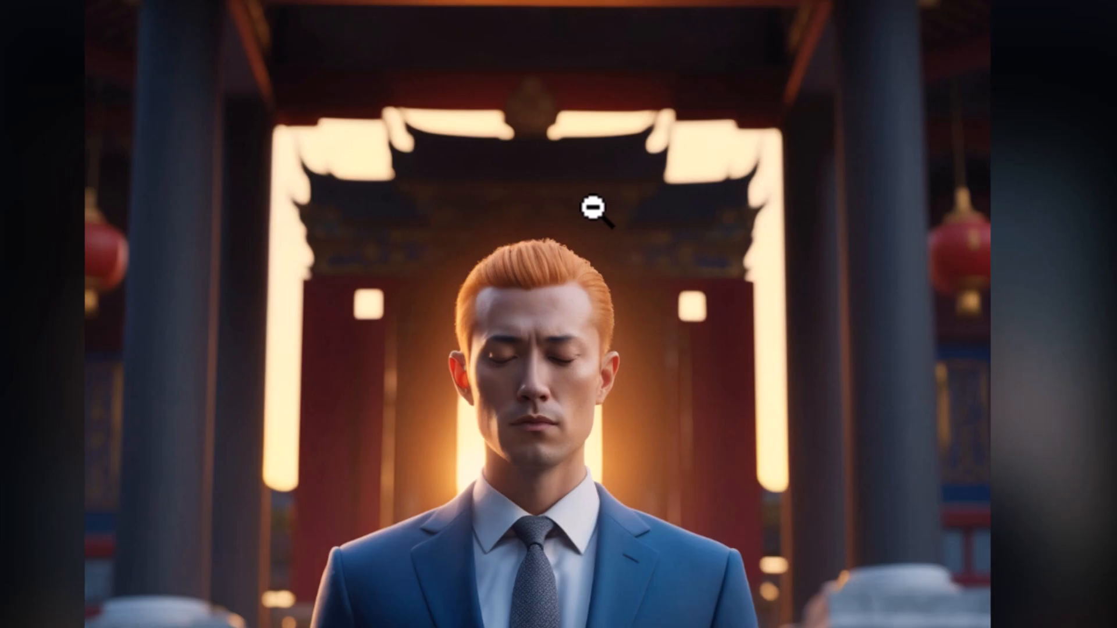
{"action": "scroll", "coordinate": [593, 208], "scroll_direction": "down", "scroll_amount": 4}
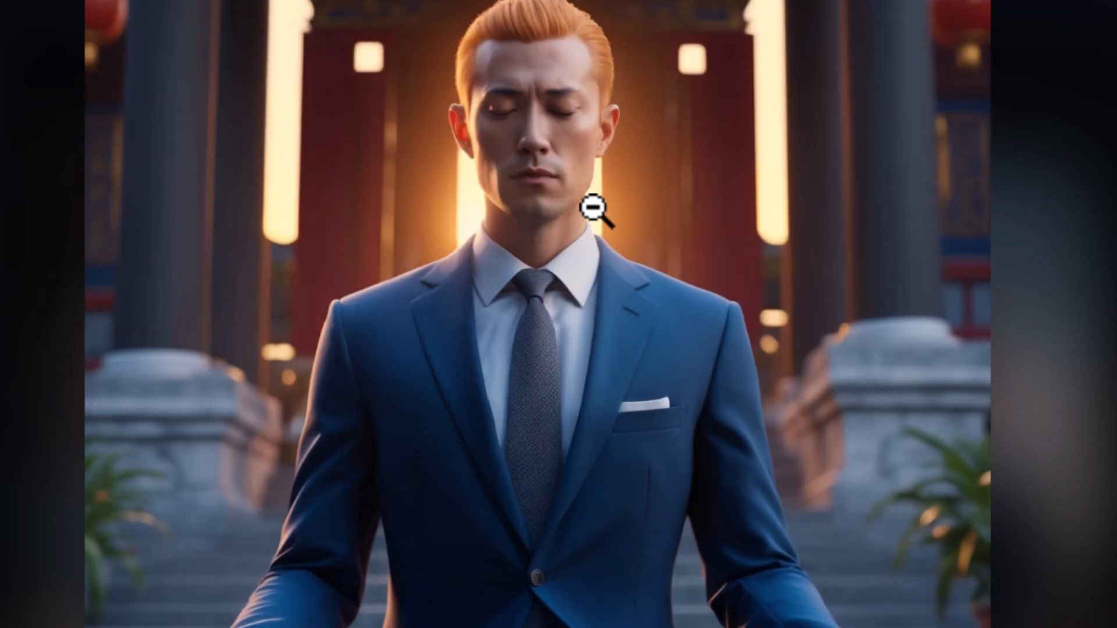
{"action": "scroll", "coordinate": [441, 294], "scroll_direction": "up", "scroll_amount": 4}
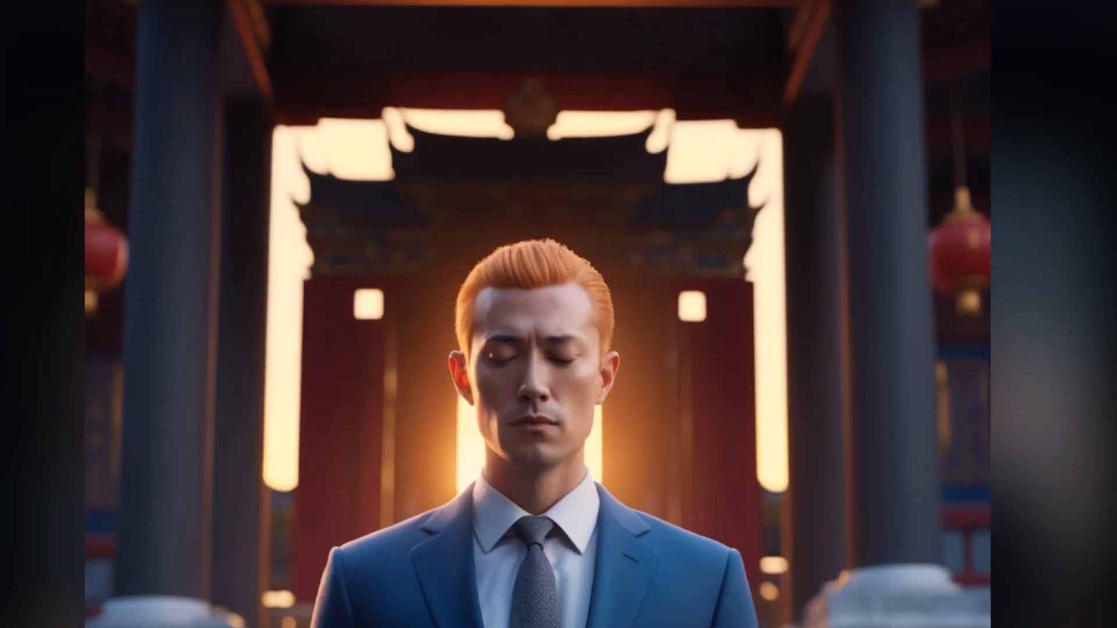
{"action": "key", "text": "Escape"}
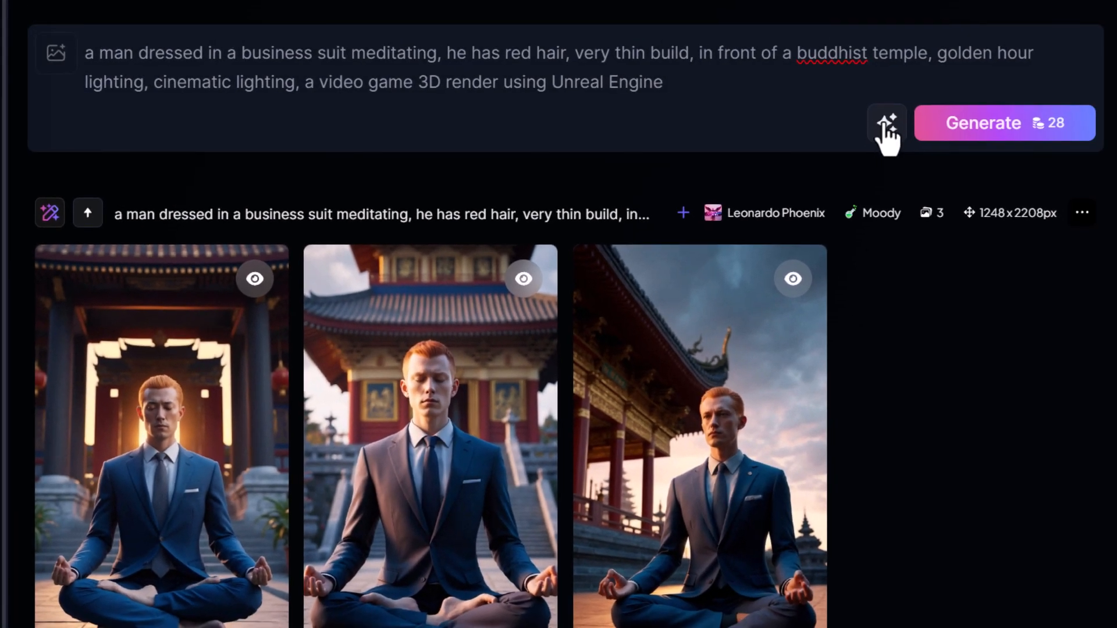
- Look over the prompt-improvement options and set Prompt Enhance to Automatic
{"action": "left_click", "coordinate": [883, 124]}
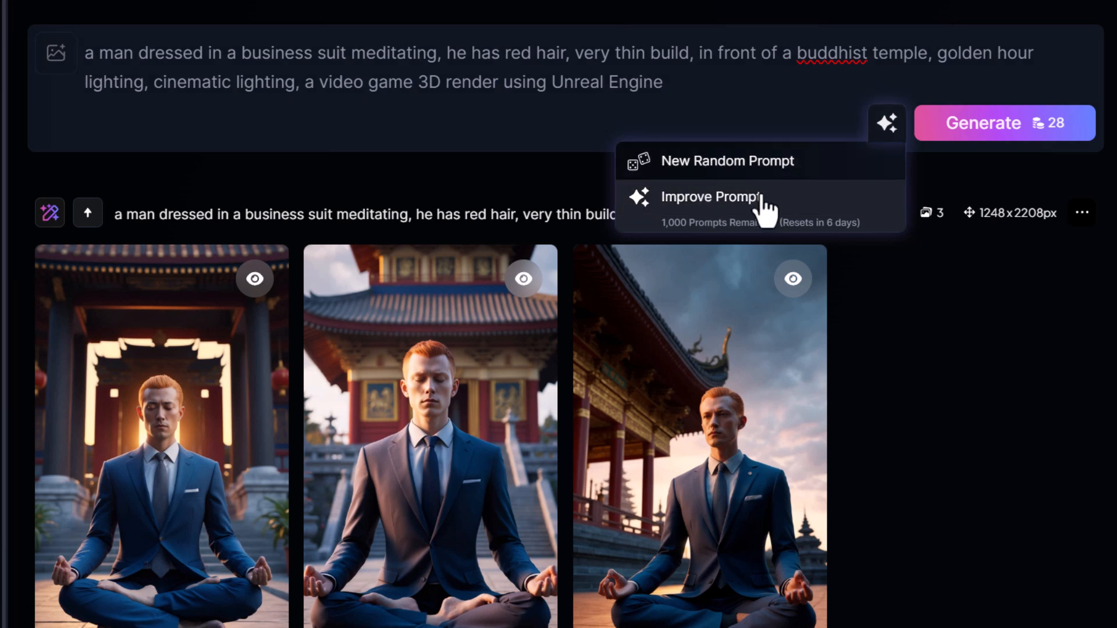
{"action": "left_click", "coordinate": [932, 369]}
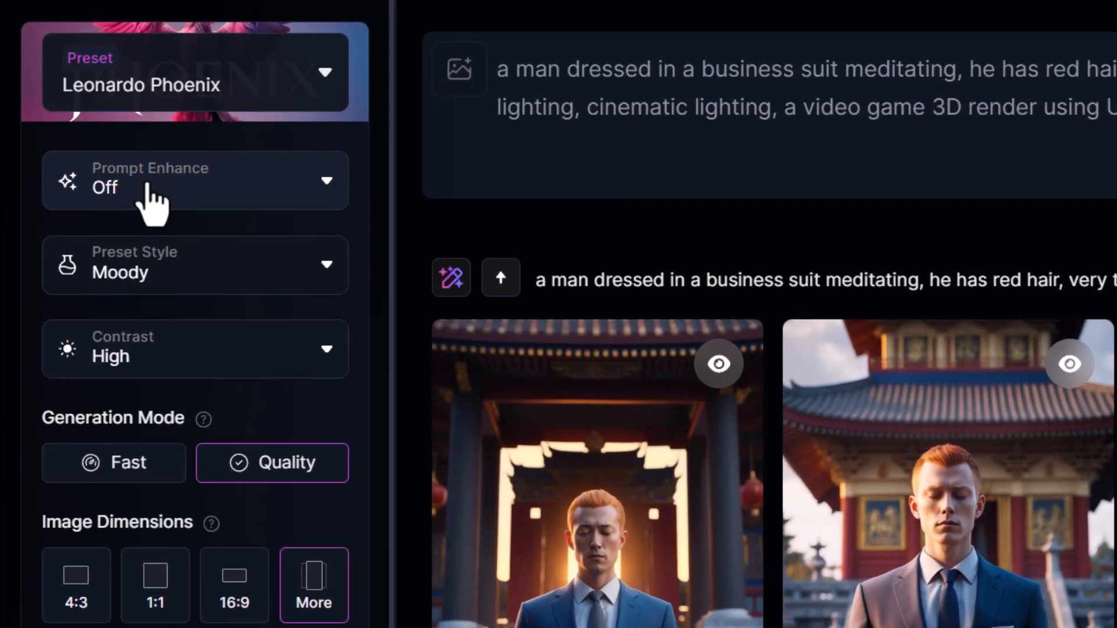
{"action": "left_click", "coordinate": [112, 144]}
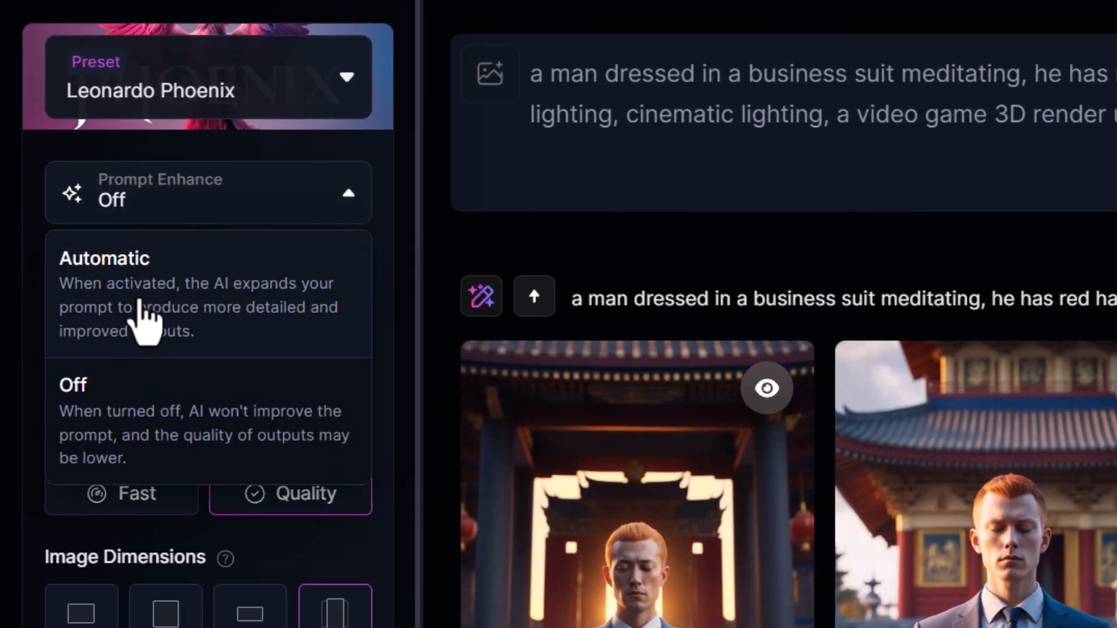
{"action": "left_click", "coordinate": [144, 321]}
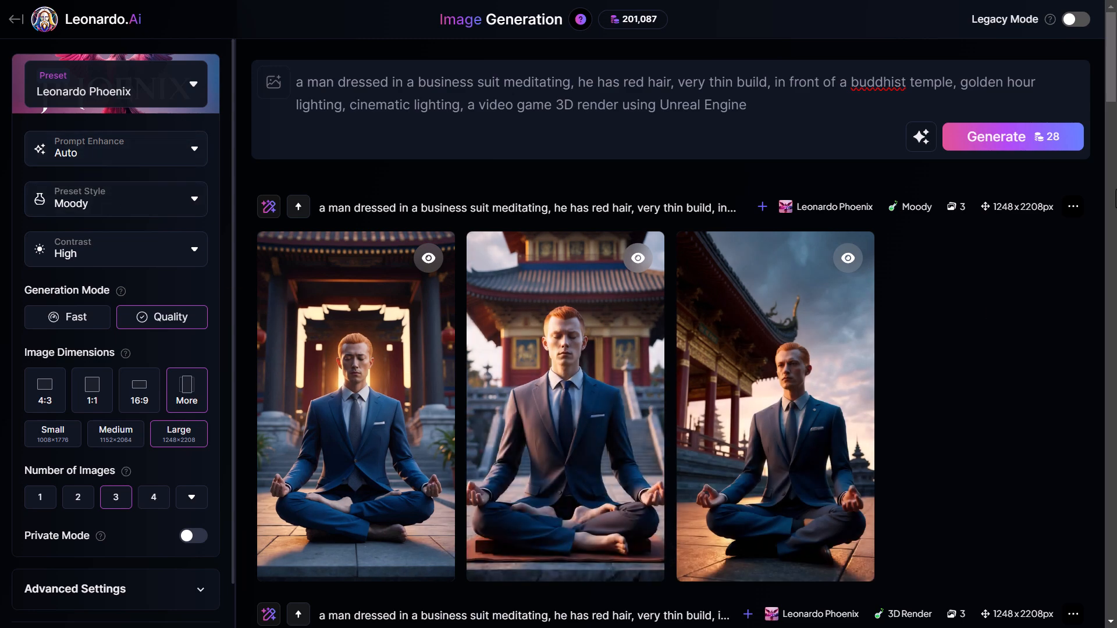
- Generate the images with the automatic prompt enhancement and read the expanded prompt
{"action": "left_click", "coordinate": [1039, 145]}
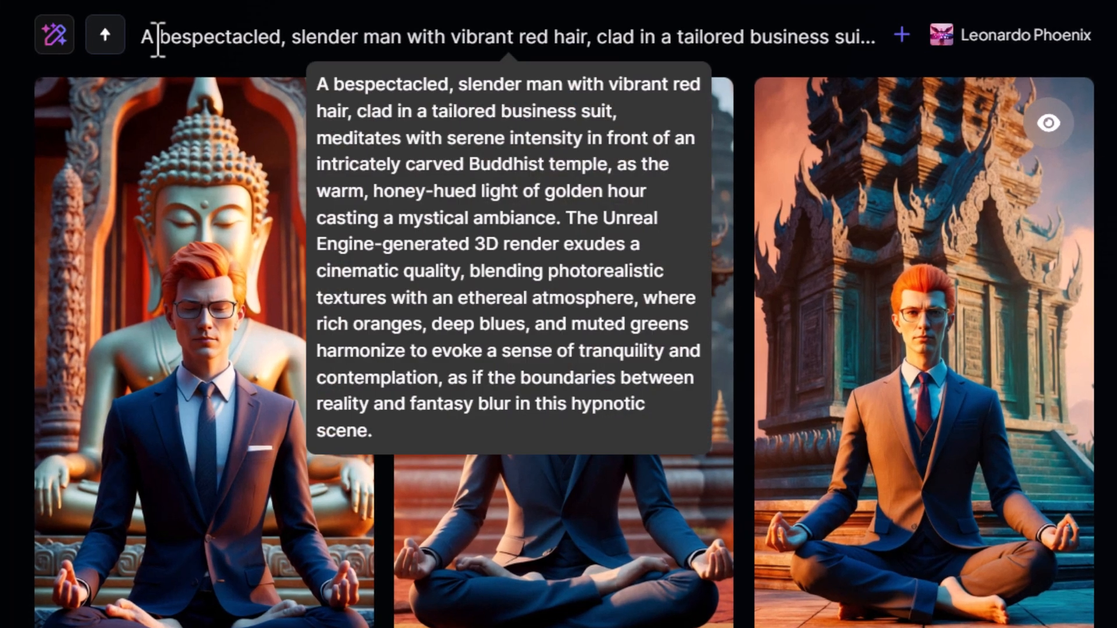
{"action": "left_click_drag", "start_coordinate": [158, 38], "coordinate": [588, 38]}
{"action": "left_click", "coordinate": [812, 62]}
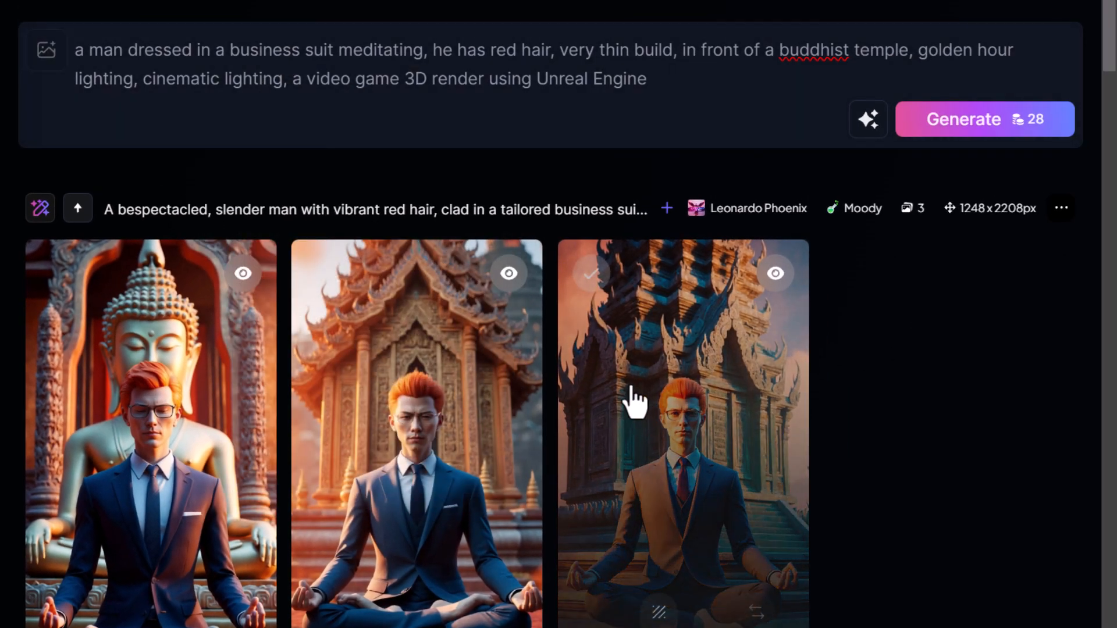
- Compare the enhanced images with the previous Moody batch and view the third enhanced one enlarged
{"action": "scroll", "coordinate": [628, 402], "scroll_direction": "down", "scroll_amount": 3}
{"action": "scroll", "coordinate": [430, 344], "scroll_direction": "down", "scroll_amount": 5}
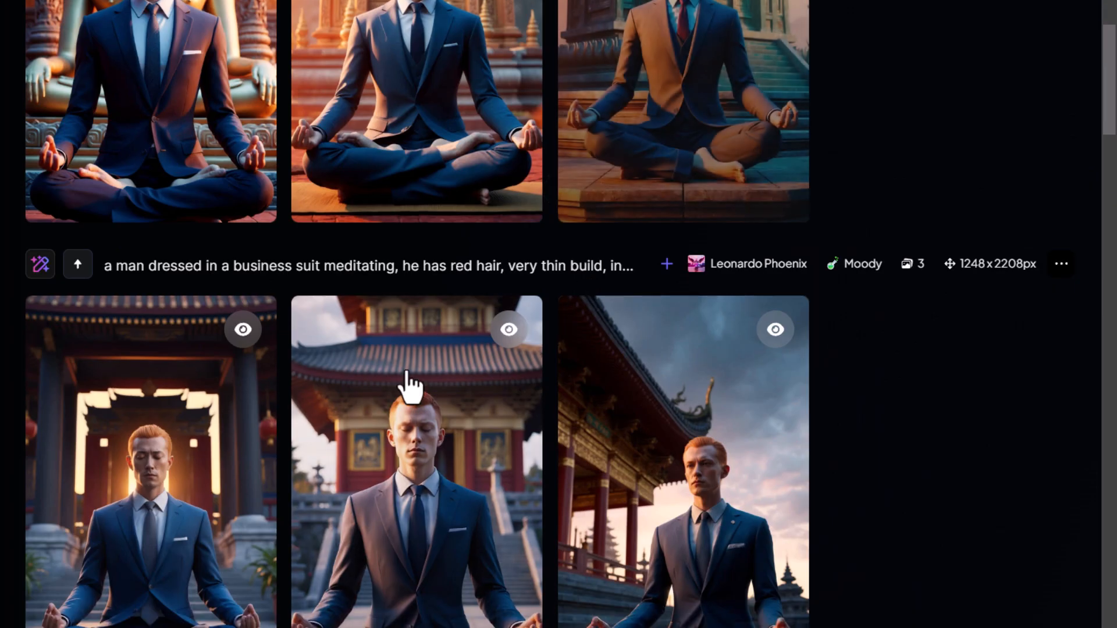
{"action": "scroll", "coordinate": [623, 426], "scroll_direction": "up", "scroll_amount": 6}
{"action": "left_click", "coordinate": [879, 311]}
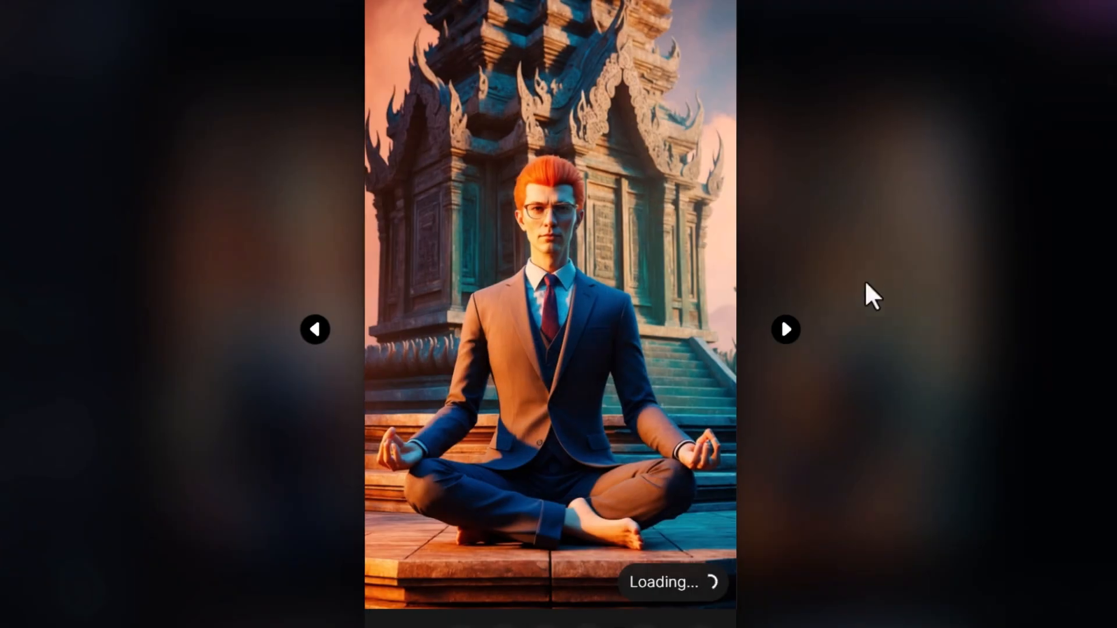
{"action": "left_click", "coordinate": [640, 252]}
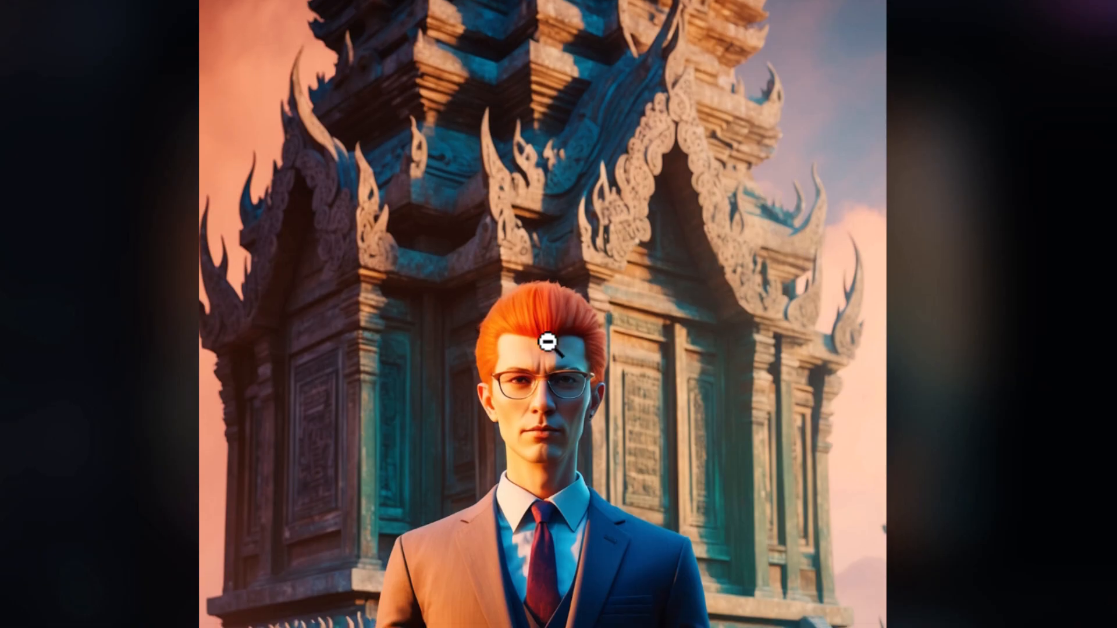
{"action": "scroll", "coordinate": [495, 456], "scroll_direction": "down", "scroll_amount": 3}
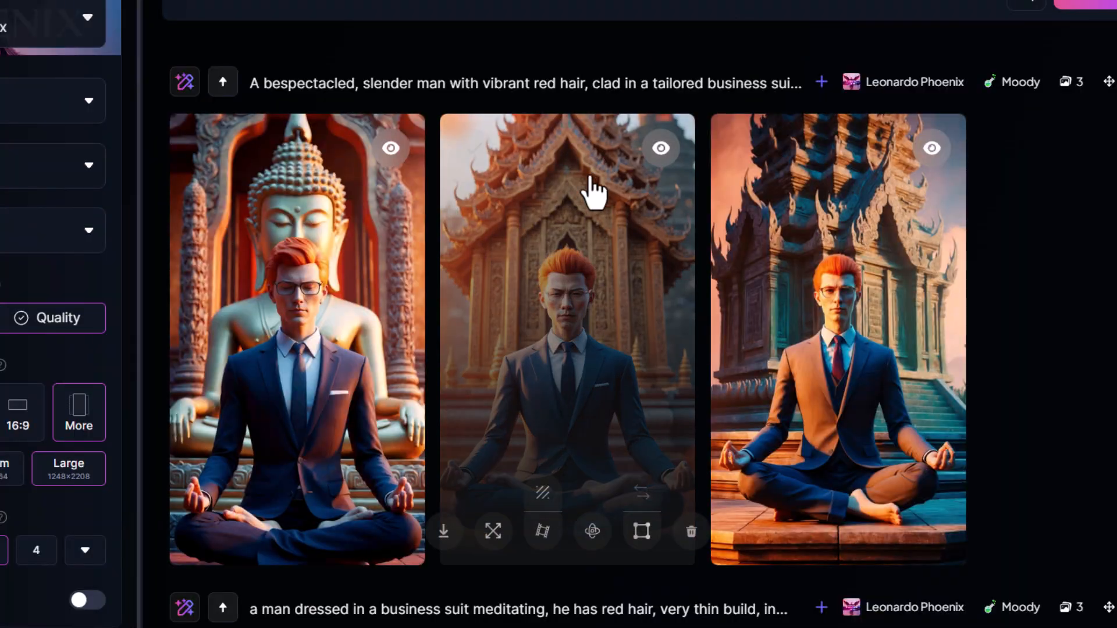
{"action": "scroll", "coordinate": [576, 192], "scroll_direction": "up", "scroll_amount": 2}
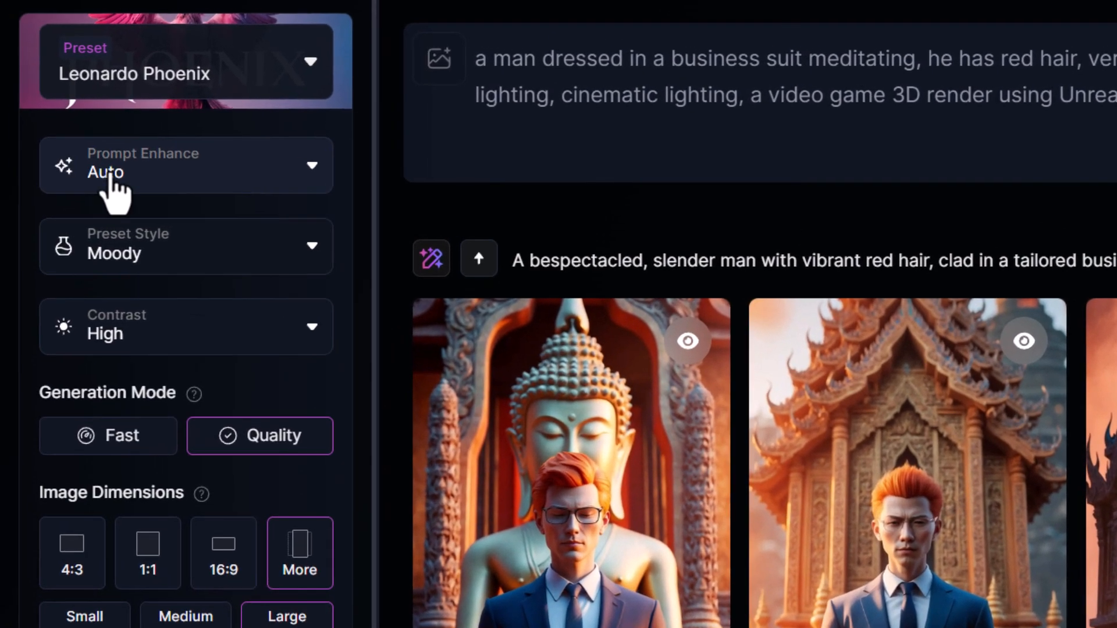
- Generate images with Prompt Enhance off and the prompt's Unreal Engine 3D render phrase replaced by "anime style cartoon"
{"action": "left_click", "coordinate": [105, 172]}
{"action": "left_click", "coordinate": [115, 370]}
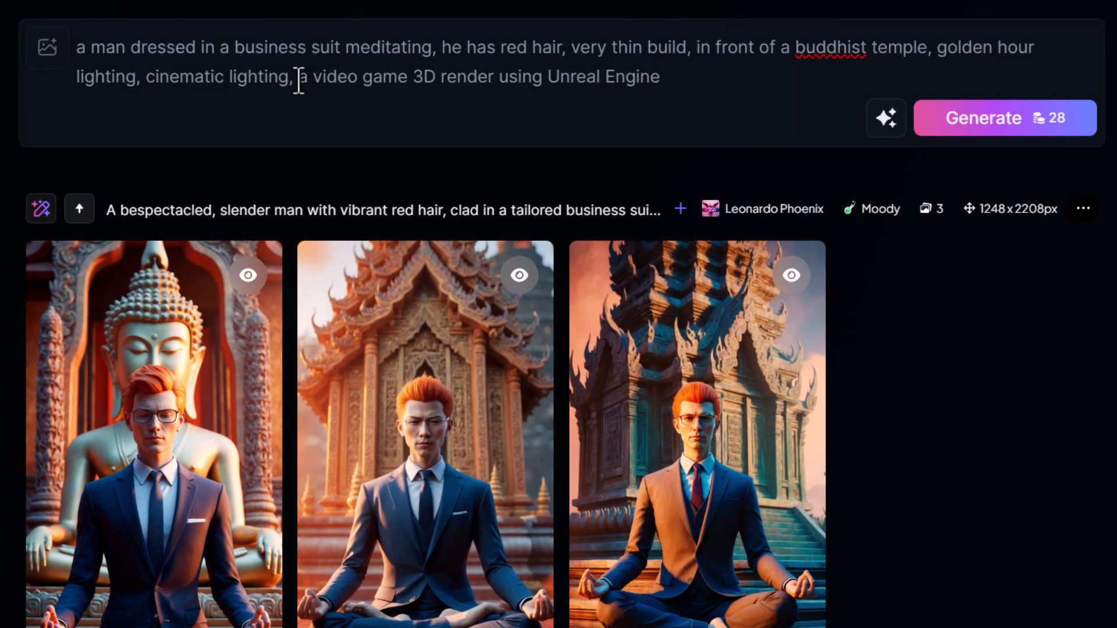
{"action": "left_click_drag", "start_coordinate": [298, 81], "coordinate": [767, 64]}
{"action": "type", "text": "anime style cartoon"}
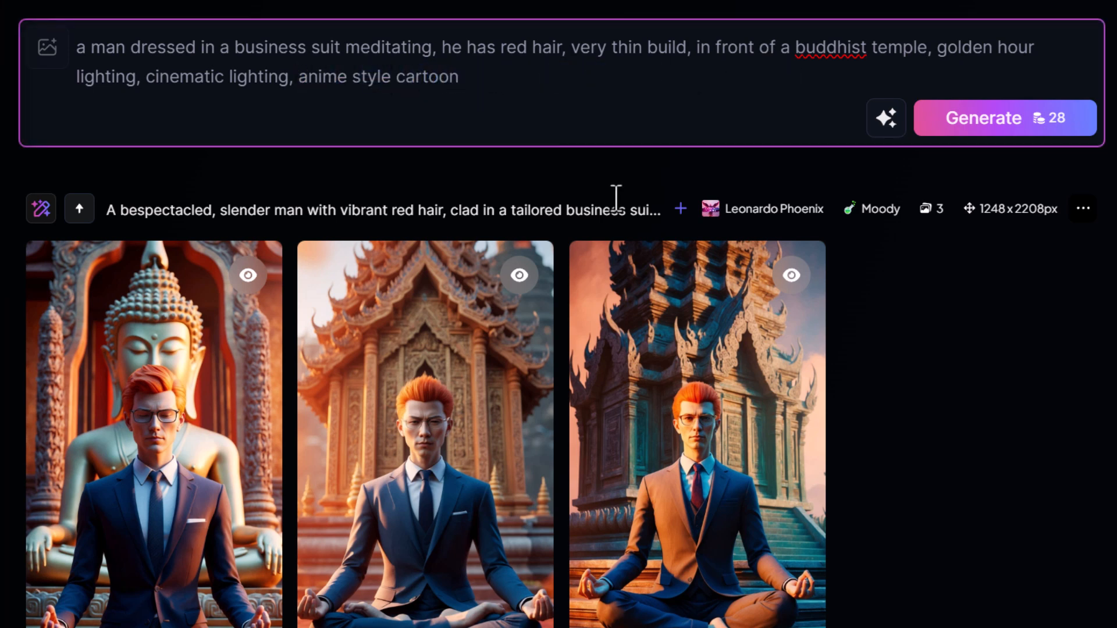
{"action": "left_click", "coordinate": [942, 129]}
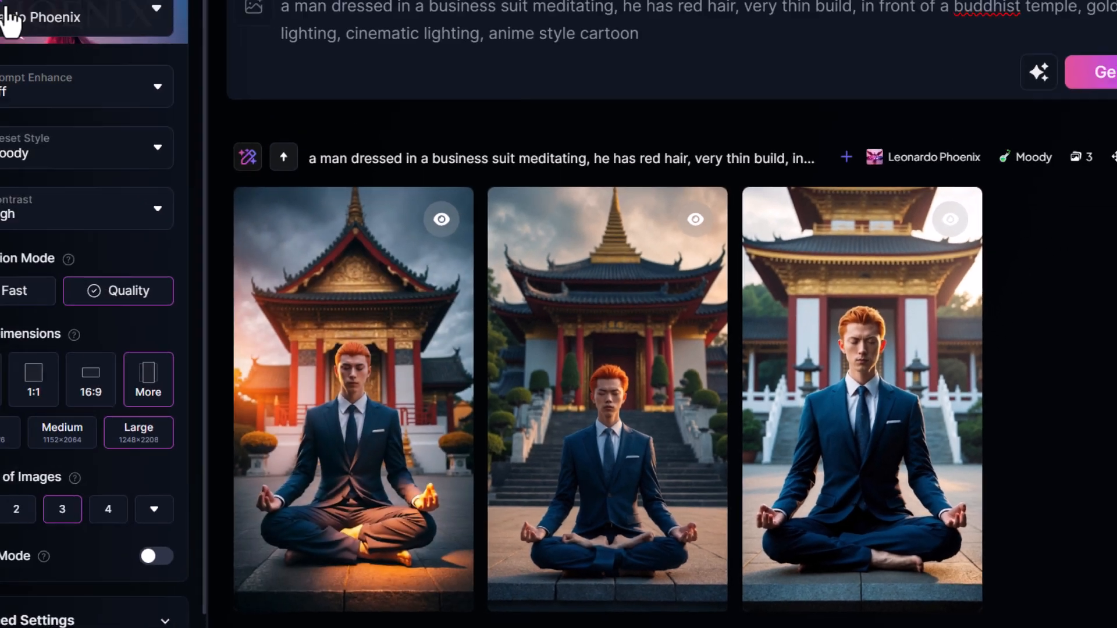
- Switch the preset to Anime and set its preset style to Anime Screencap
{"action": "left_click", "coordinate": [9, 22]}
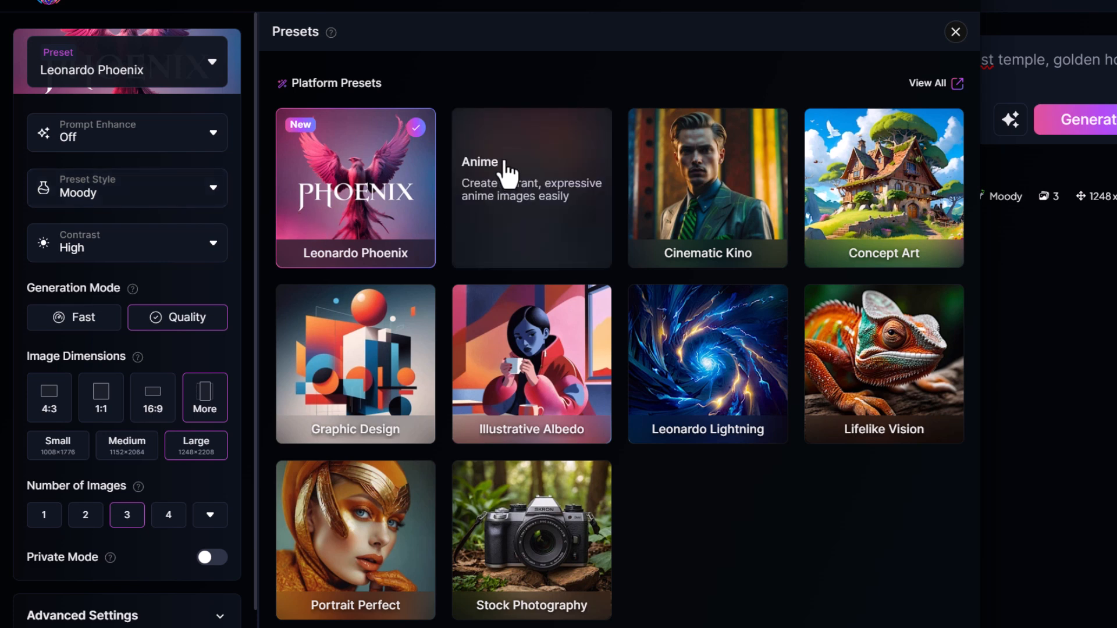
{"action": "left_click", "coordinate": [522, 188]}
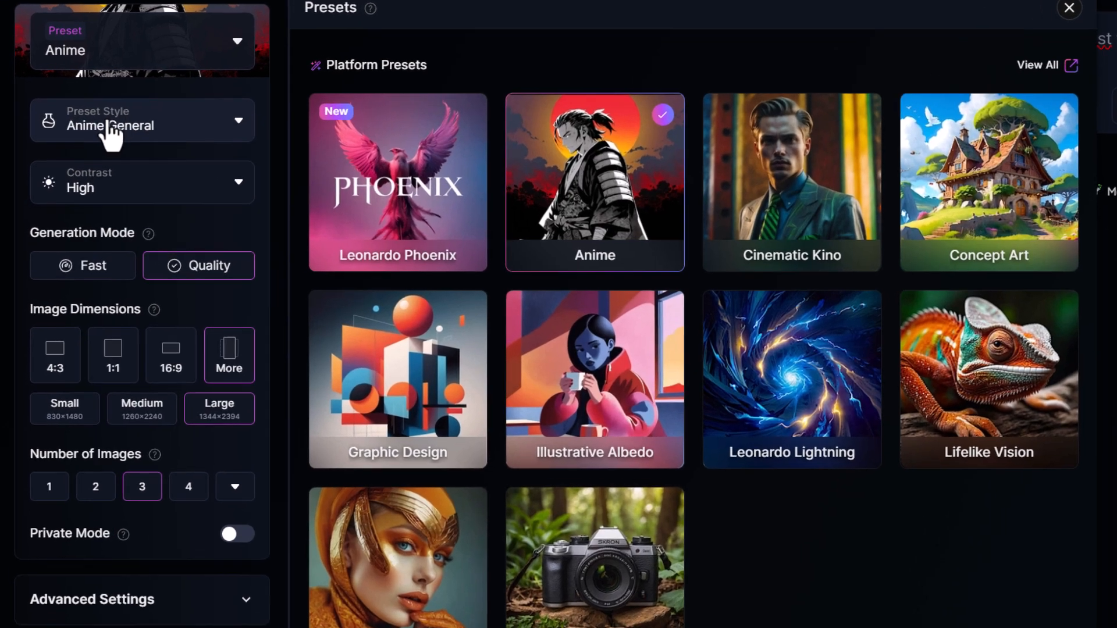
{"action": "left_click", "coordinate": [67, 189]}
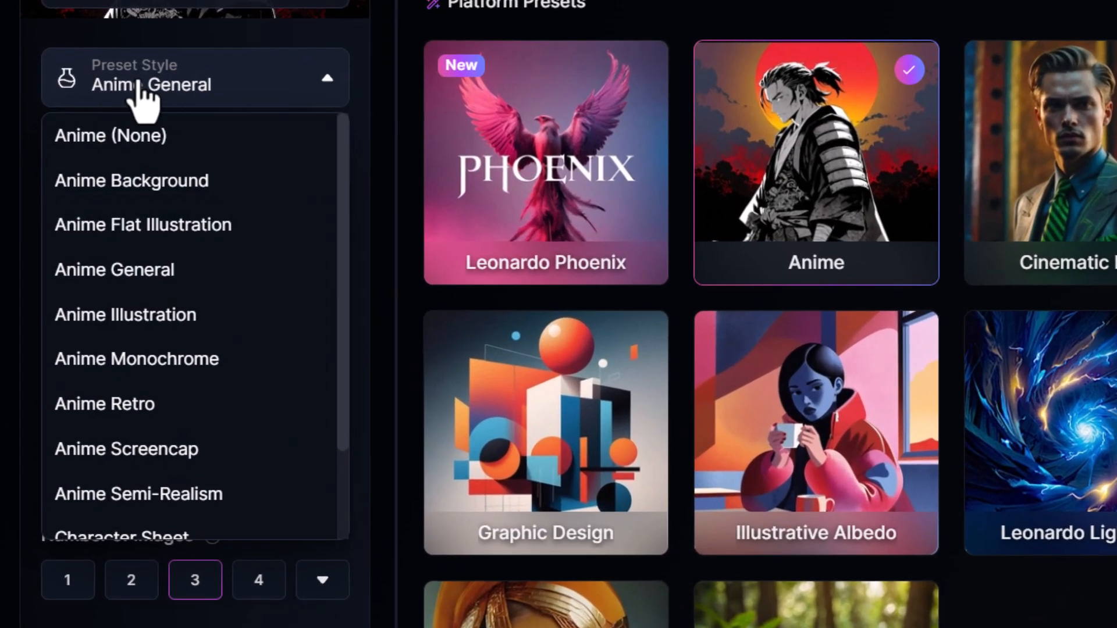
{"action": "scroll", "coordinate": [156, 249], "scroll_direction": "down", "scroll_amount": 2}
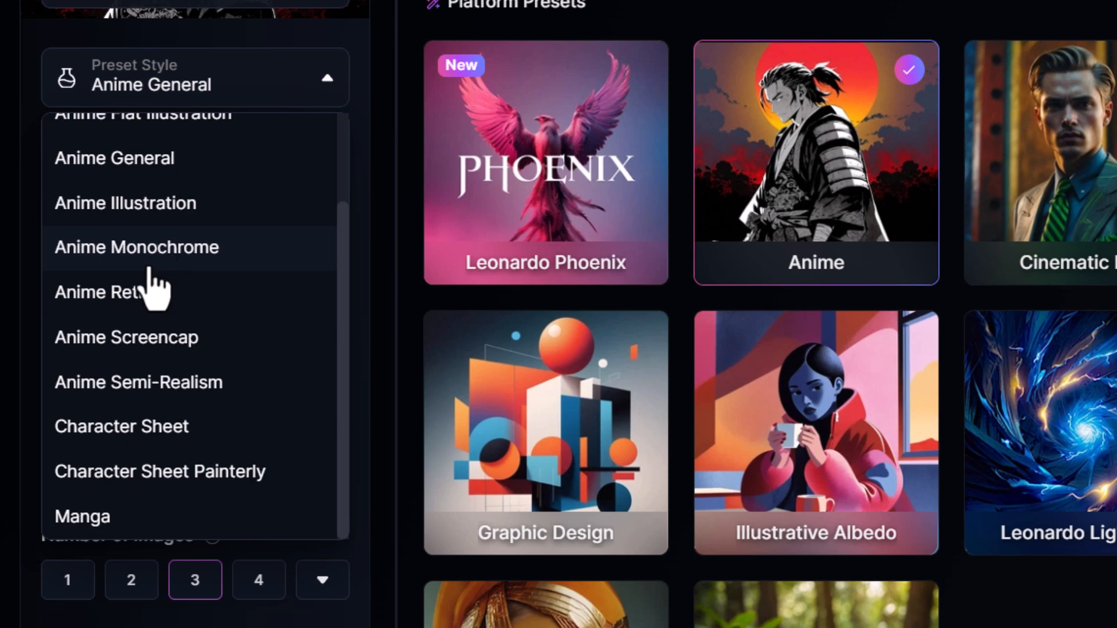
{"action": "left_click", "coordinate": [132, 344]}
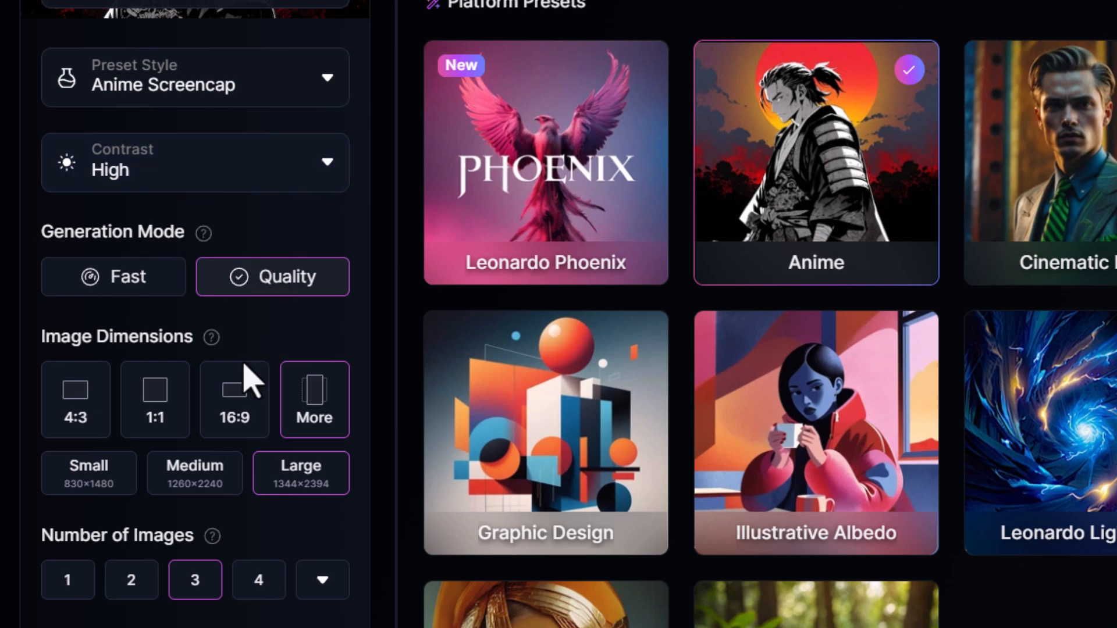
- Generate two images at 16:9 with the Anime preset and view the first one enlarged
{"action": "left_click", "coordinate": [240, 399]}
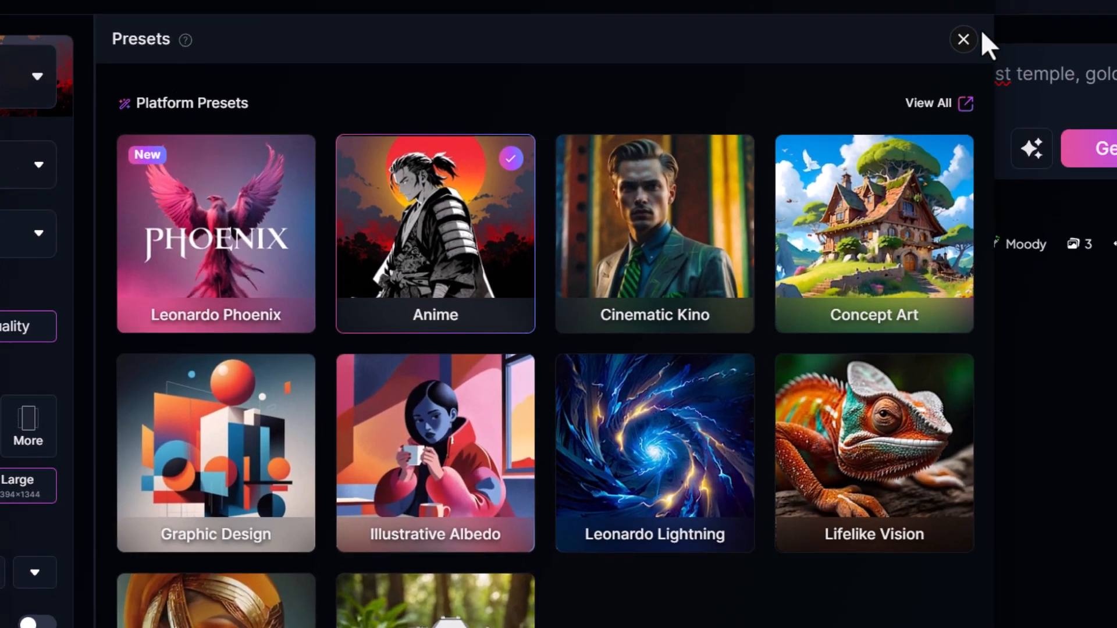
{"action": "left_click", "coordinate": [963, 40]}
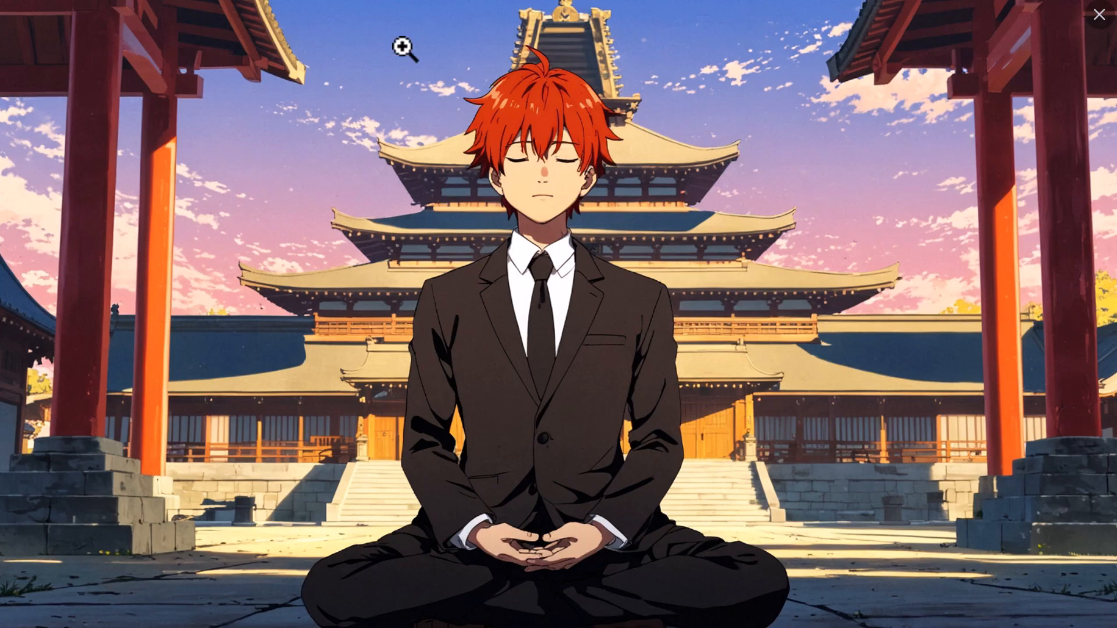
{"action": "left_click", "coordinate": [1097, 16]}
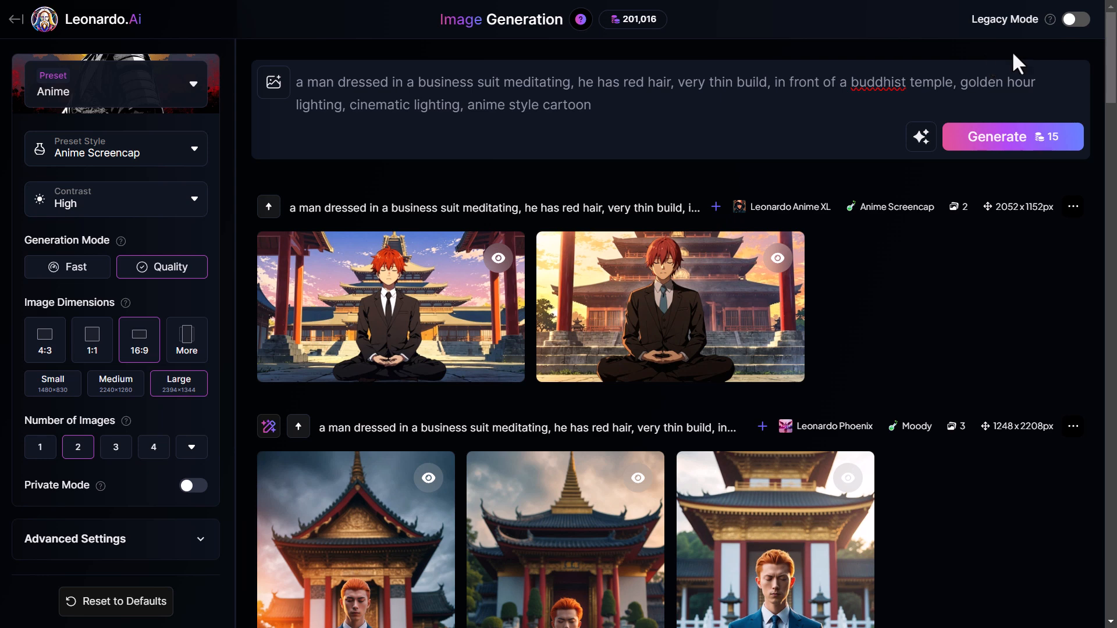
- Look over the Image Guidance and Elements options, and replace the prompt with a new random prompt
{"action": "left_click", "coordinate": [275, 83]}
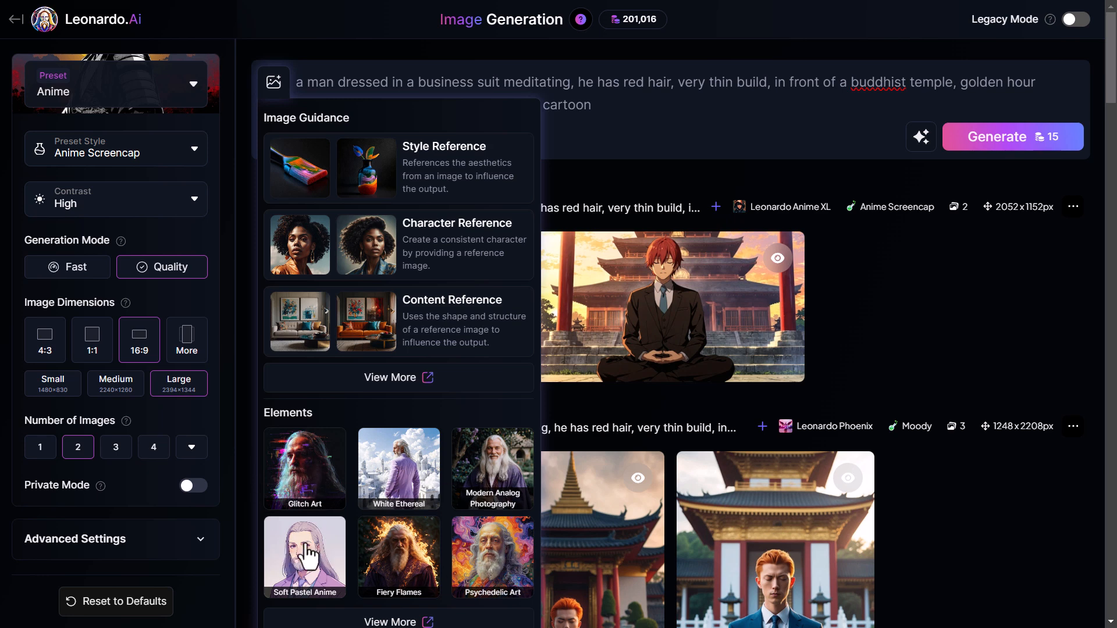
{"action": "left_click", "coordinate": [937, 260]}
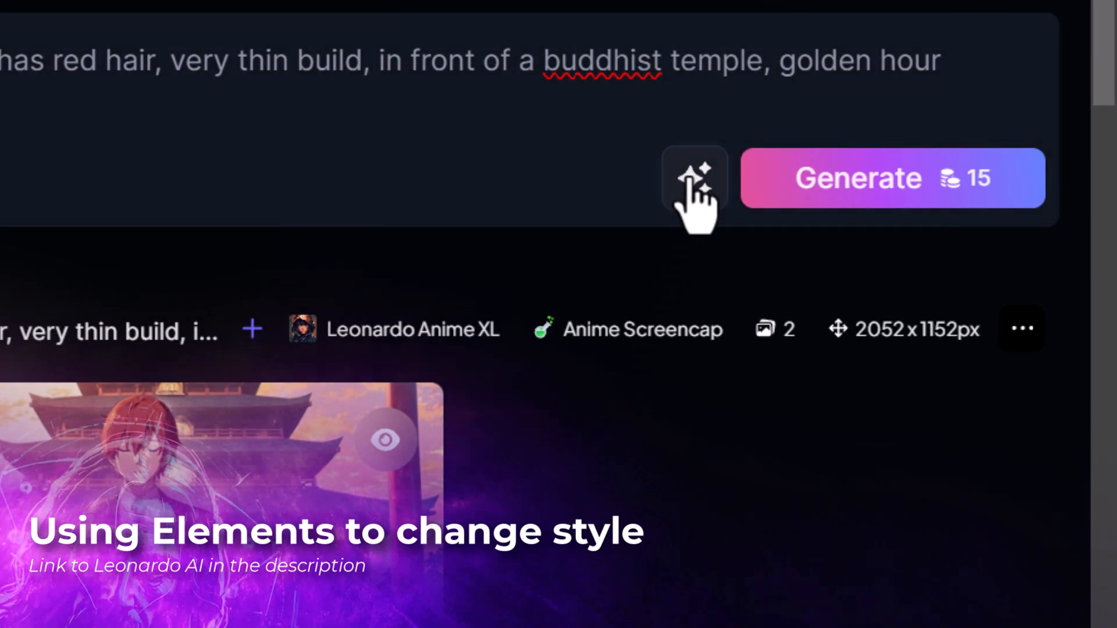
{"action": "left_click", "coordinate": [848, 150]}
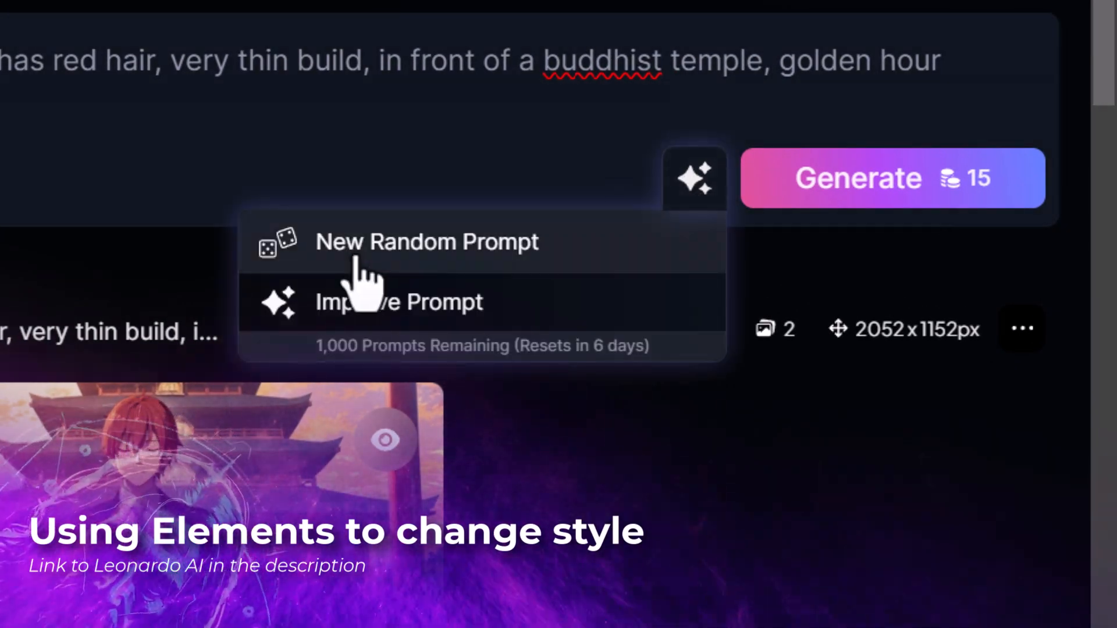
{"action": "left_click", "coordinate": [357, 260]}
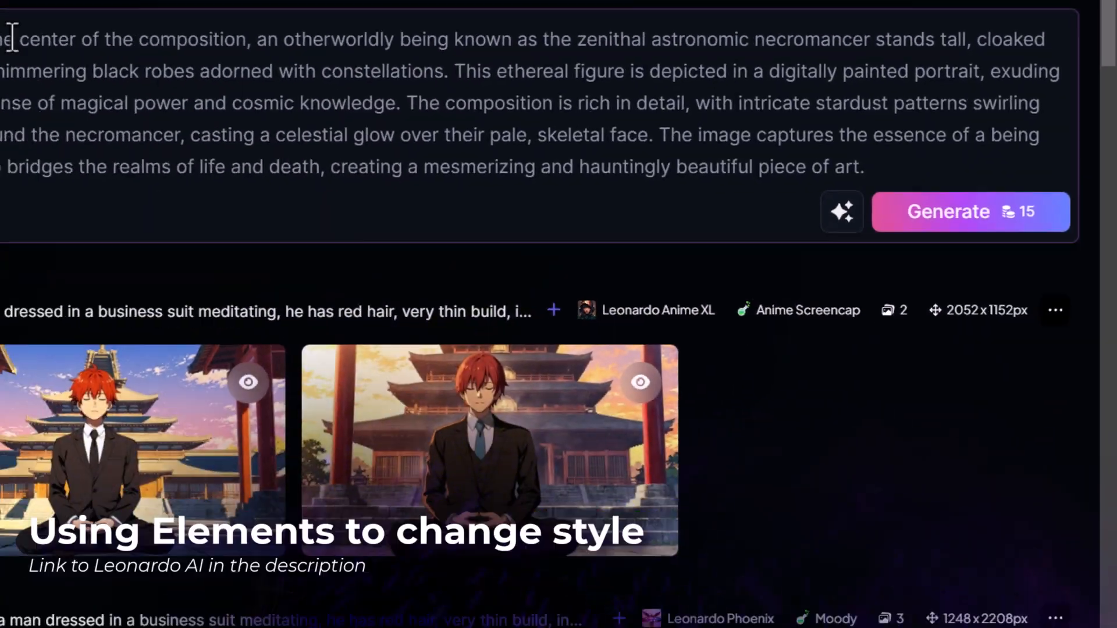
{"action": "left_click_drag", "start_coordinate": [14, 39], "coordinate": [680, 196]}
{"action": "left_click", "coordinate": [682, 196]}
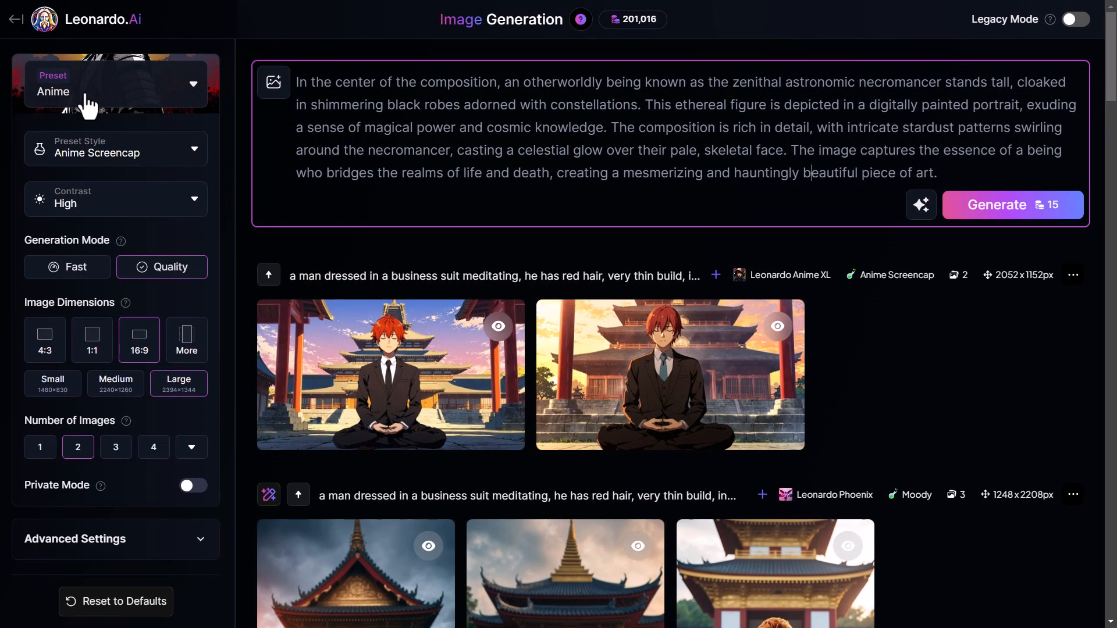
- Switch the preset from Anime to Cinematic Kino
{"action": "left_click", "coordinate": [87, 99]}
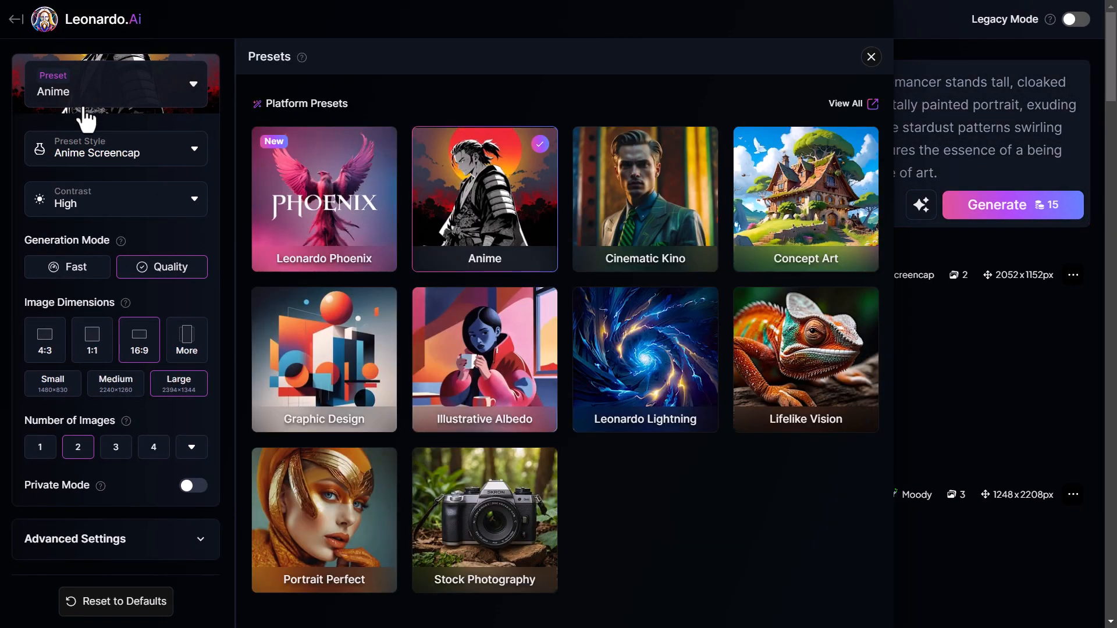
{"action": "left_click", "coordinate": [670, 198]}
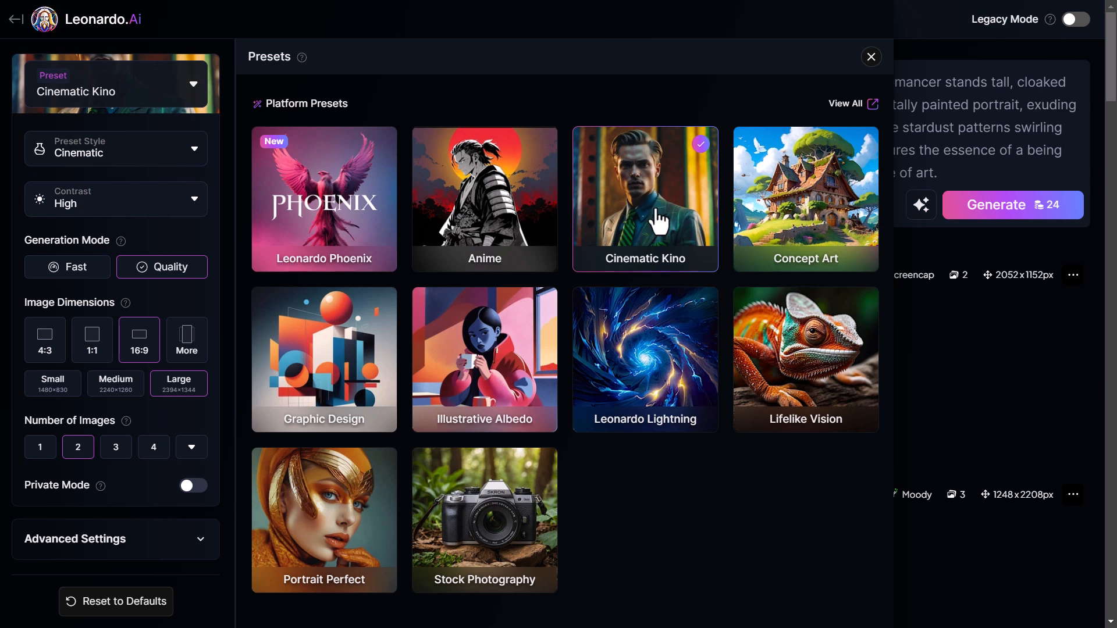
- Leave the preset gallery and check the advanced settings of the Cinematic Kino preset
{"action": "left_click", "coordinate": [870, 59]}
{"action": "left_click", "coordinate": [200, 539]}
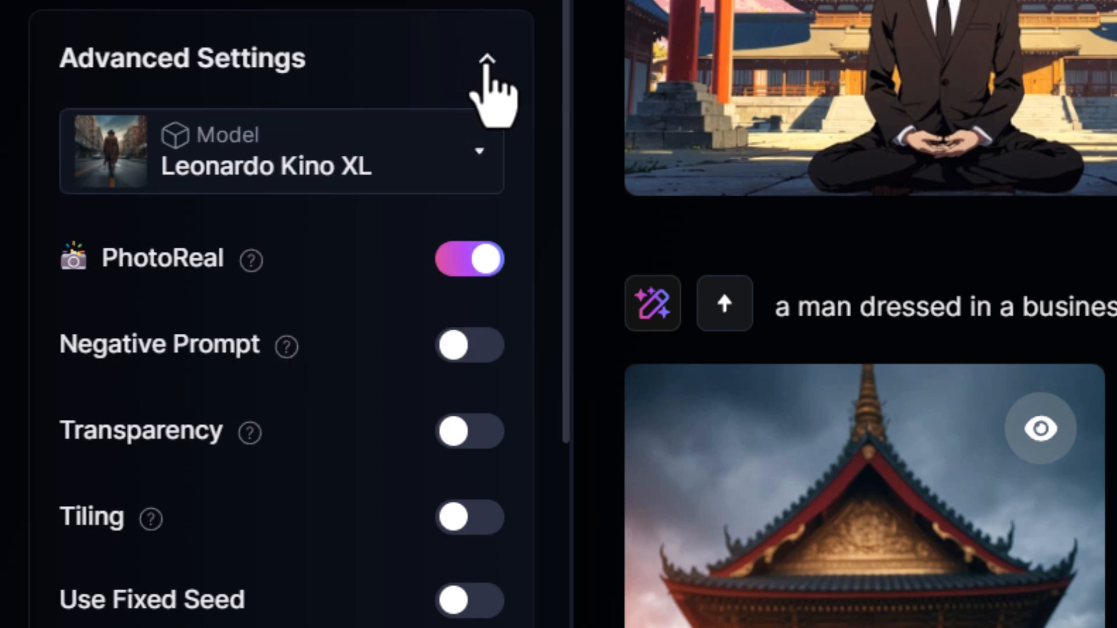
{"action": "left_click", "coordinate": [487, 58]}
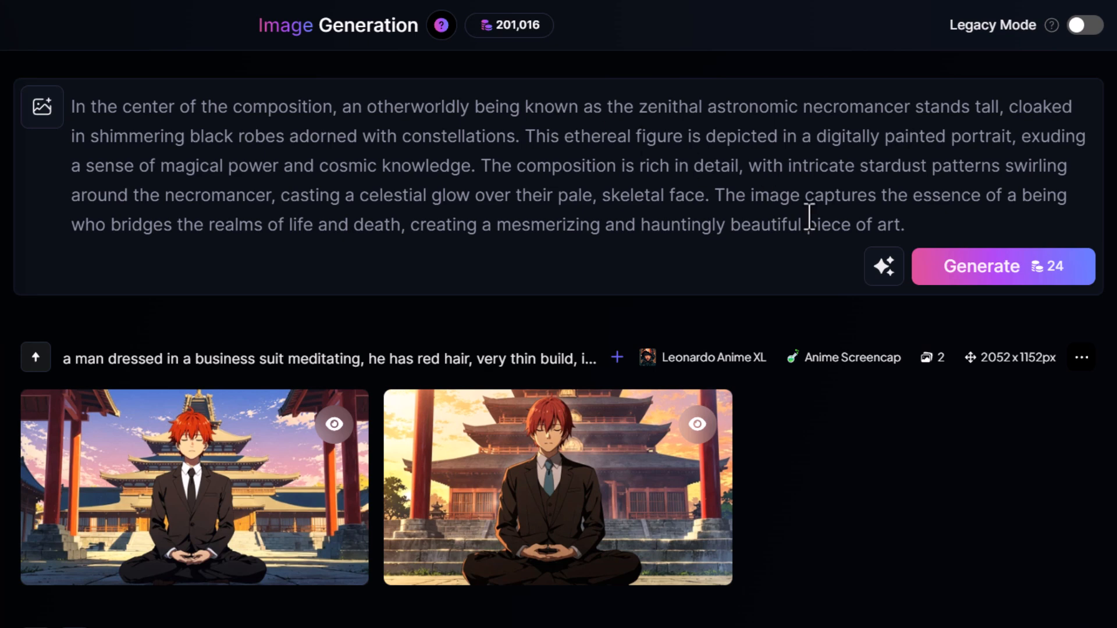
- Generate two images of the necromancer prompt with the Cinematic Kino preset and view the second one enlarged
{"action": "left_click", "coordinate": [965, 274]}
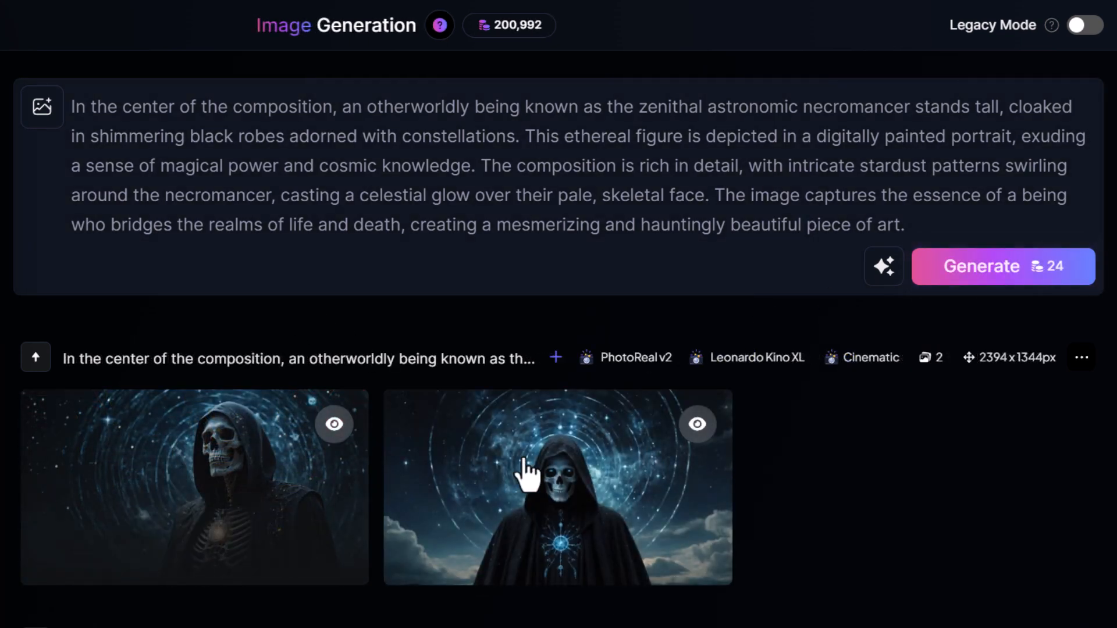
{"action": "left_click", "coordinate": [463, 401]}
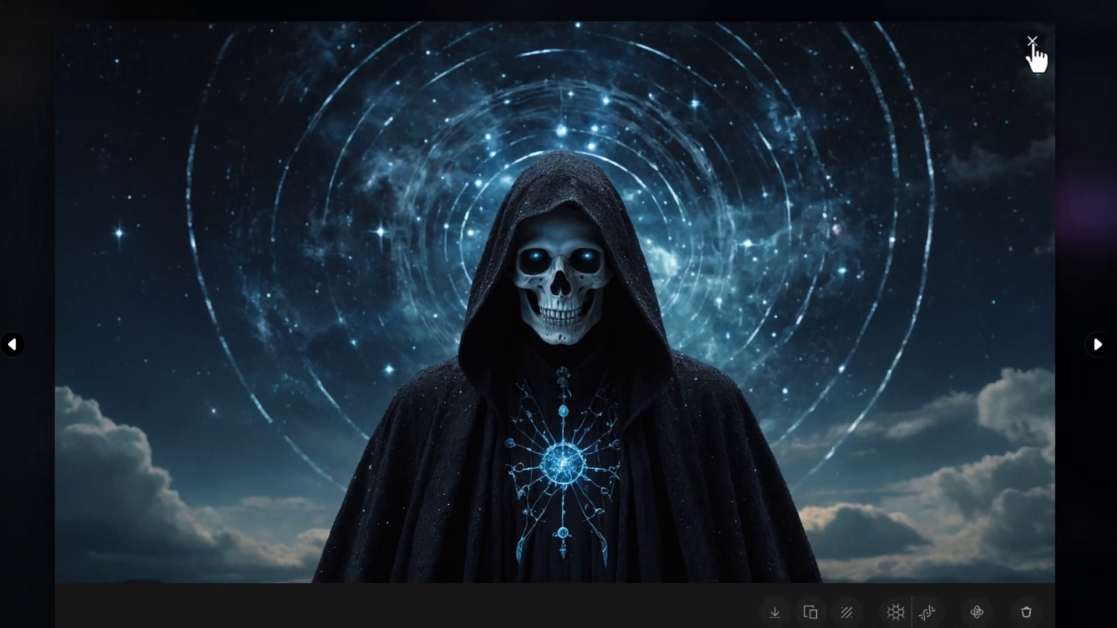
{"action": "left_click", "coordinate": [1103, 28]}
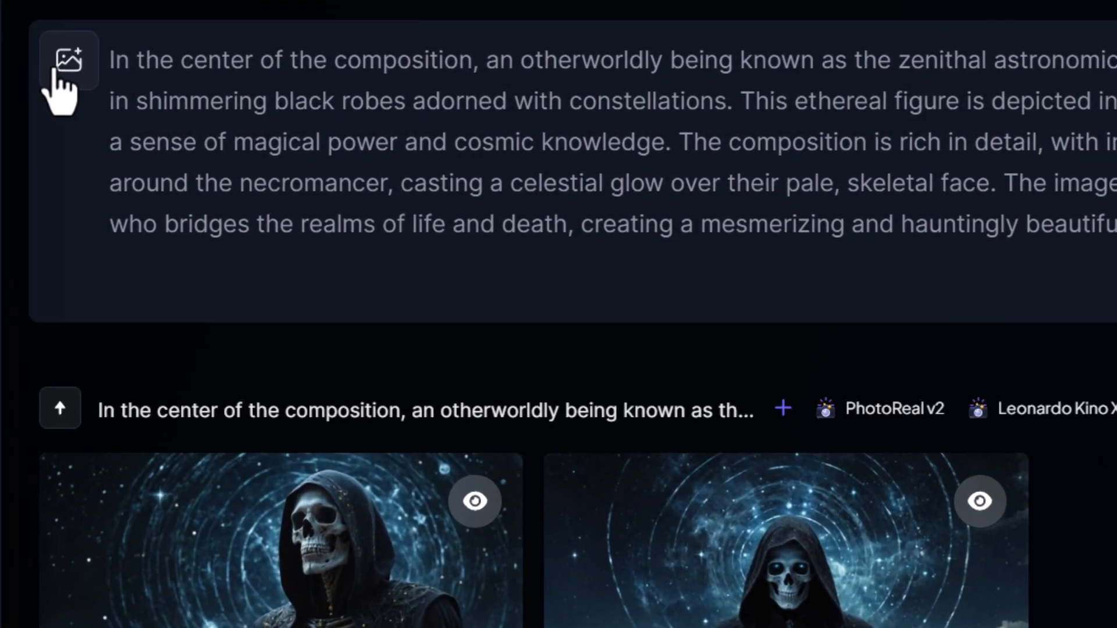
- Look over the Image Guidance options and add the Glitch Art element to the prompt
{"action": "left_click", "coordinate": [271, 84]}
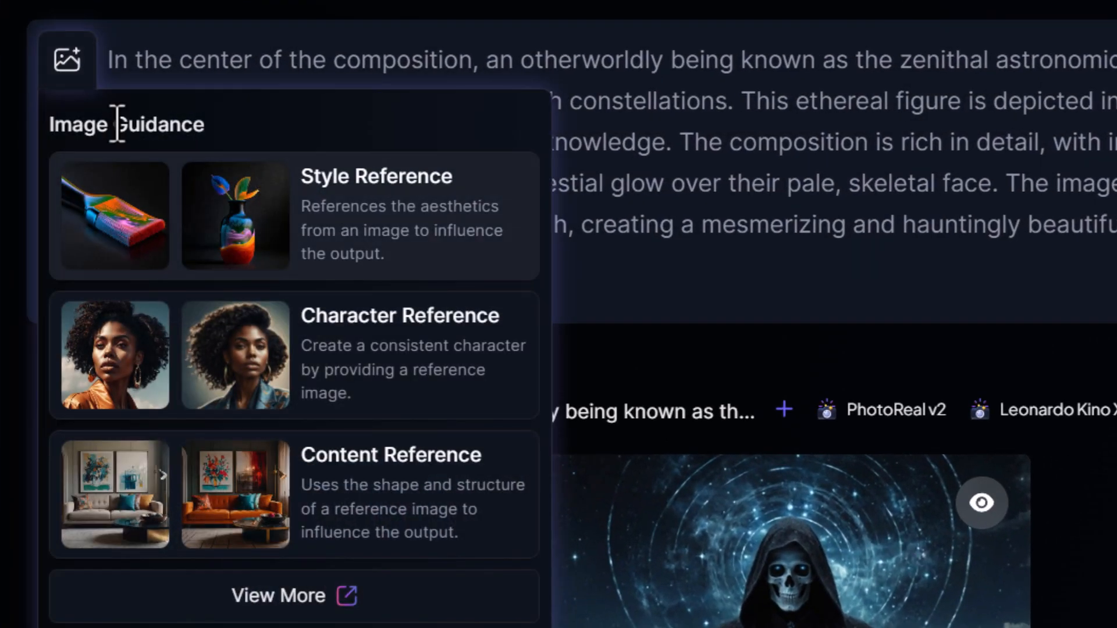
{"action": "left_click_drag", "start_coordinate": [53, 125], "coordinate": [202, 127]}
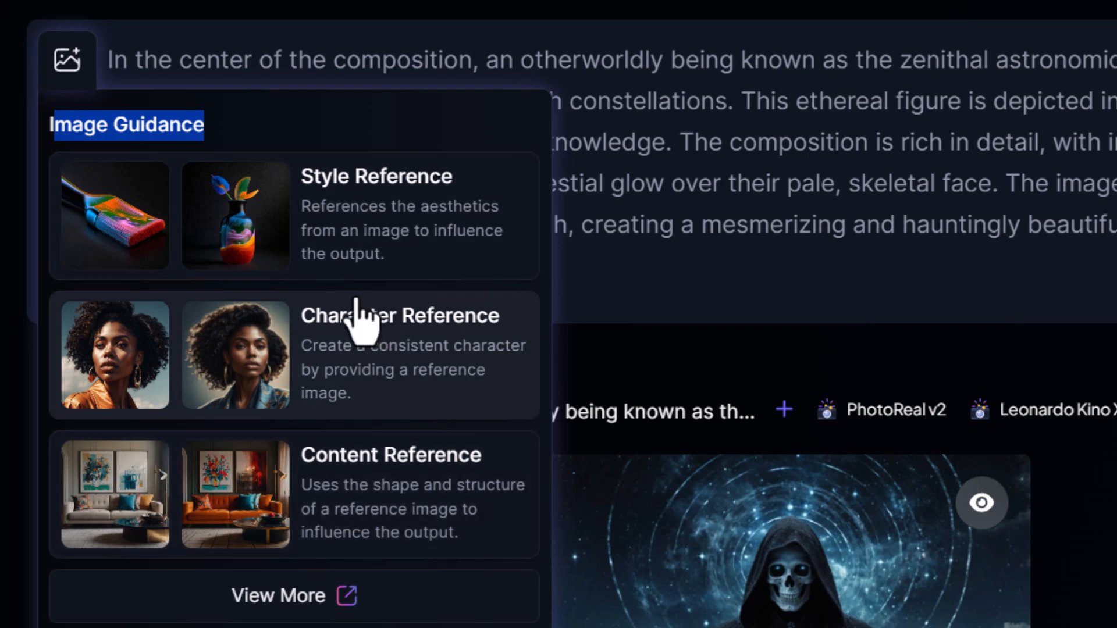
{"action": "scroll", "coordinate": [104, 434], "scroll_direction": "down", "scroll_amount": 5}
{"action": "scroll", "coordinate": [104, 435], "scroll_direction": "down", "scroll_amount": 1}
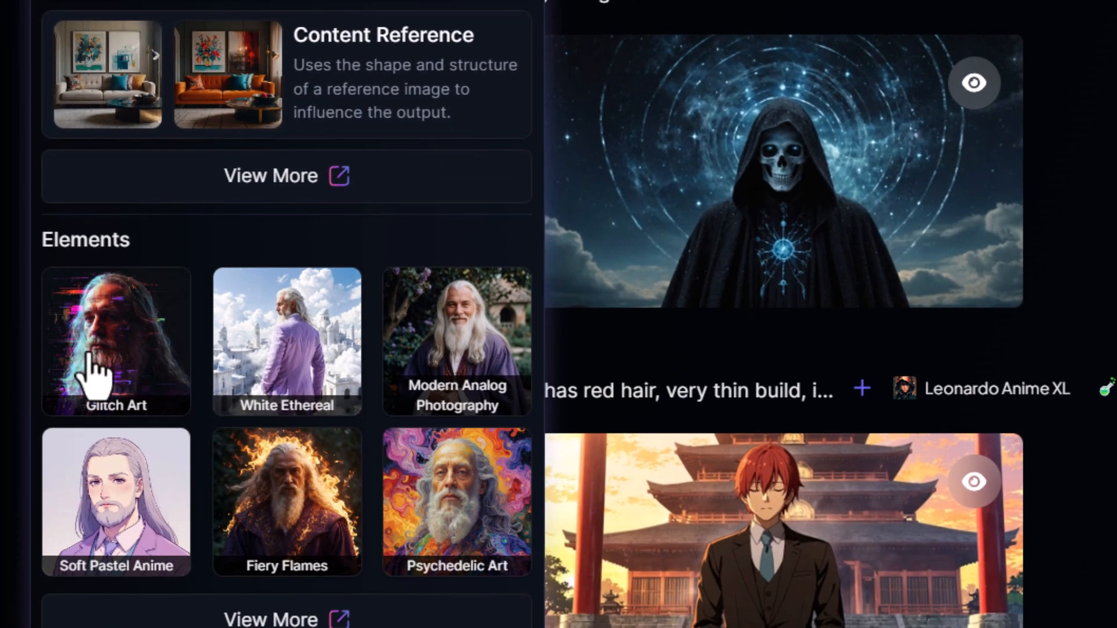
{"action": "left_click", "coordinate": [113, 339]}
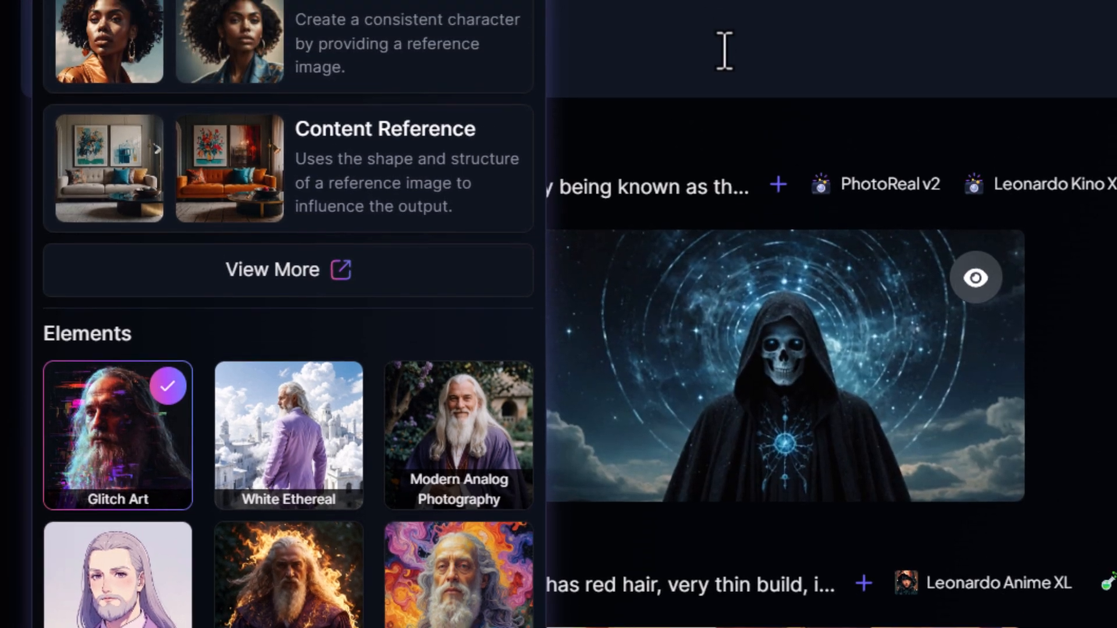
{"action": "left_click", "coordinate": [724, 50]}
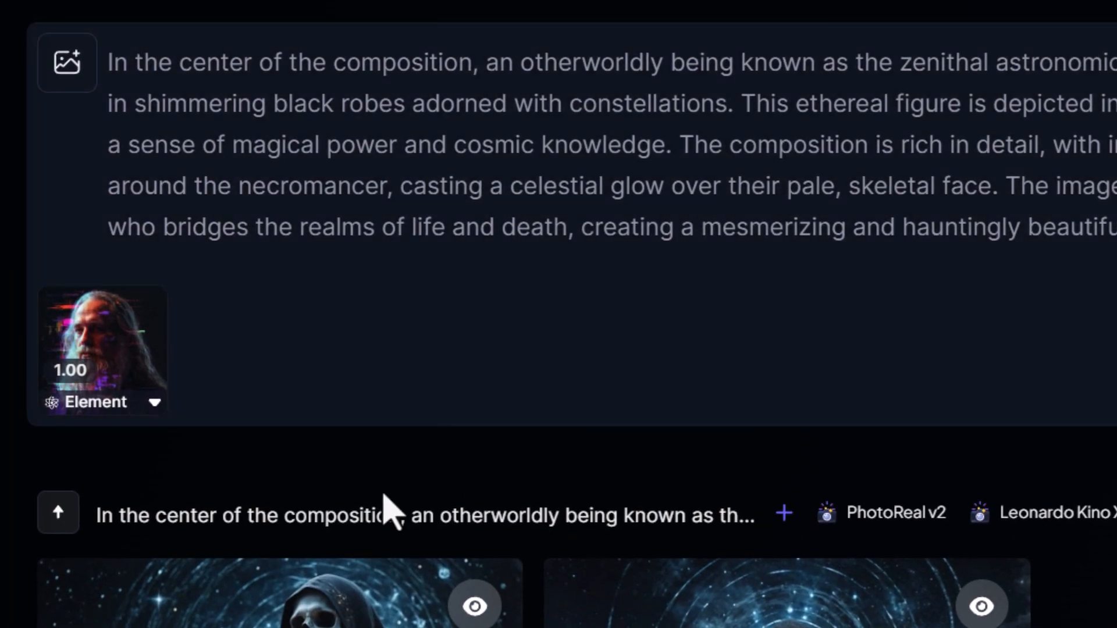
- Set the Glitch Art element's strength to 1.10
{"action": "left_click", "coordinate": [154, 402]}
{"action": "mouse_move", "coordinate": [312, 535]}
{"action": "left_mouse_down"}
{"action": "mouse_move", "coordinate": [181, 538]}
{"action": "mouse_move", "coordinate": [318, 539]}
{"action": "left_mouse_up"}
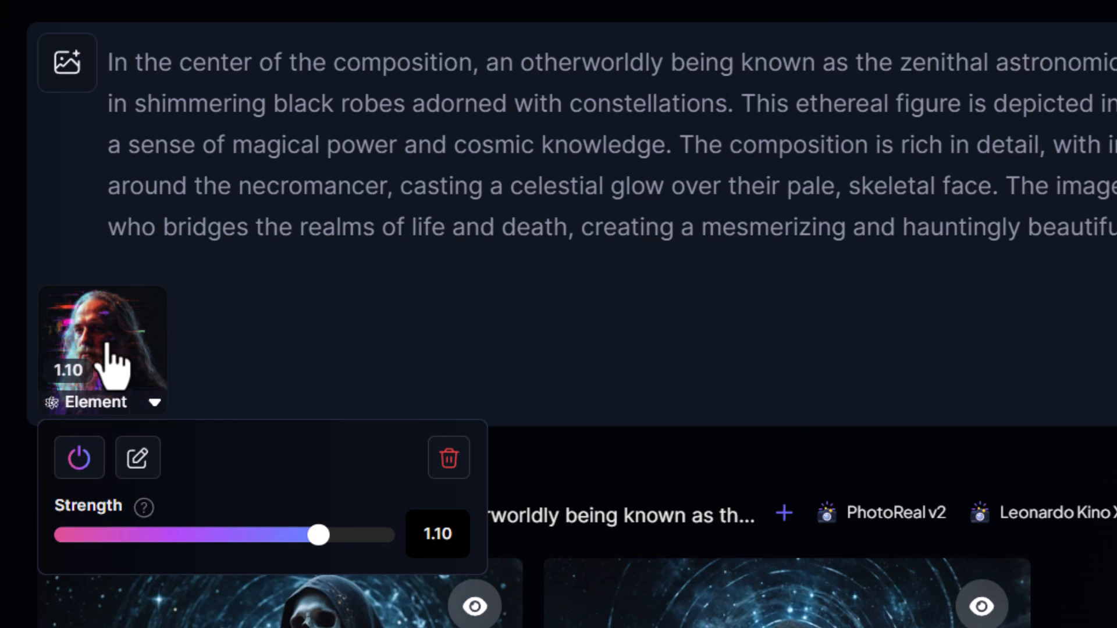
{"action": "left_click", "coordinate": [352, 372]}
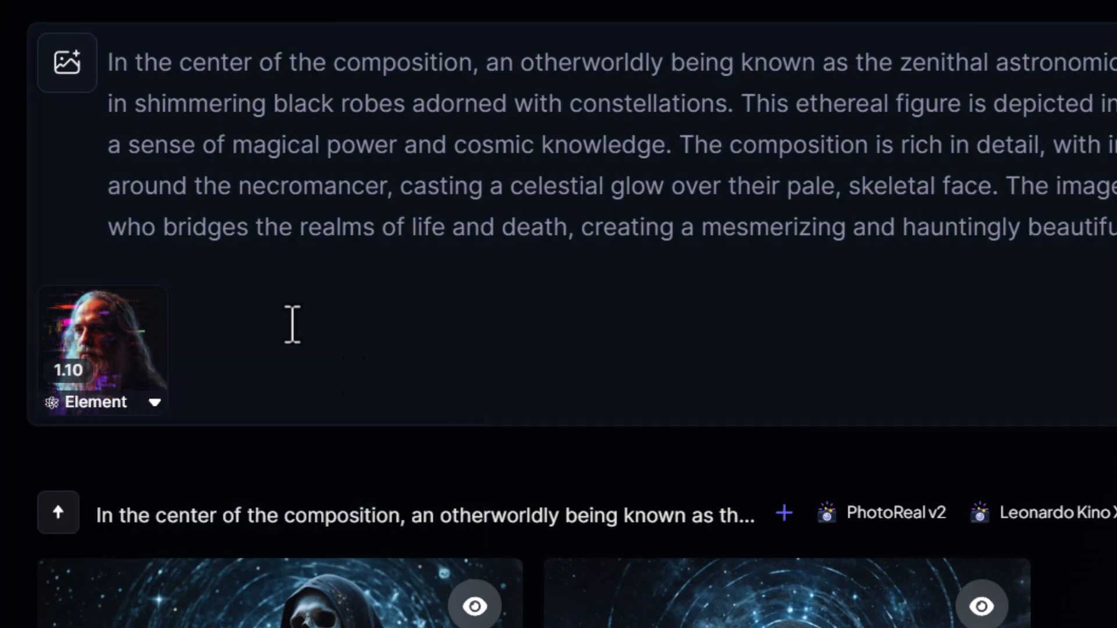
- Generate two images with the Glitch Art element at strength 1.10 and view both results enlarged
{"action": "mouse_move", "coordinate": [105, 357]}
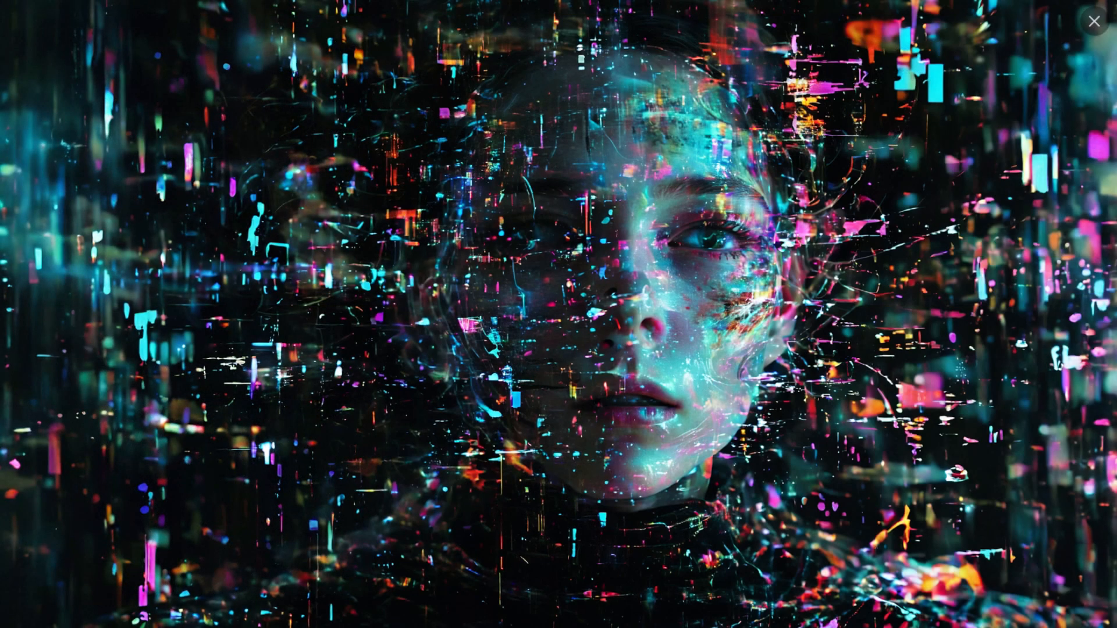
{"action": "key", "text": "Right"}
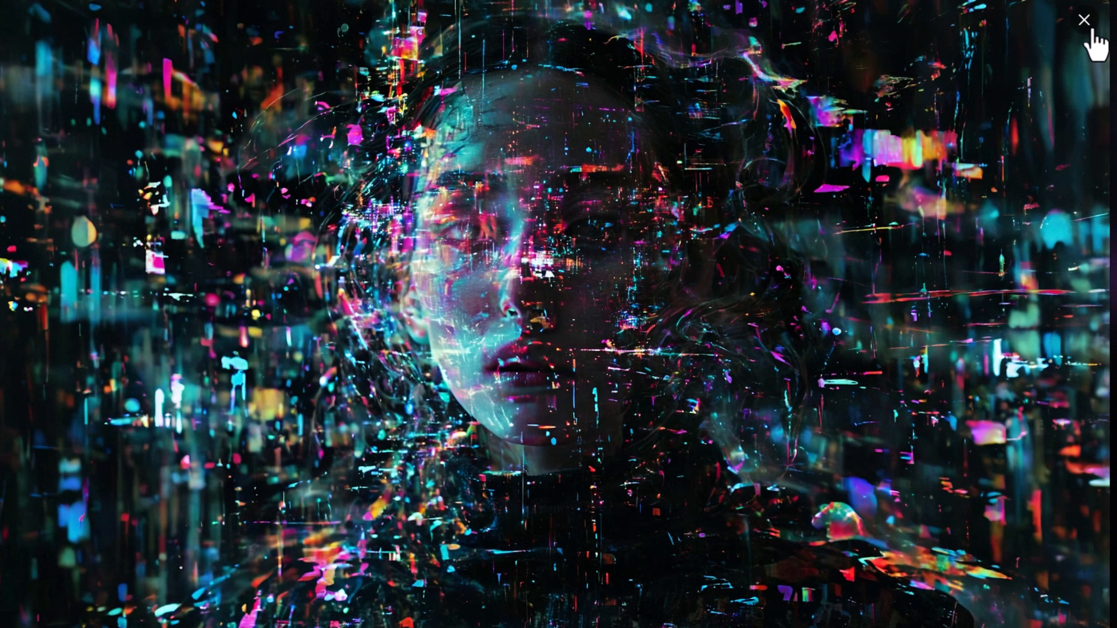
{"action": "left_click", "coordinate": [1093, 23]}
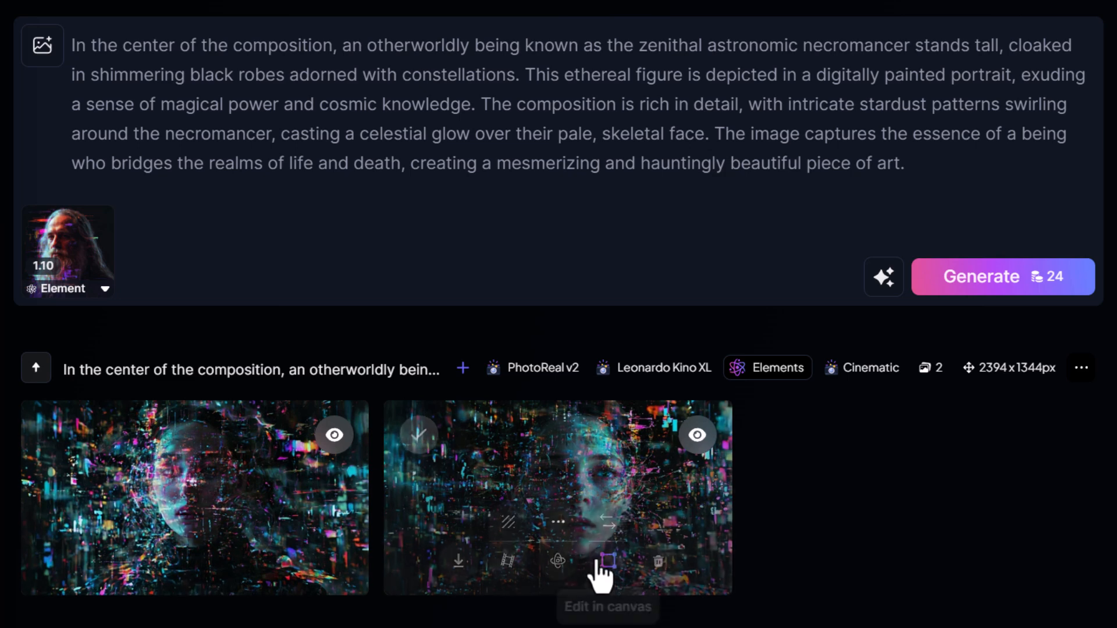
{"action": "mouse_move", "coordinate": [289, 534]}
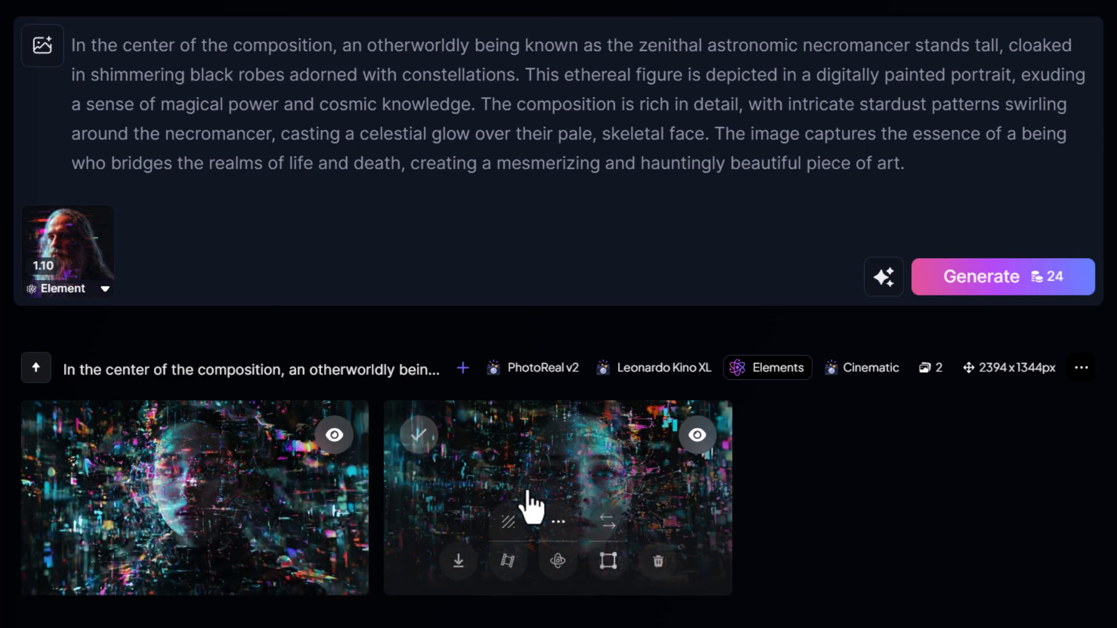
- Regenerate the two images with the Glitch Art strength set to 0.40 and view both enlarged
{"action": "left_click", "coordinate": [101, 292]}
{"action": "left_click_drag", "start_coordinate": [221, 384], "coordinate": [155, 385]}
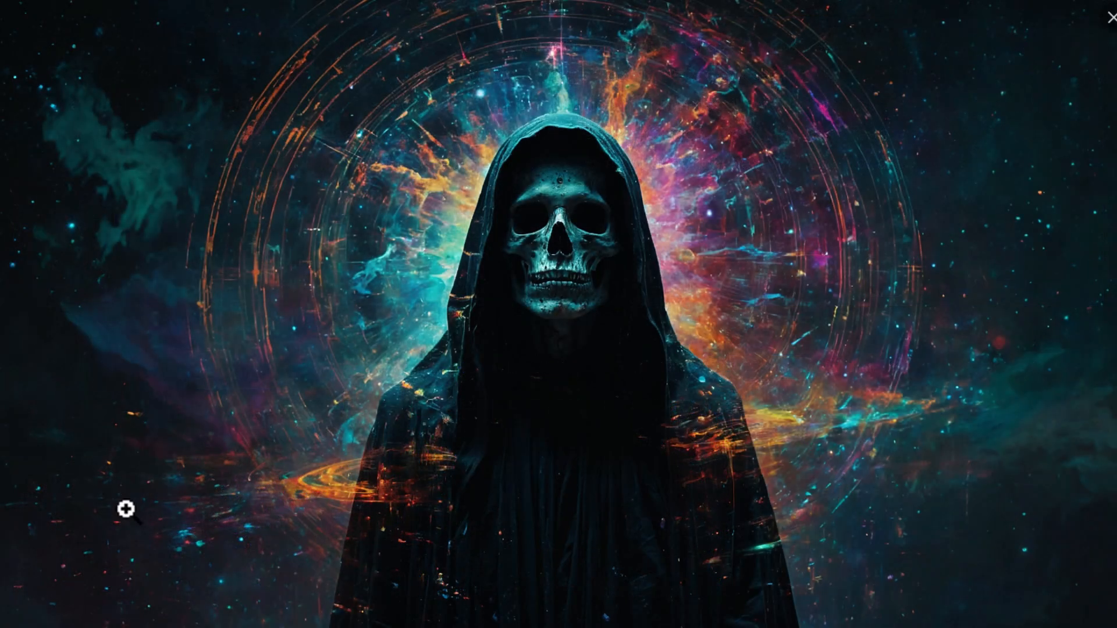
{"action": "key", "text": "Right"}
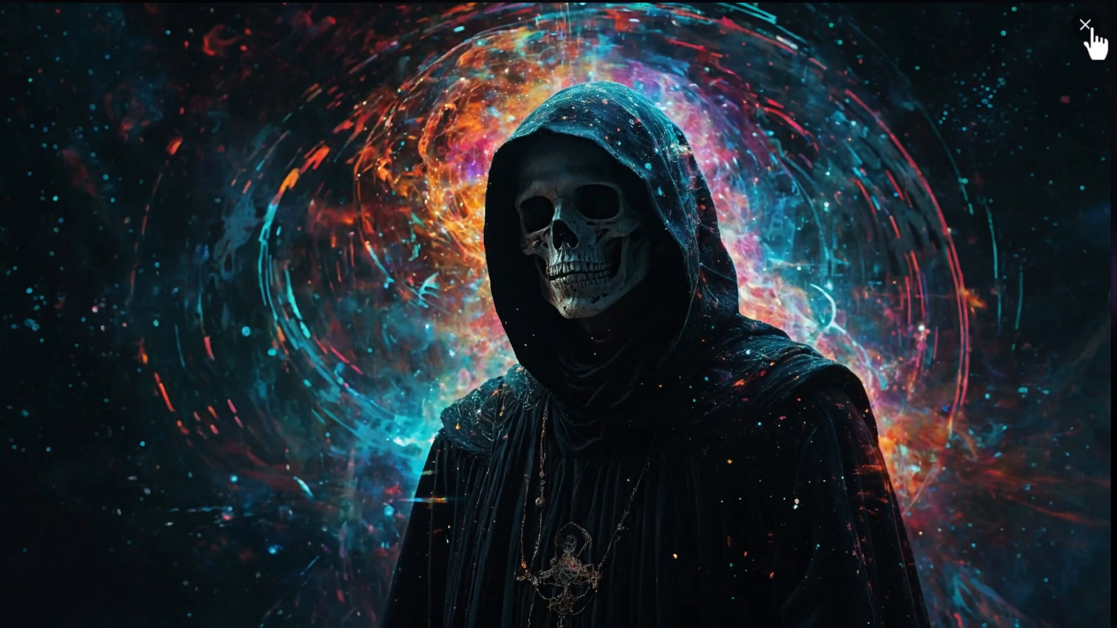
{"action": "left_click", "coordinate": [1087, 25]}
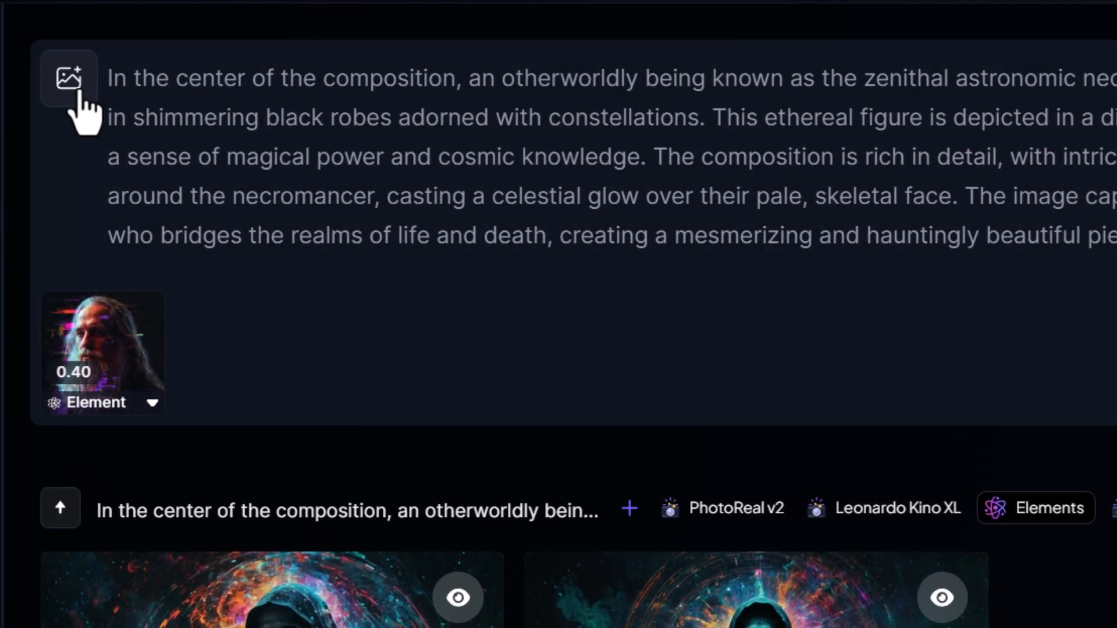
- Add the Fiery Flames element and, from the full Elements library, the Cybertech element alongside Glitch Art
{"action": "left_click", "coordinate": [273, 82]}
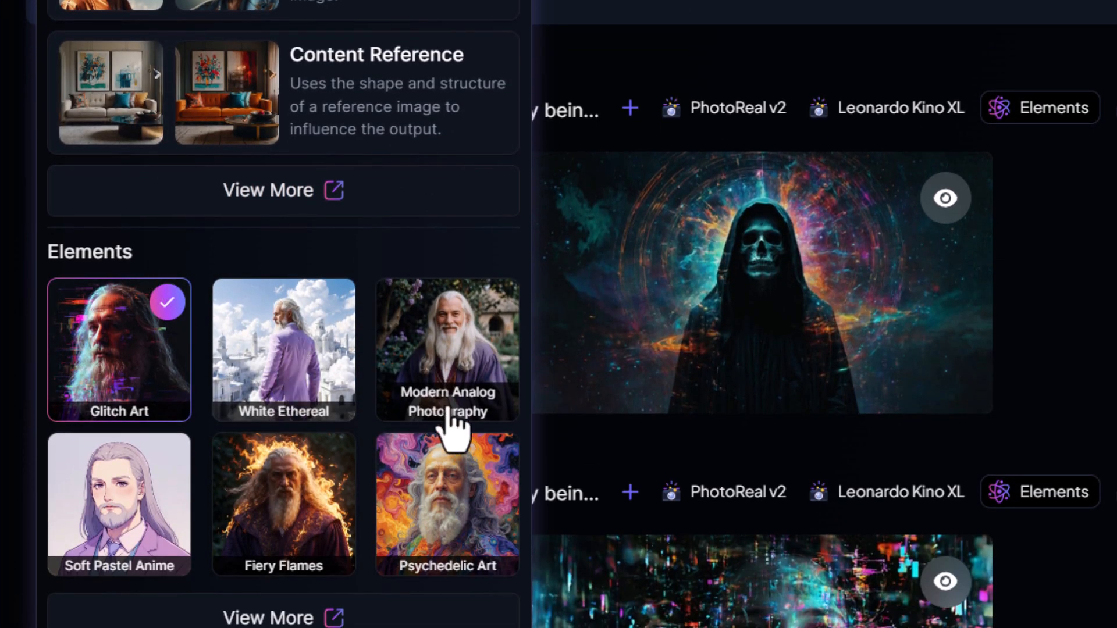
{"action": "left_click", "coordinate": [291, 501]}
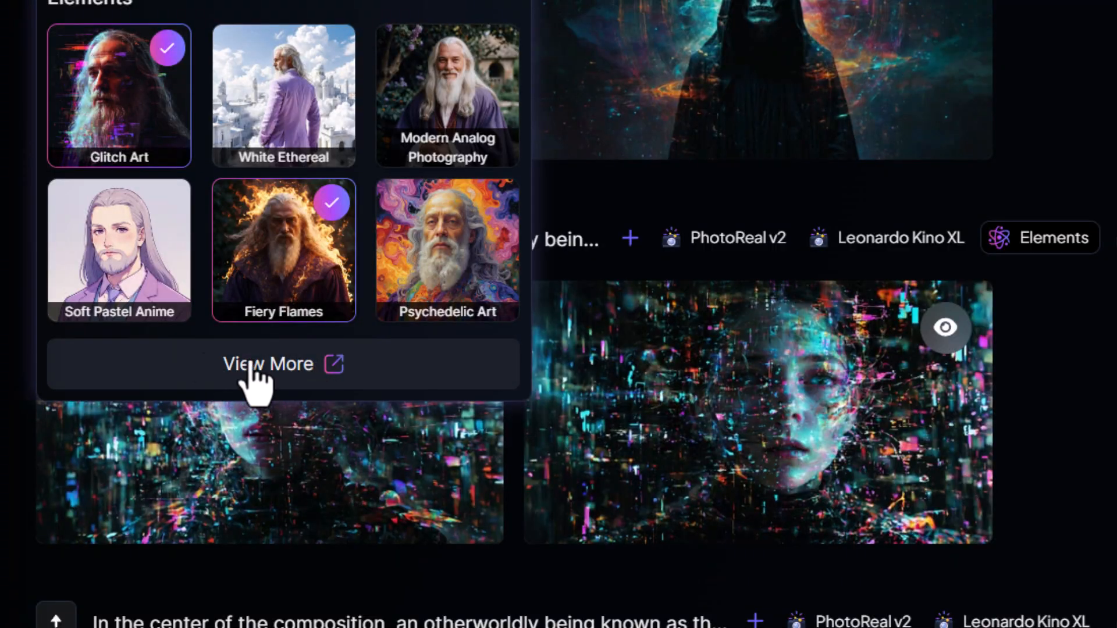
{"action": "left_click", "coordinate": [280, 378]}
{"action": "scroll", "coordinate": [569, 394], "scroll_direction": "down", "scroll_amount": 2}
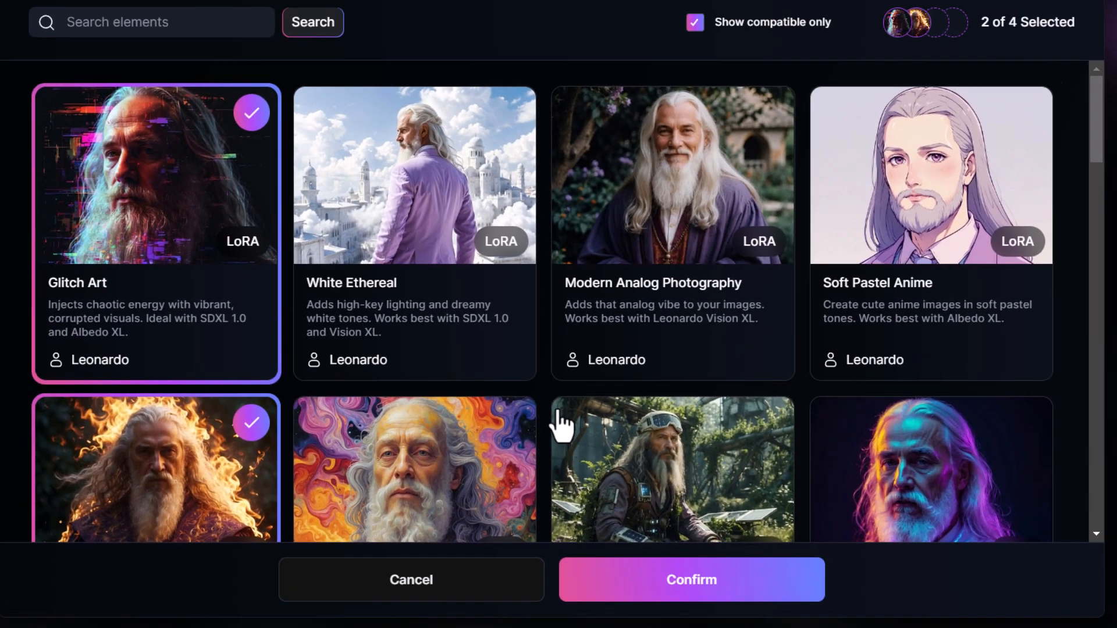
{"action": "scroll", "coordinate": [569, 394], "scroll_direction": "down", "scroll_amount": 8}
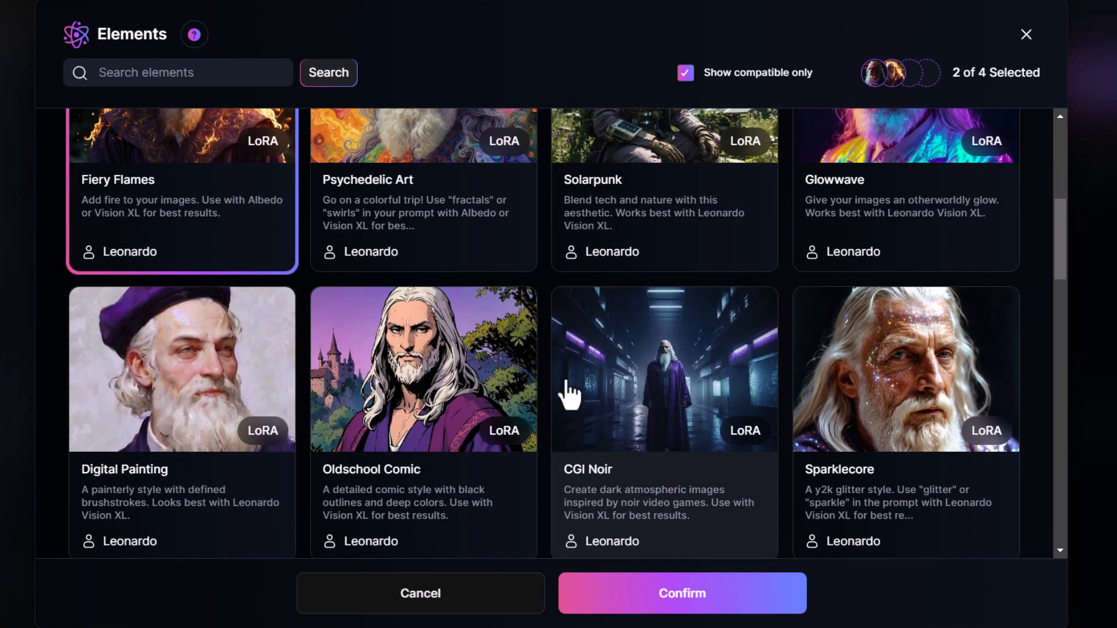
{"action": "scroll", "coordinate": [569, 394], "scroll_direction": "down", "scroll_amount": 10}
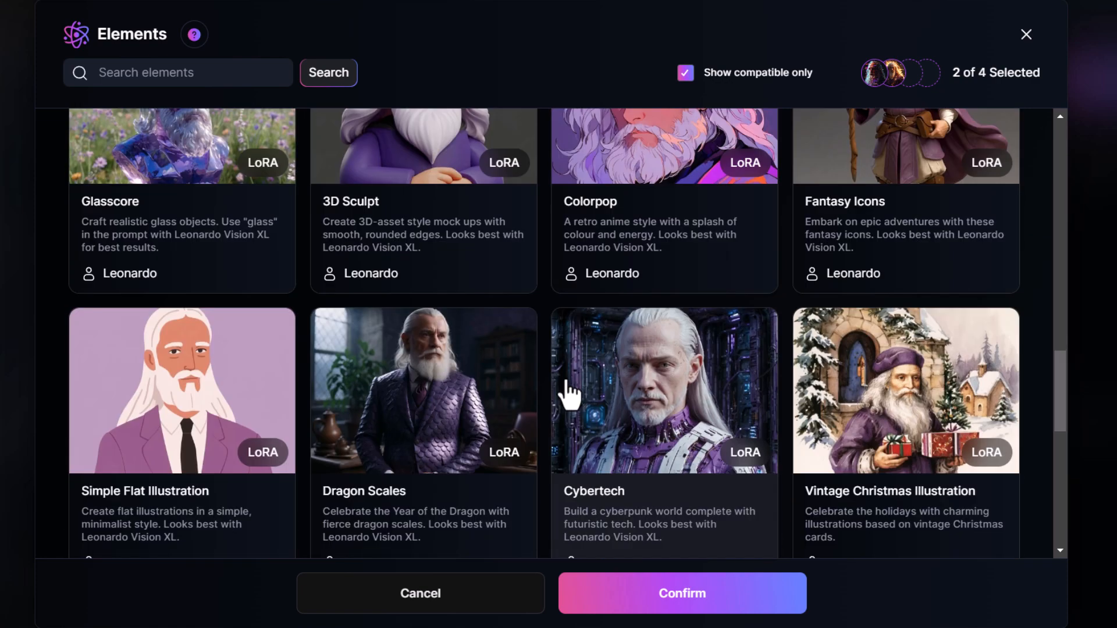
{"action": "left_click", "coordinate": [670, 393]}
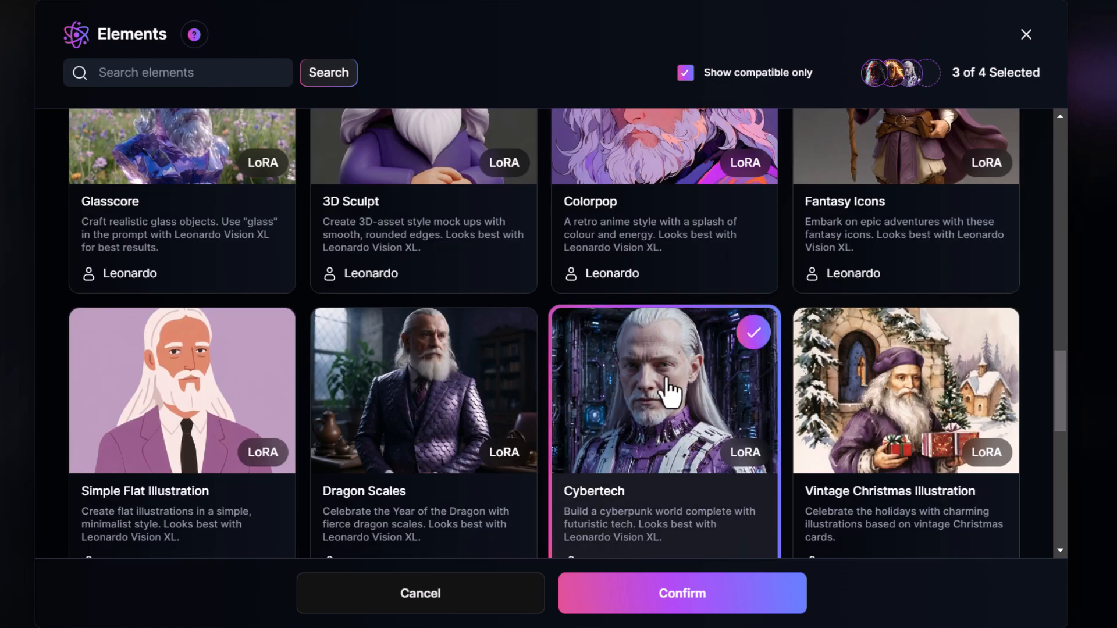
{"action": "left_click", "coordinate": [677, 599]}
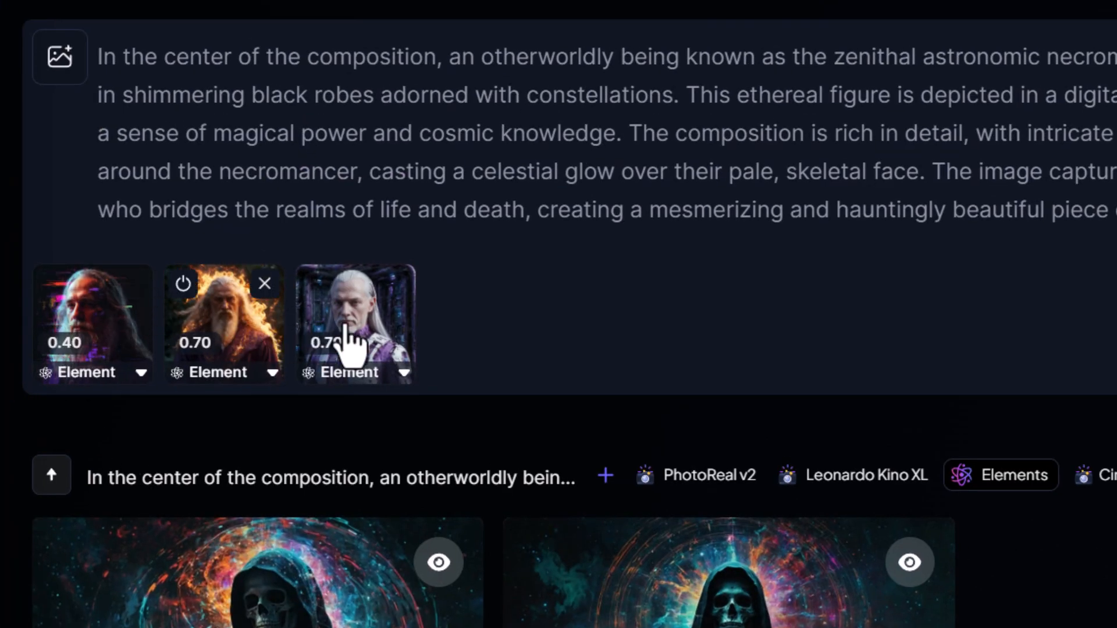
- Set the strengths to 0.20 for Glitch Art and 0.40 for Fiery Flames and Cybertech, and generate and view both images
{"action": "left_click", "coordinate": [112, 323]}
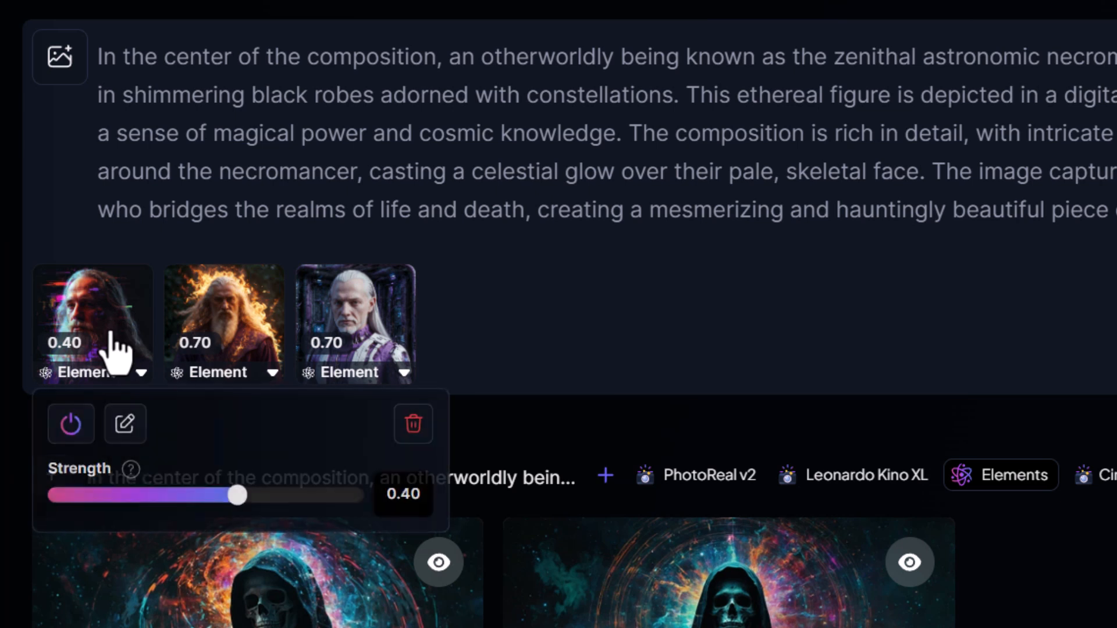
{"action": "left_click_drag", "start_coordinate": [236, 499], "coordinate": [228, 499]}
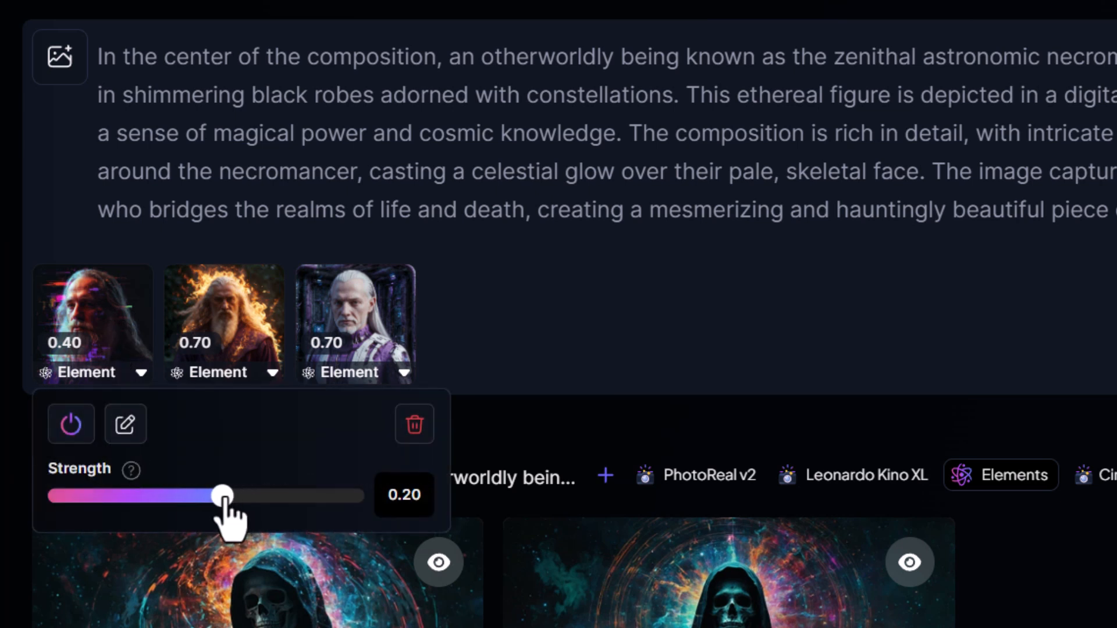
{"action": "left_click", "coordinate": [227, 334]}
{"action": "left_click_drag", "start_coordinate": [393, 496], "coordinate": [370, 496]}
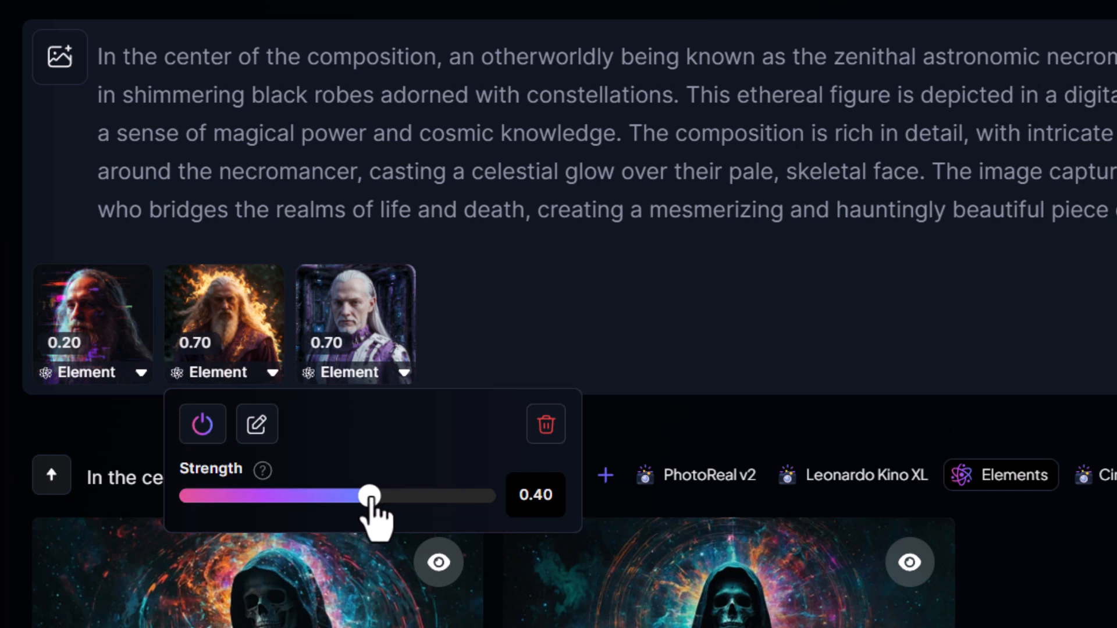
{"action": "left_click", "coordinate": [386, 314]}
{"action": "left_click_drag", "start_coordinate": [483, 495], "coordinate": [463, 495]}
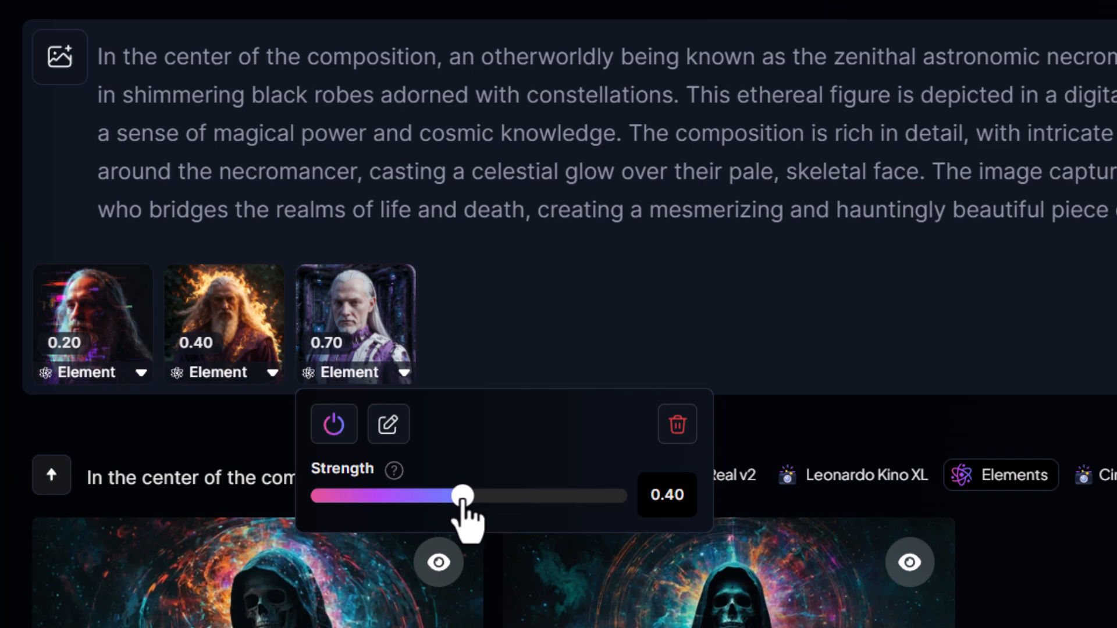
{"action": "left_click", "coordinate": [457, 326]}
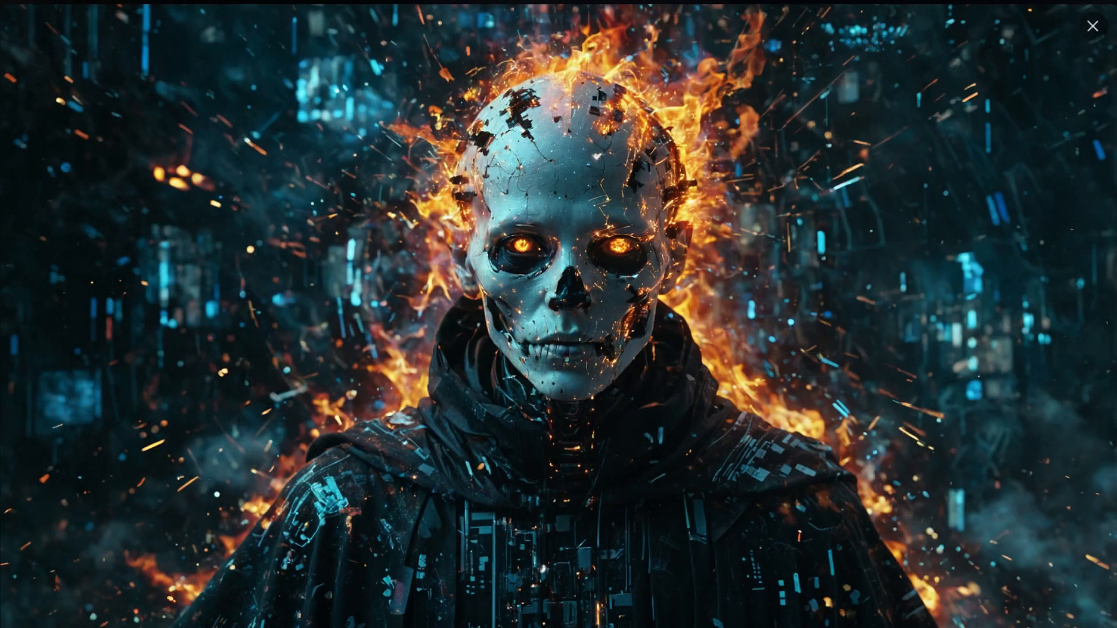
{"action": "key", "text": "Right"}
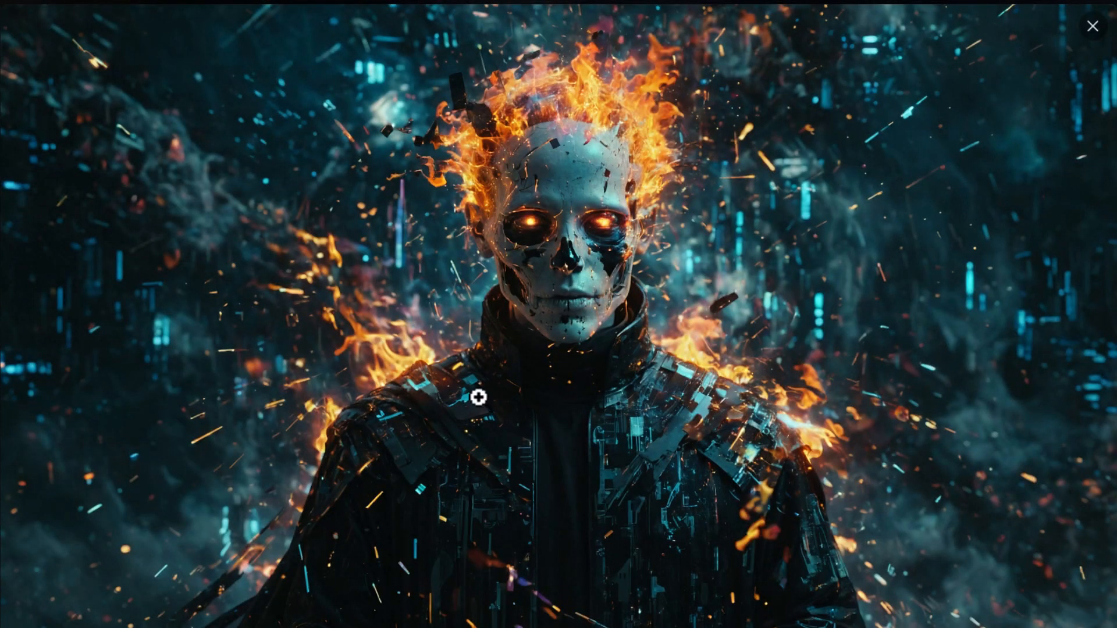
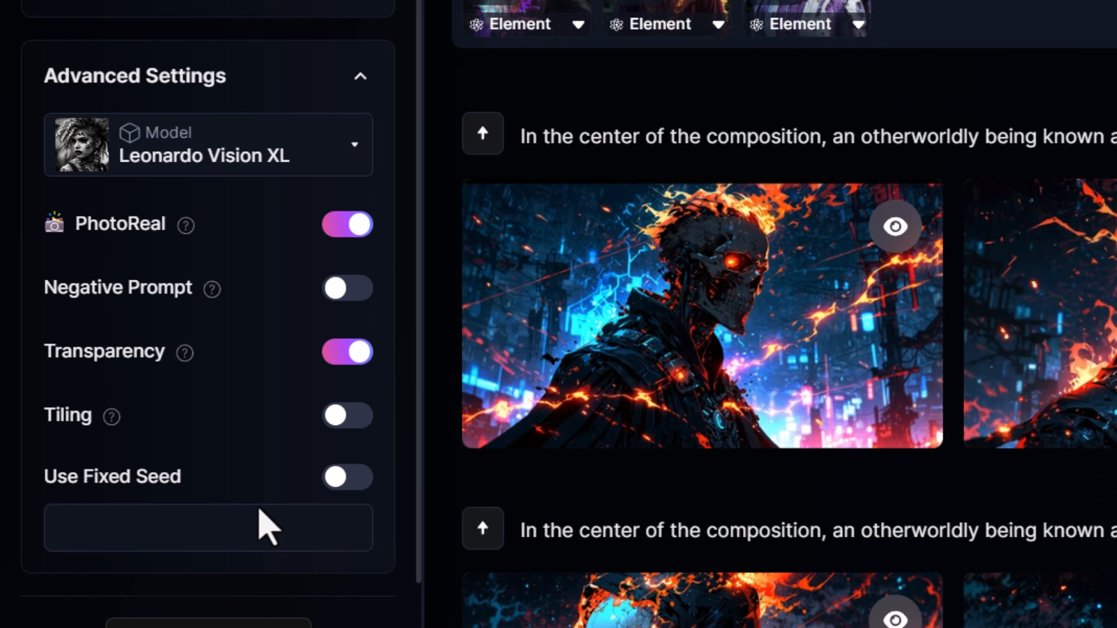
- Enable the negative prompt and enter "teeth" in it
{"action": "left_click", "coordinate": [341, 295]}
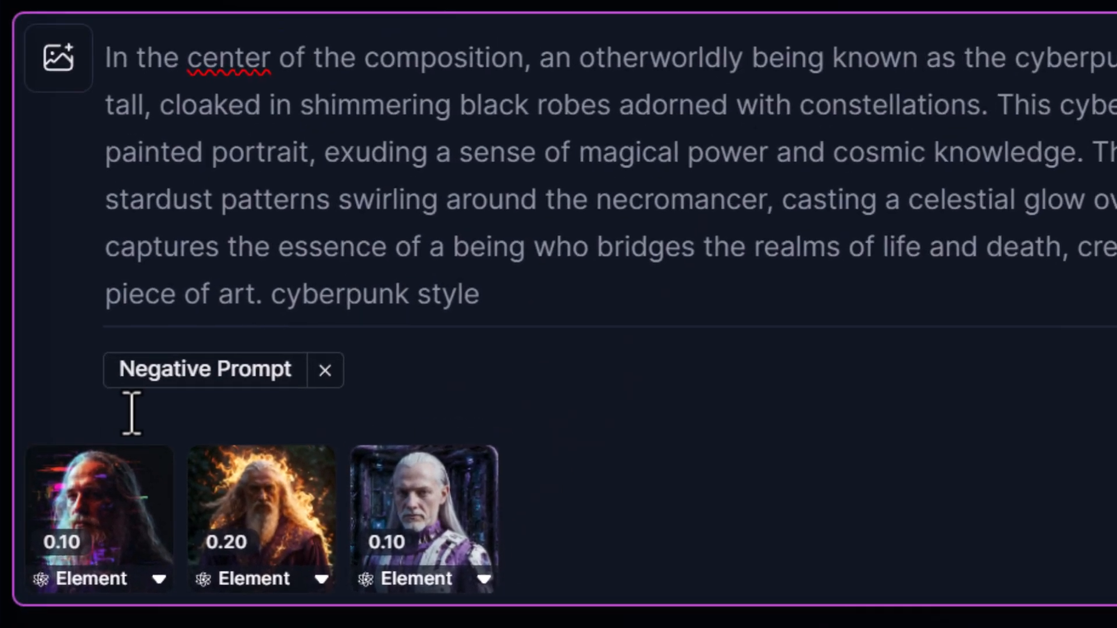
{"action": "type", "text": "teeth"}
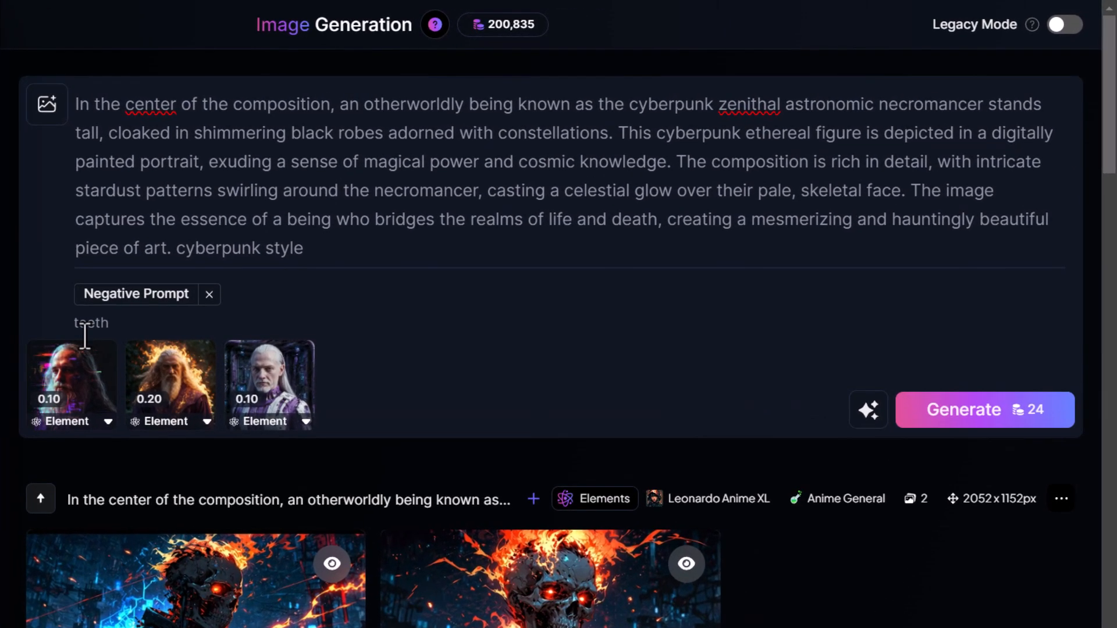
- Remove the three elements and replace the prompt with "a vector image of a cyberpunk skull, flat colors, simple design"
{"action": "left_click", "coordinate": [317, 279]}
{"action": "left_click", "coordinate": [102, 355]}
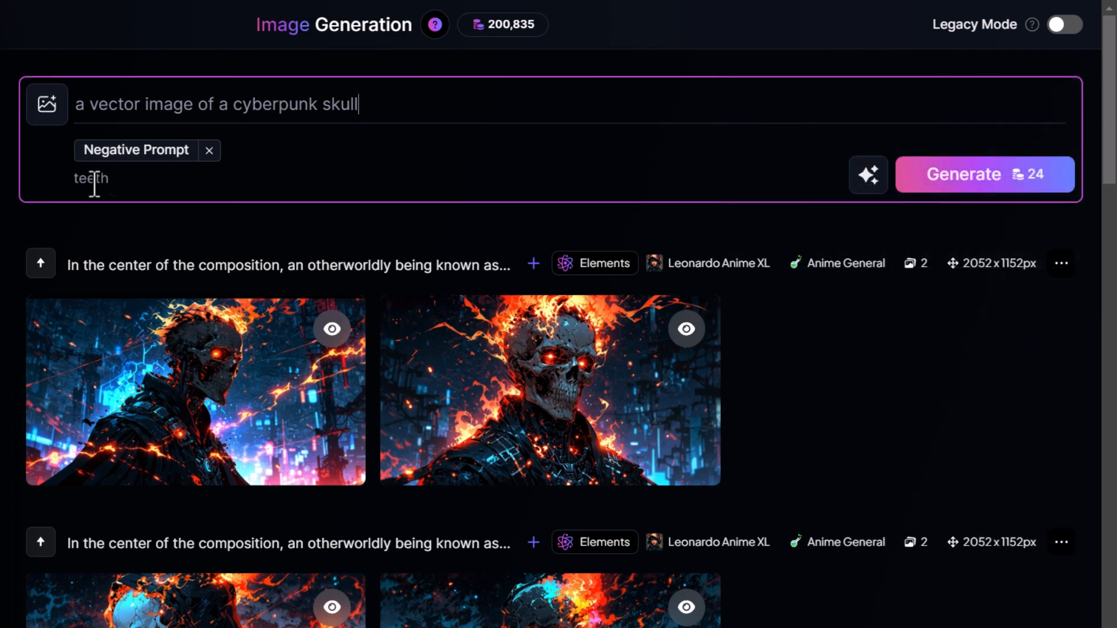
{"action": "left_click", "coordinate": [107, 107]}
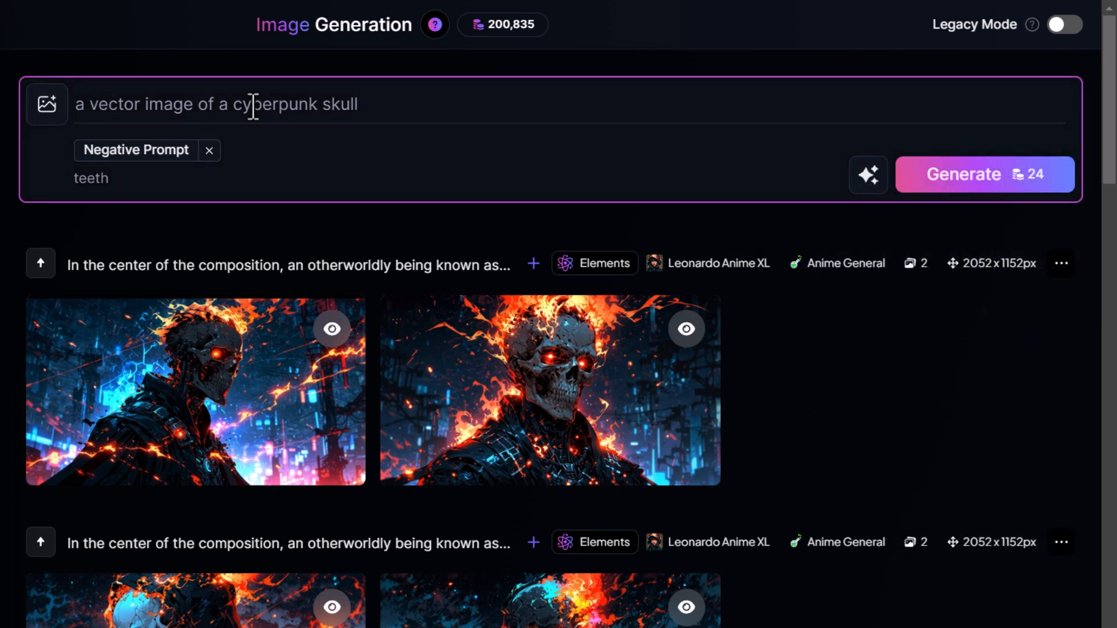
{"action": "type", "text": ", flat colors, simple design"}
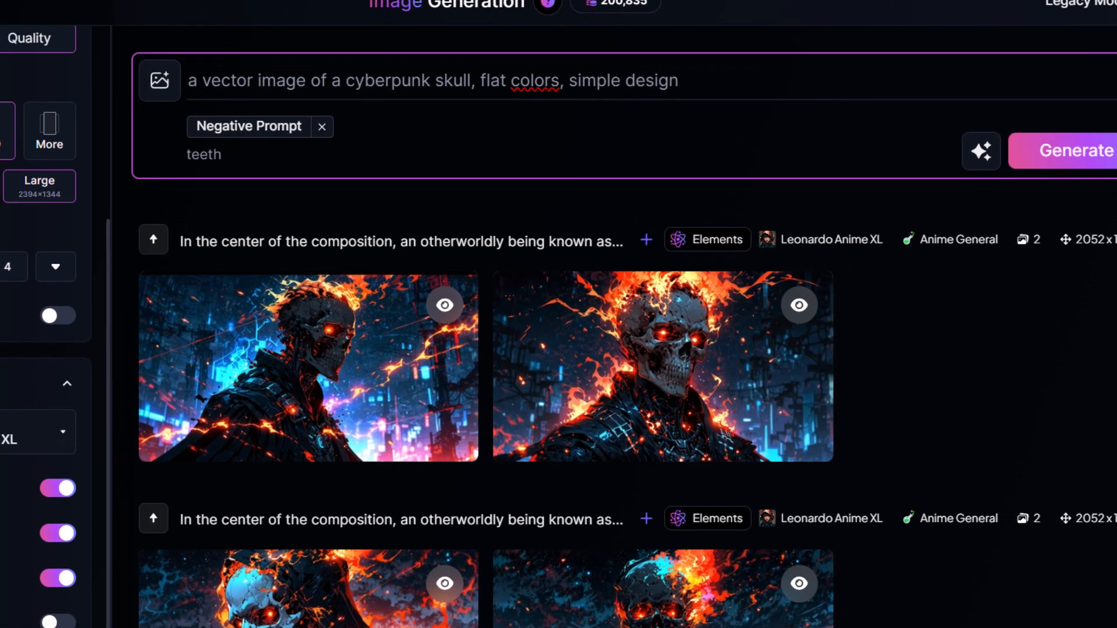
- Turn Transparency off with PhotoReal enabled and generate the cyberpunk skull images
{"action": "mouse_move", "coordinate": [125, 542]}
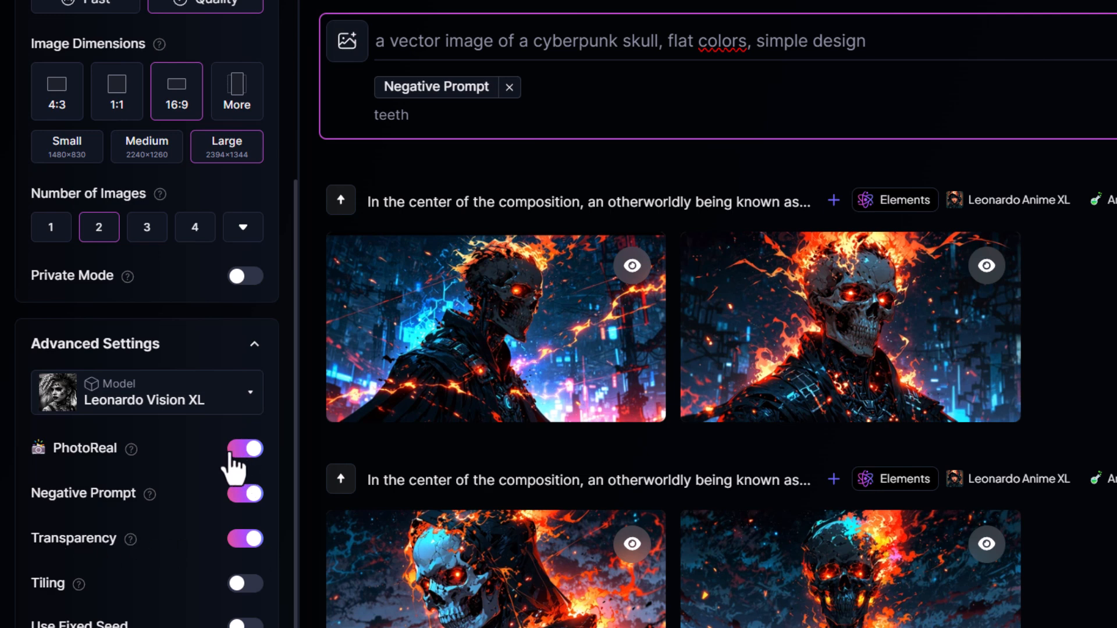
{"action": "left_click", "coordinate": [244, 535]}
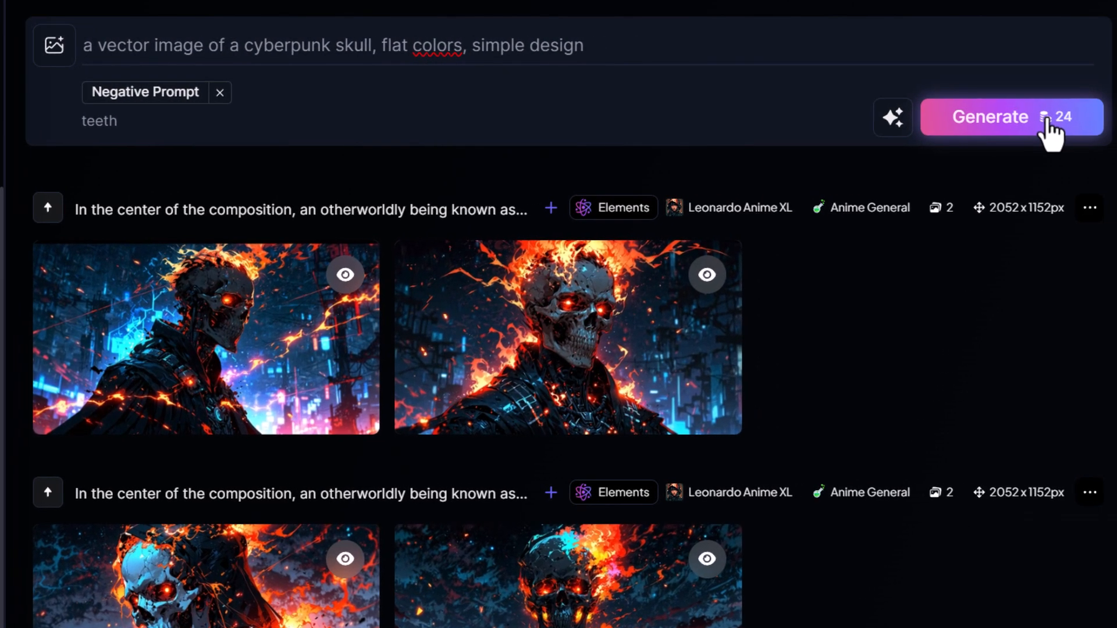
{"action": "left_click", "coordinate": [1032, 116]}
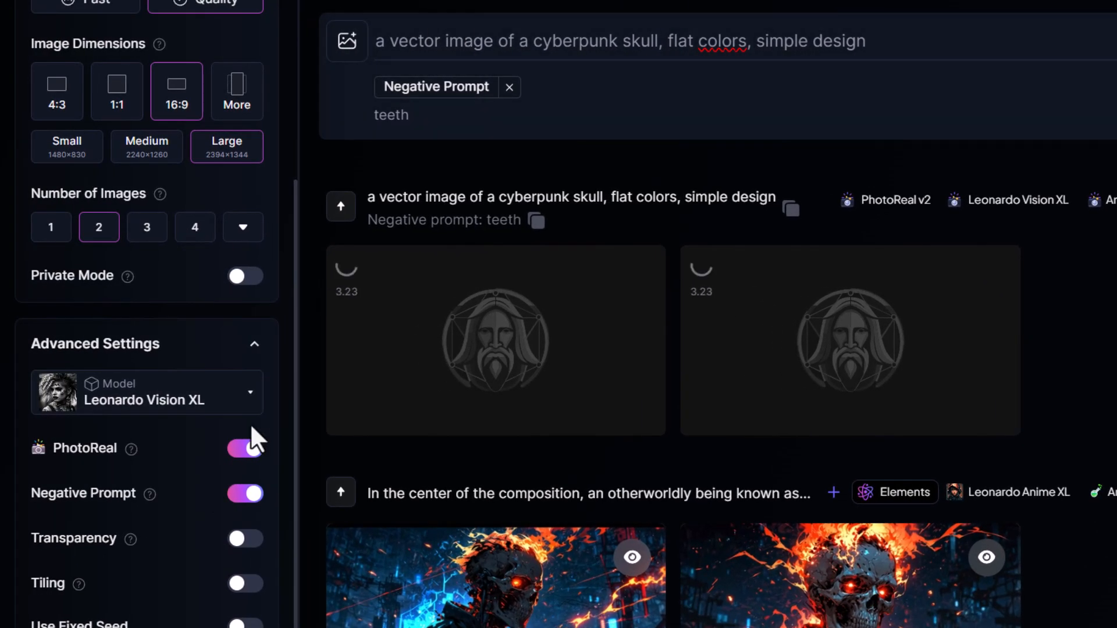
- Disable PhotoReal, enable Transparency, regenerate the skull prompt, and view the generated images enlarged
{"action": "left_click", "coordinate": [247, 448]}
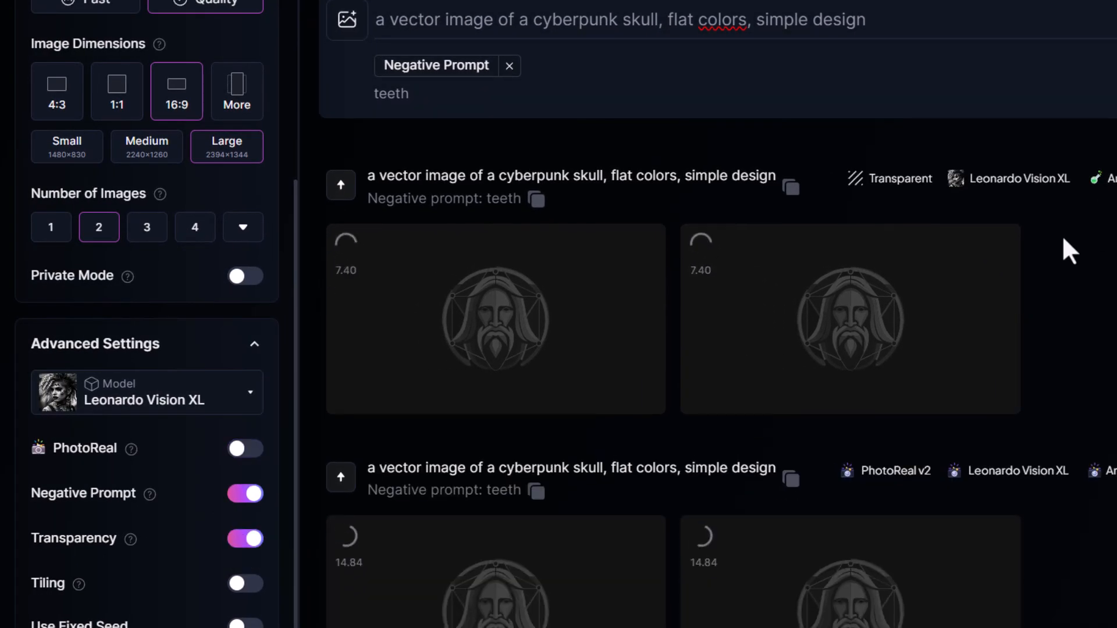
{"action": "scroll", "coordinate": [1065, 249], "scroll_direction": "down", "scroll_amount": 1}
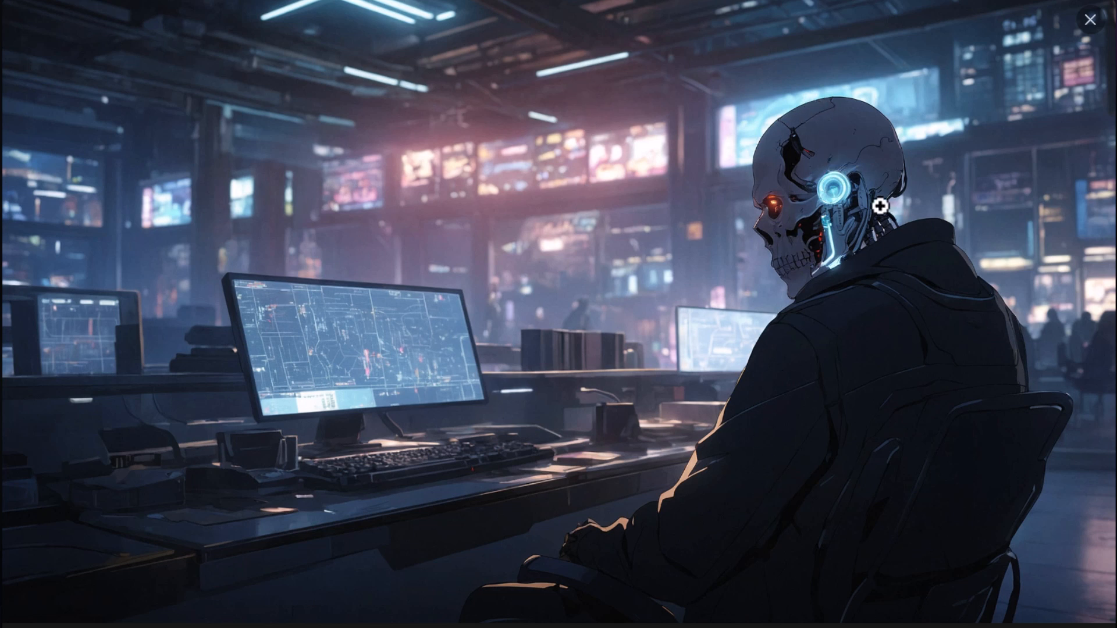
{"action": "key", "text": "Right"}
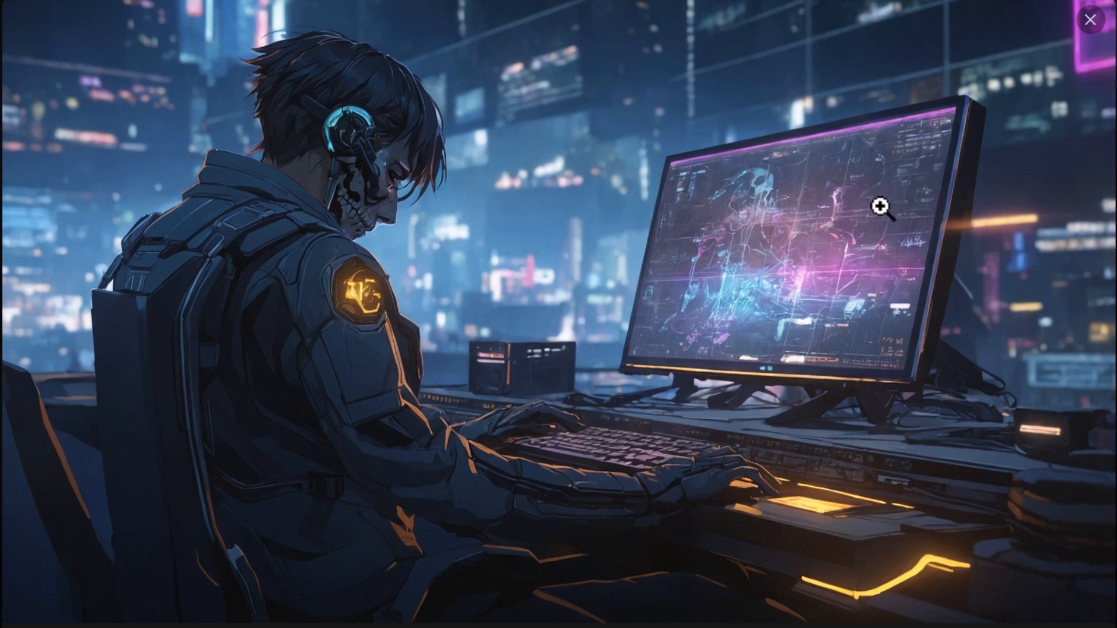
{"action": "key", "text": "Right"}
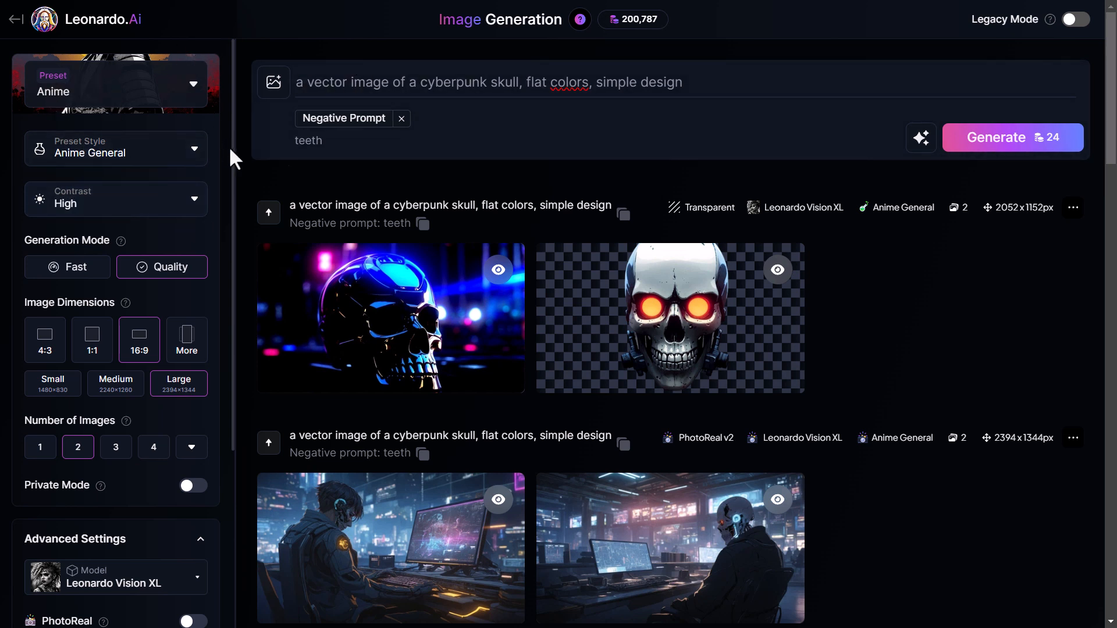
{"action": "scroll", "coordinate": [217, 499], "scroll_direction": "down", "scroll_amount": 8}
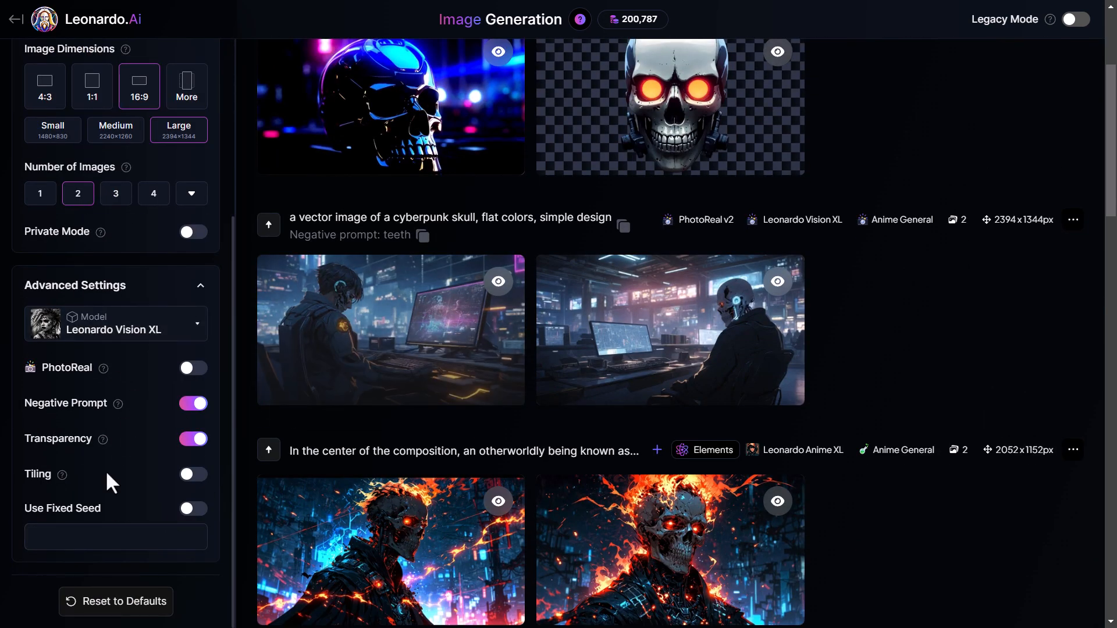
{"action": "scroll", "coordinate": [145, 499], "scroll_direction": "up", "scroll_amount": 5}
{"action": "scroll", "coordinate": [264, 329], "scroll_direction": "up", "scroll_amount": 4}
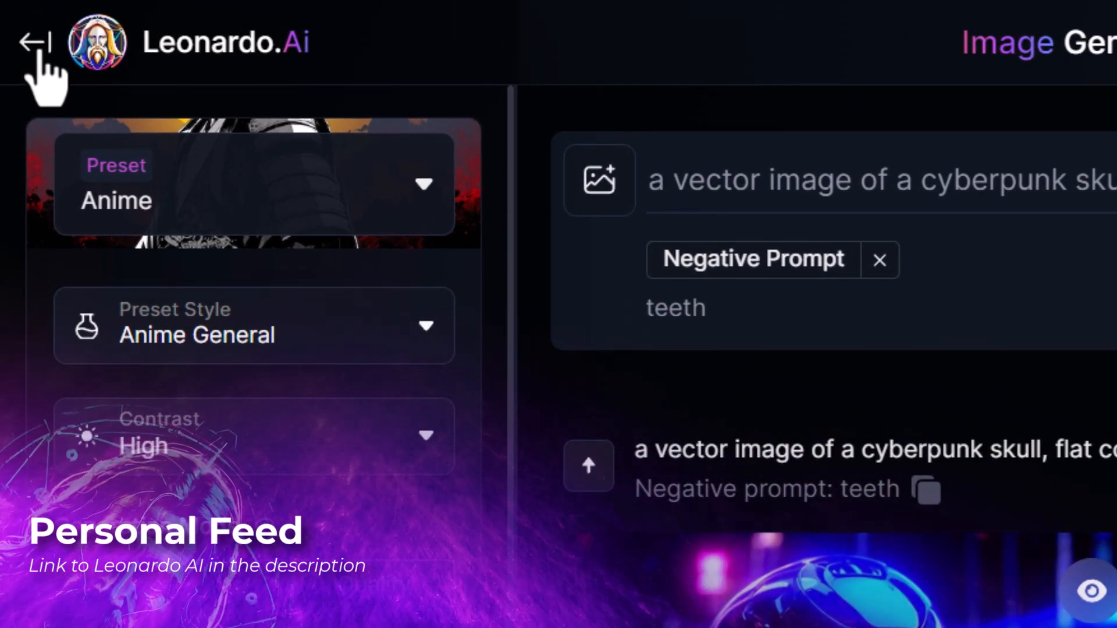
- Leave the image generator, open the Personal Feed and browse through your own generations
{"action": "left_click", "coordinate": [34, 42]}
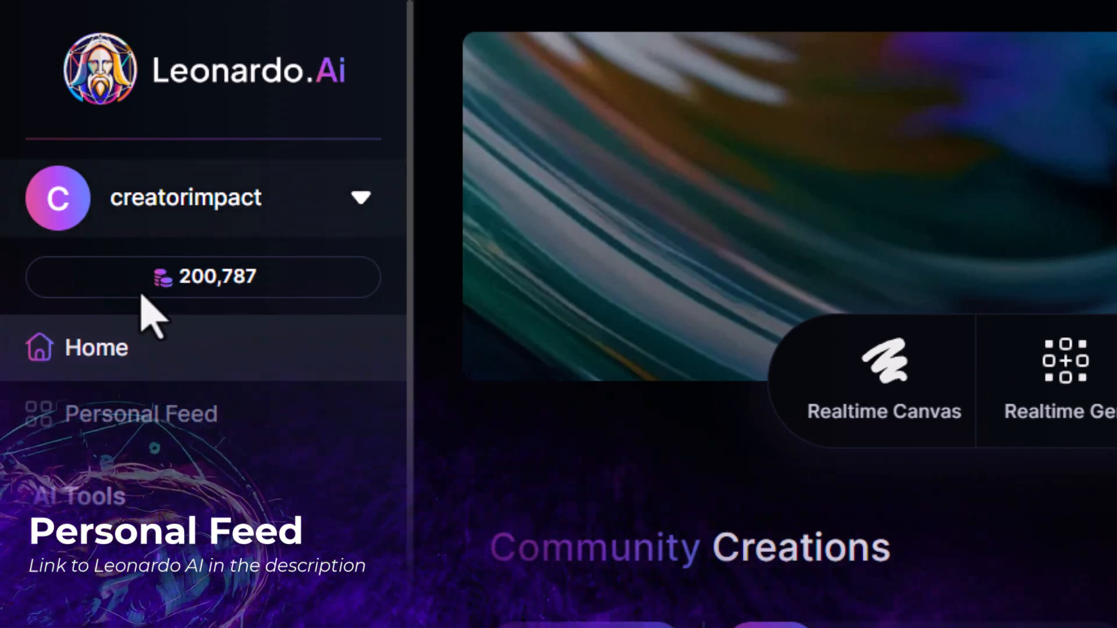
{"action": "left_click", "coordinate": [149, 422]}
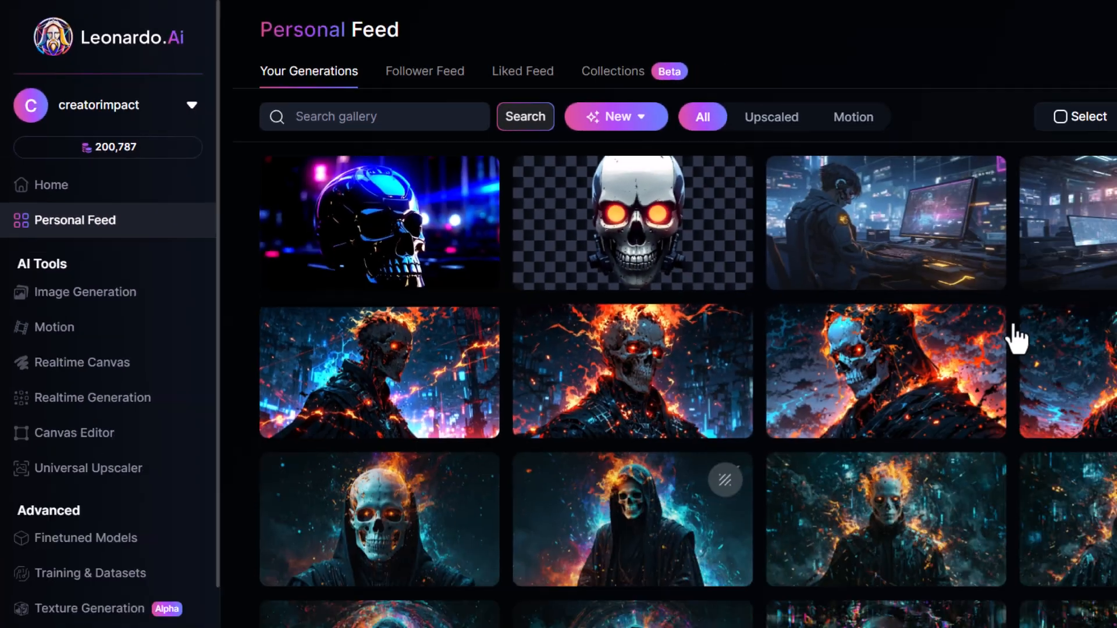
{"action": "scroll", "coordinate": [1017, 339], "scroll_direction": "down", "scroll_amount": 20}
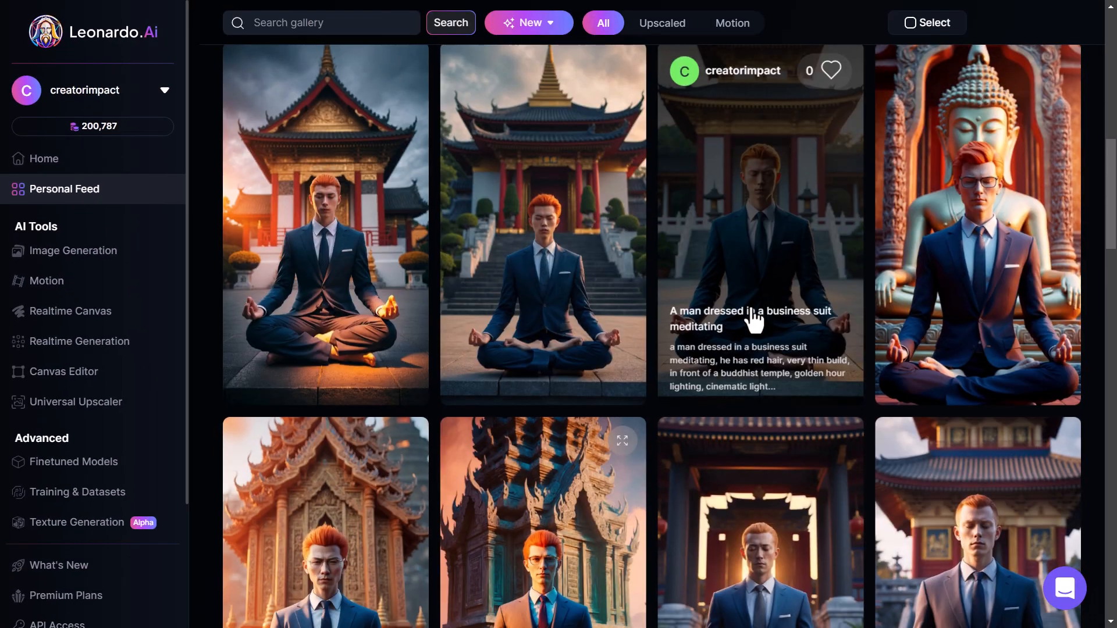
{"action": "scroll", "coordinate": [750, 349], "scroll_direction": "up", "scroll_amount": 20}
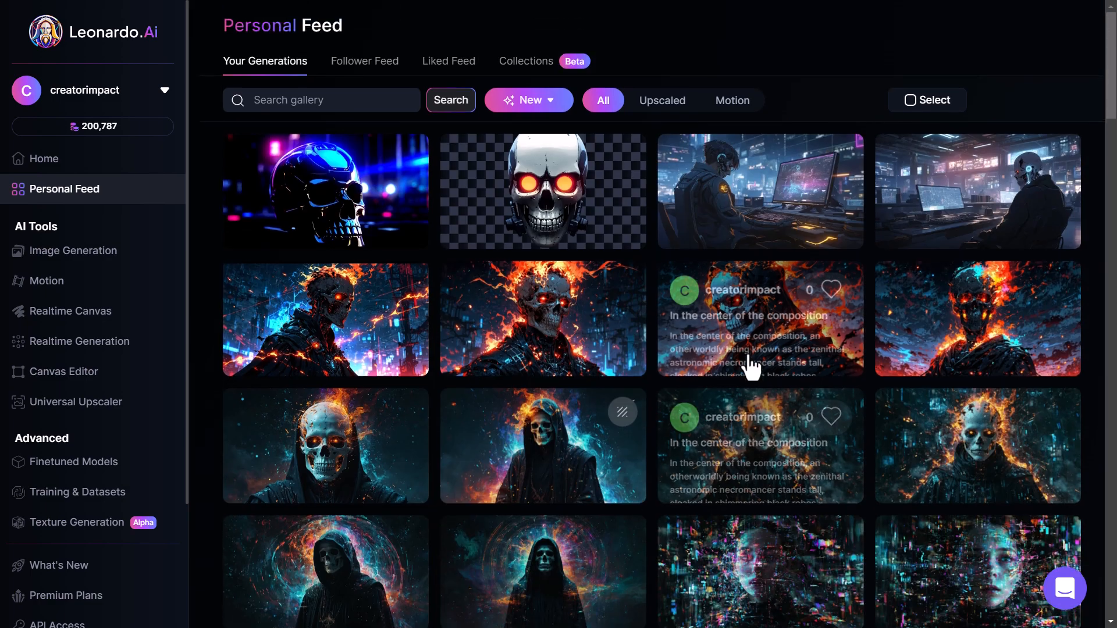
- Turn on image selection, pick the four newest images in the feed, and leave selection mode
{"action": "left_click", "coordinate": [918, 100]}
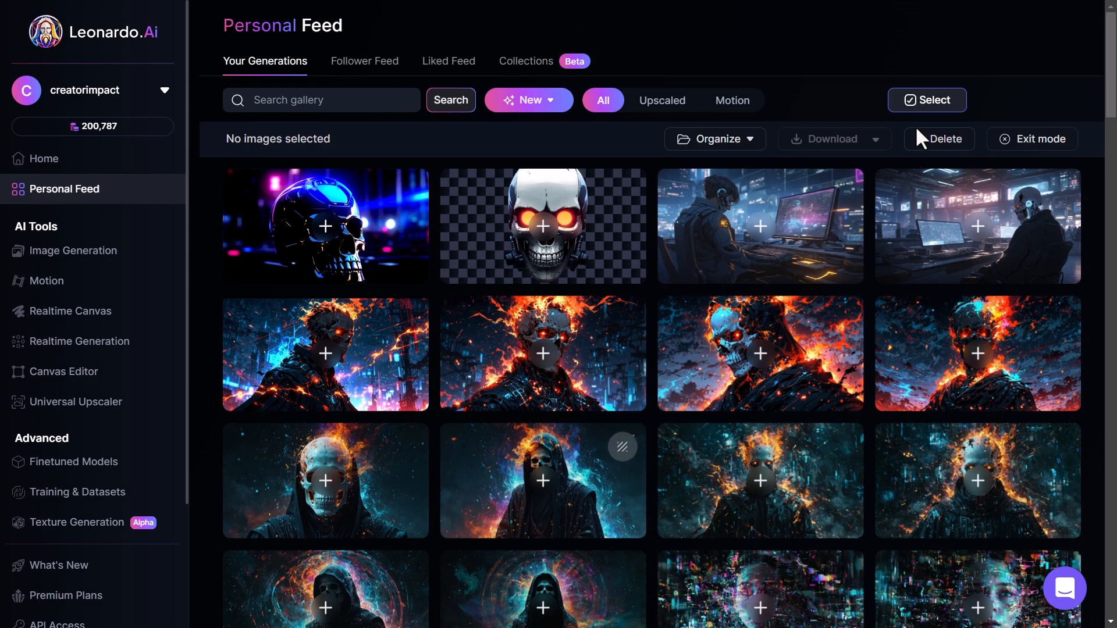
{"action": "left_click", "coordinate": [970, 233]}
{"action": "left_click", "coordinate": [813, 239]}
{"action": "left_click", "coordinate": [581, 244]}
{"action": "left_click", "coordinate": [419, 250]}
{"action": "left_click", "coordinate": [930, 102]}
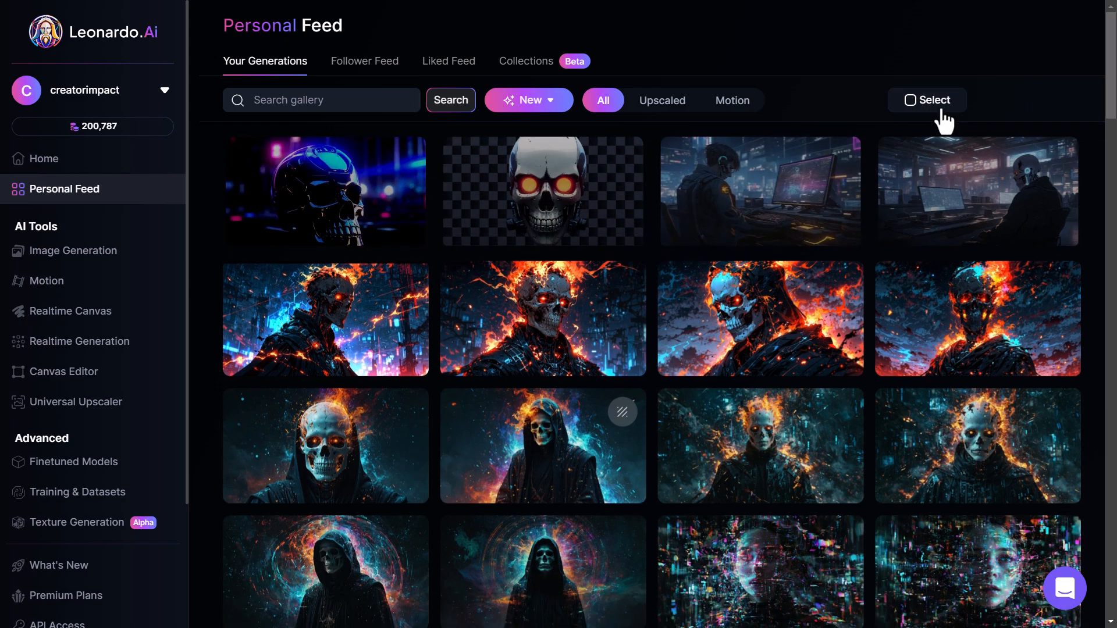
- Open the hooded skeletal necromancer image with the glowing blue chest symbol and check its available versions
{"action": "scroll", "coordinate": [781, 244], "scroll_direction": "down", "scroll_amount": 8}
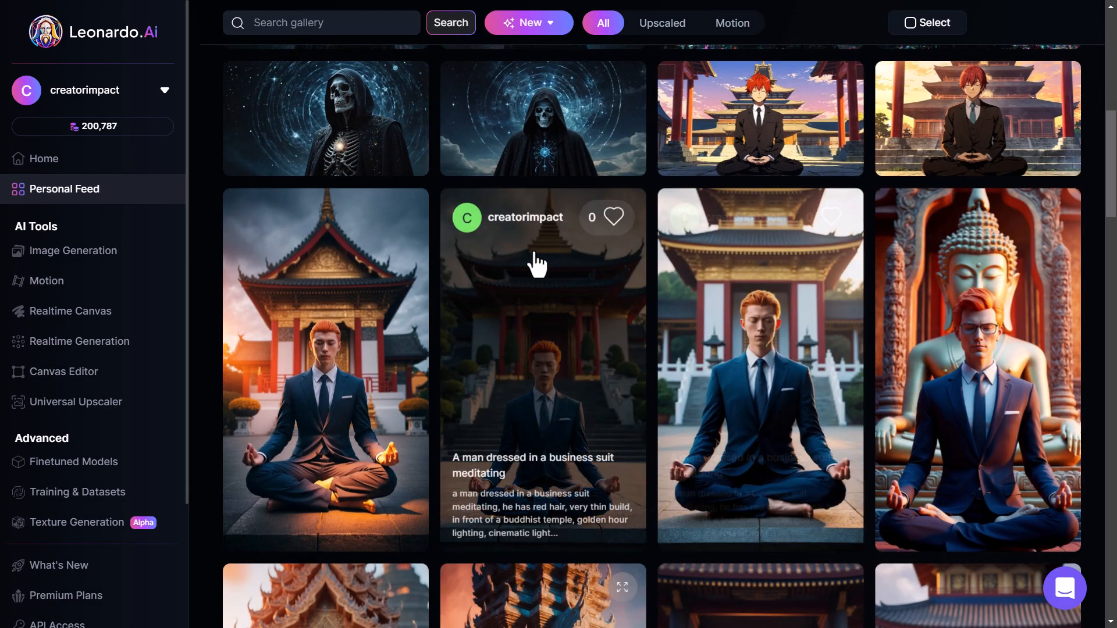
{"action": "scroll", "coordinate": [559, 262], "scroll_direction": "up", "scroll_amount": 3}
{"action": "left_click", "coordinate": [552, 235]}
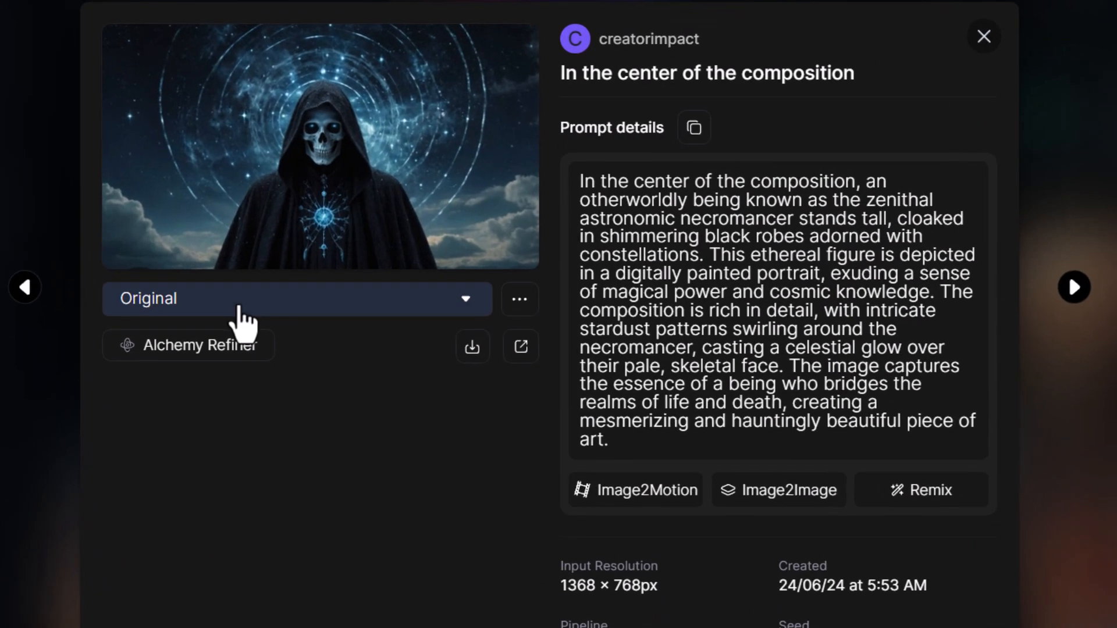
{"action": "left_click", "coordinate": [467, 298]}
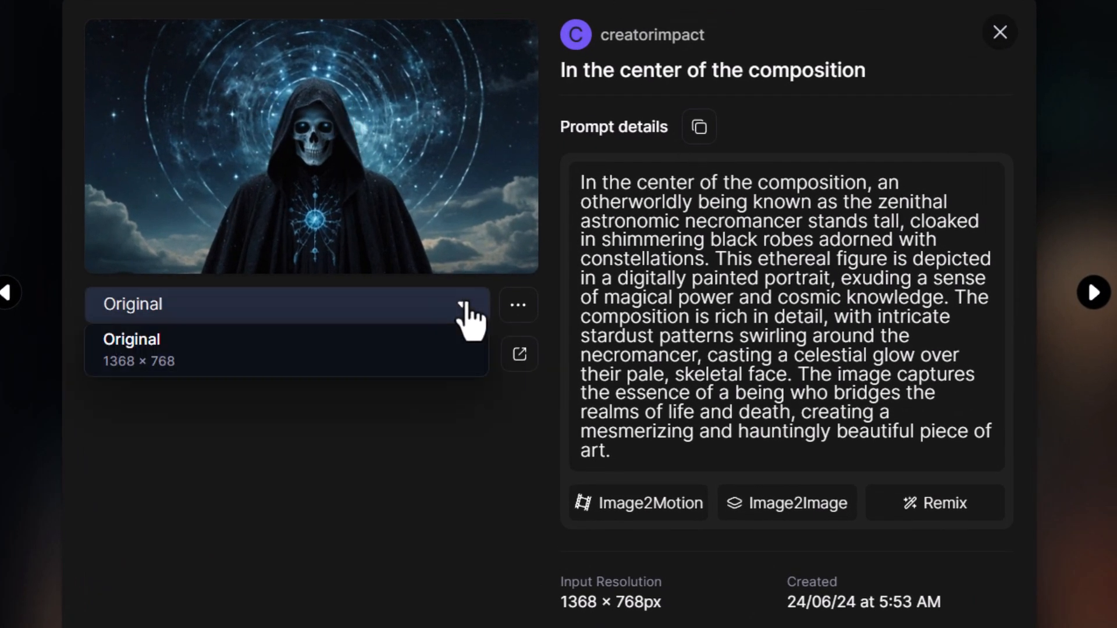
{"action": "left_click", "coordinate": [128, 363]}
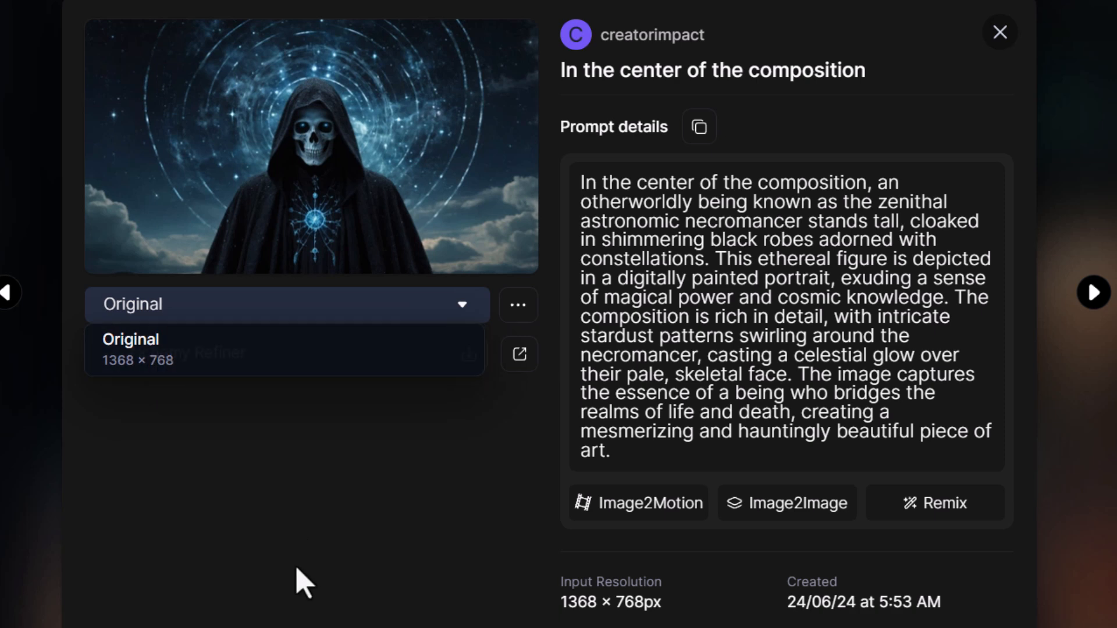
- Request an Alchemy upscale of the necromancer image and dismiss the notice
{"action": "left_click", "coordinate": [518, 308]}
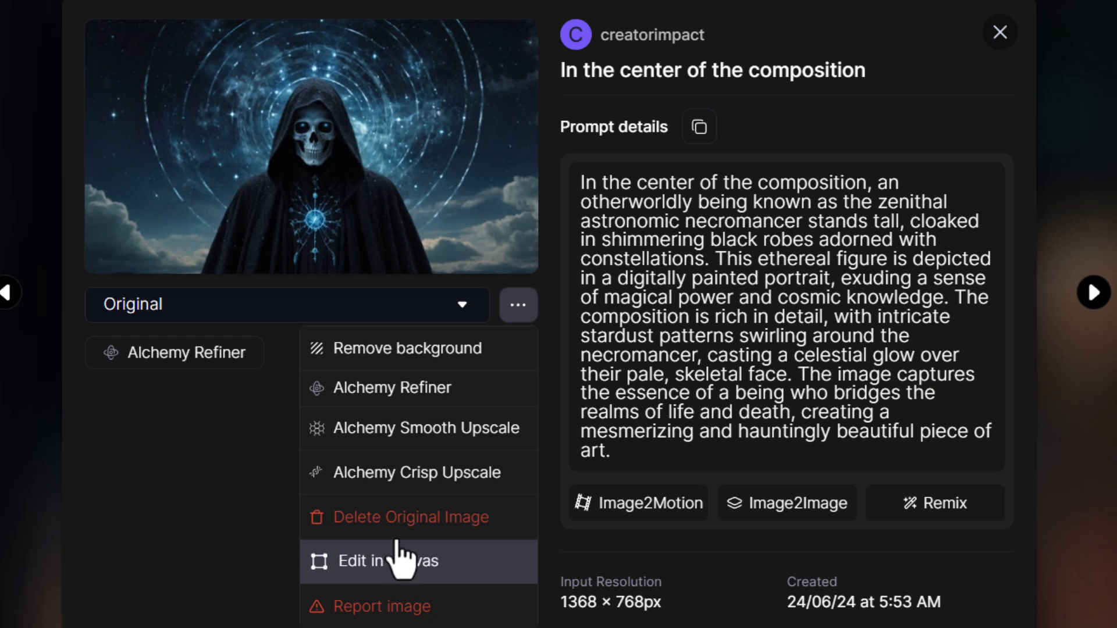
{"action": "left_click", "coordinate": [408, 449]}
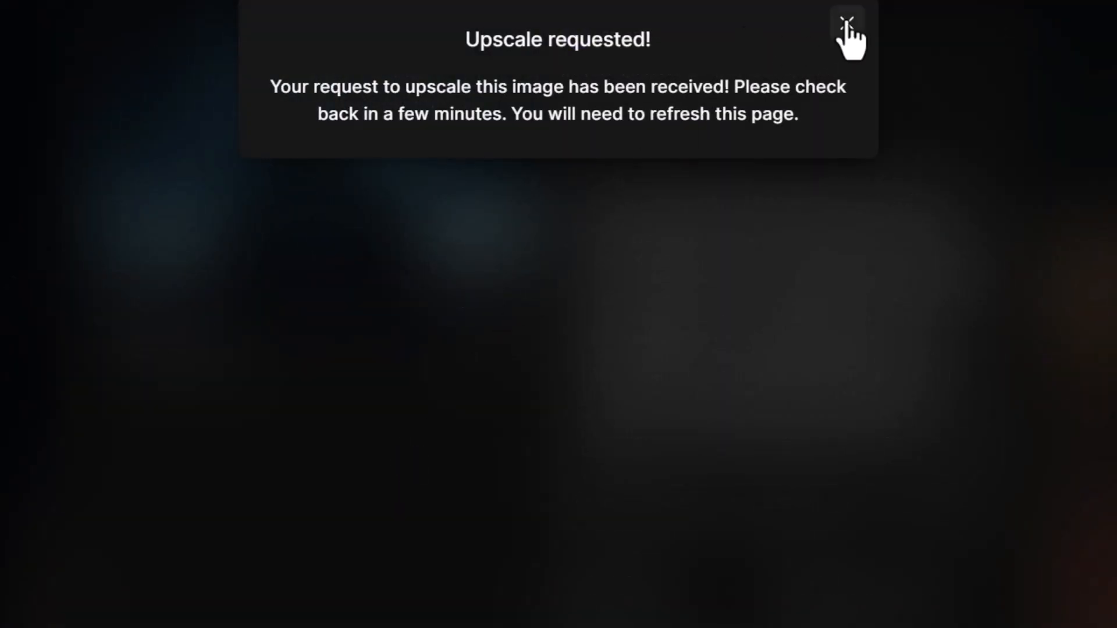
{"action": "left_click", "coordinate": [845, 22]}
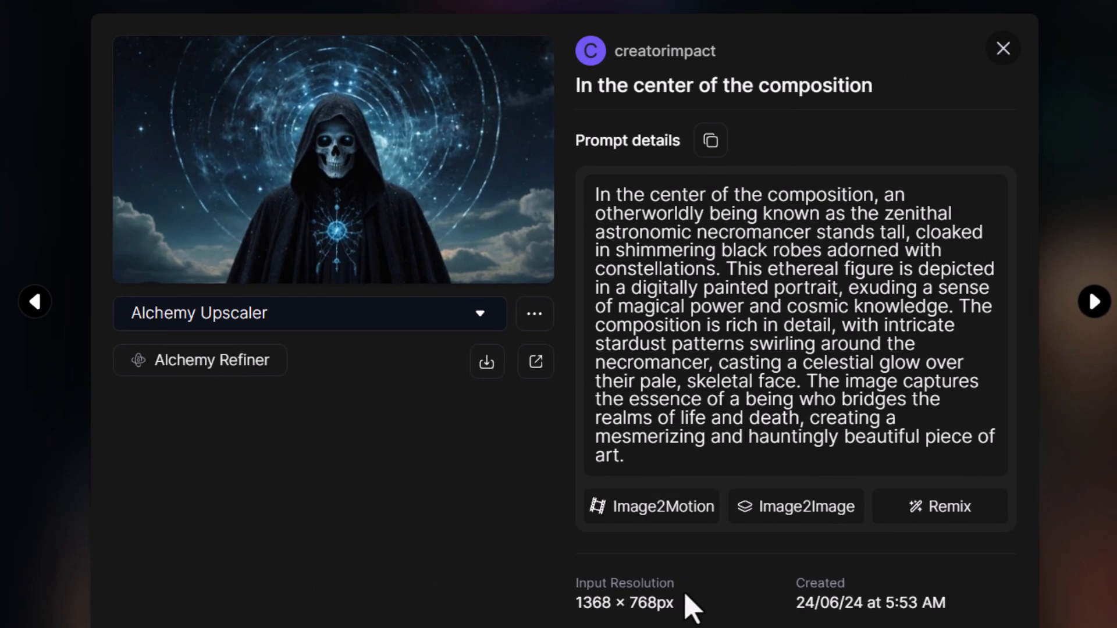
- Review the upscaled necromancer image's generation details, such as resolution, model, preset and seed, and close it
{"action": "scroll", "coordinate": [733, 523], "scroll_direction": "down", "scroll_amount": 7}
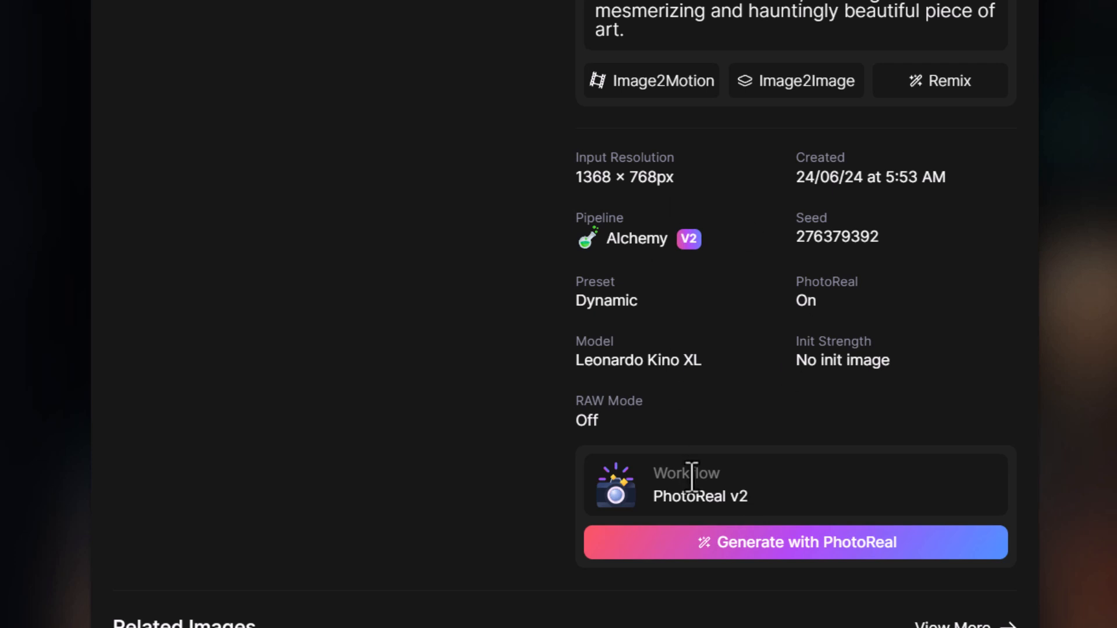
{"action": "scroll", "coordinate": [695, 489], "scroll_direction": "up", "scroll_amount": 7}
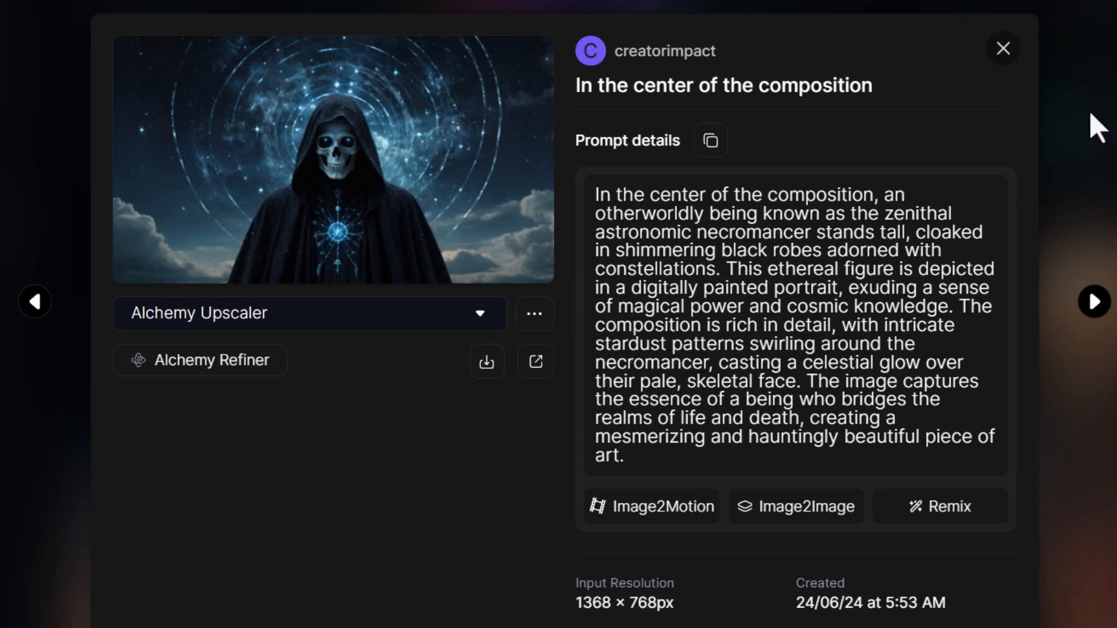
{"action": "left_click", "coordinate": [1096, 128]}
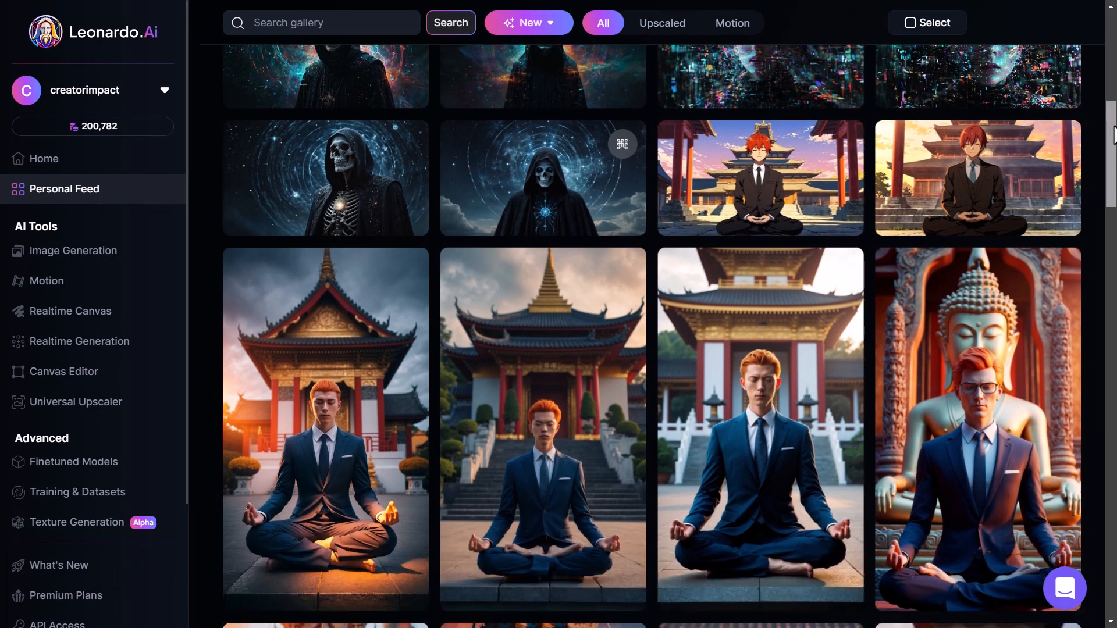
- Find an "a samurai warrior in a nightclub" image further down the feed, open it and remix it
{"action": "left_click_drag", "start_coordinate": [1114, 127], "coordinate": [1109, 610]}
{"action": "scroll", "coordinate": [960, 442], "scroll_direction": "down", "scroll_amount": 7}
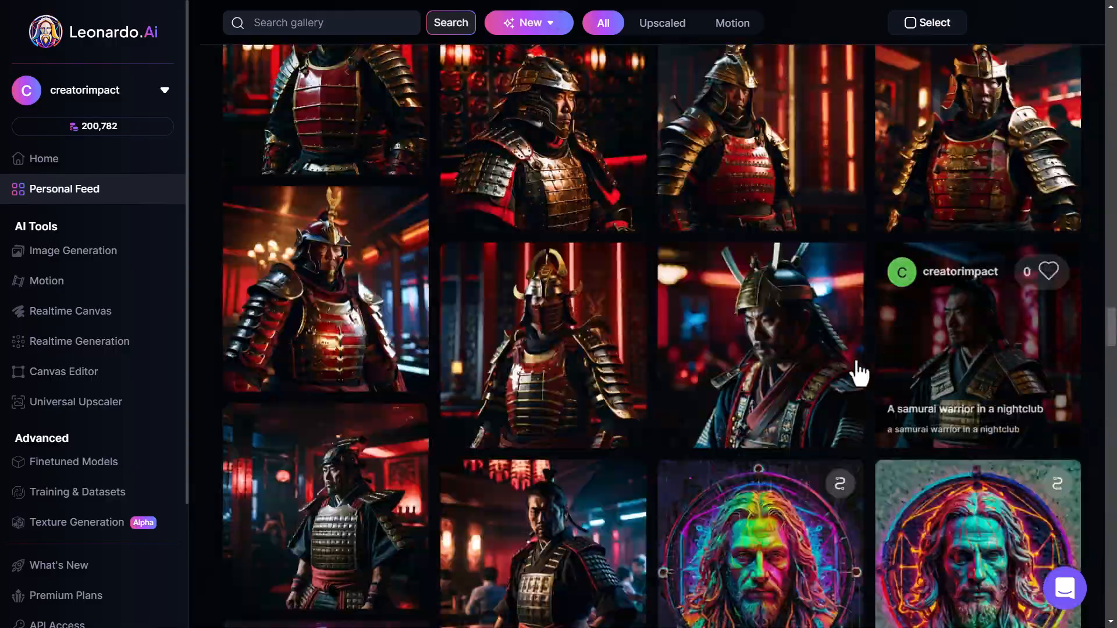
{"action": "left_click", "coordinate": [1008, 372]}
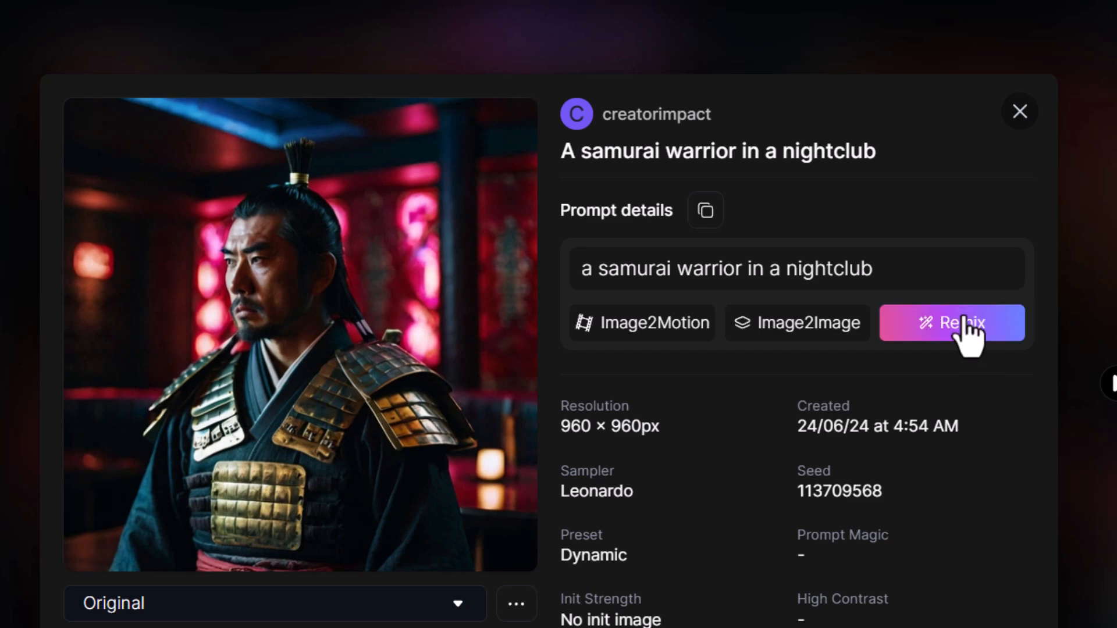
{"action": "left_click", "coordinate": [966, 329]}
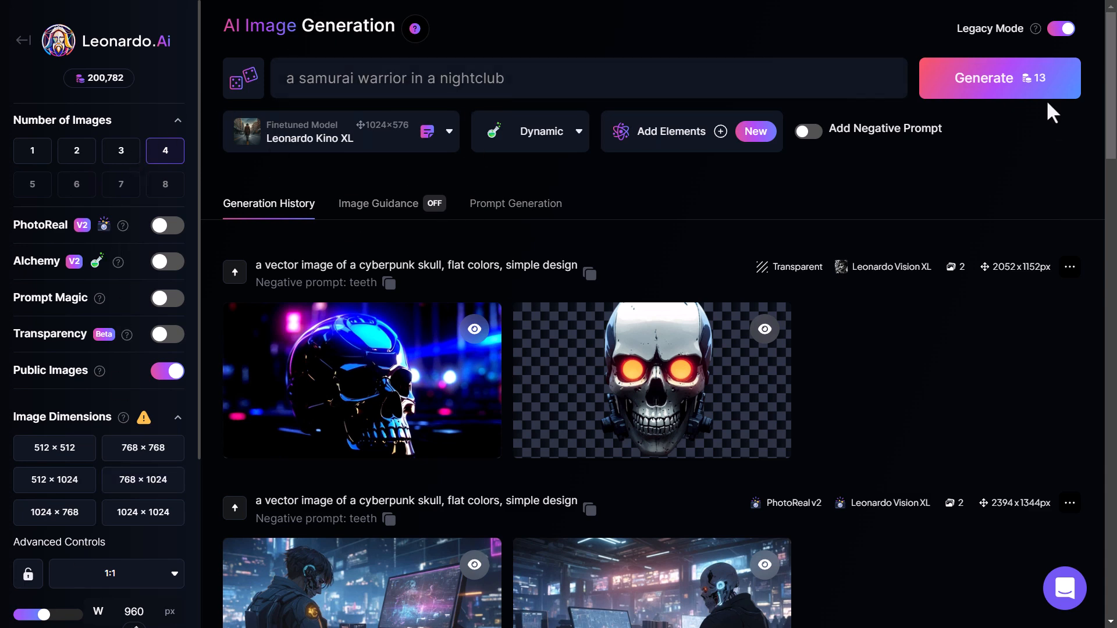
- Generate four images from the remixed samurai prompt and open the last one
{"action": "left_click", "coordinate": [1055, 80]}
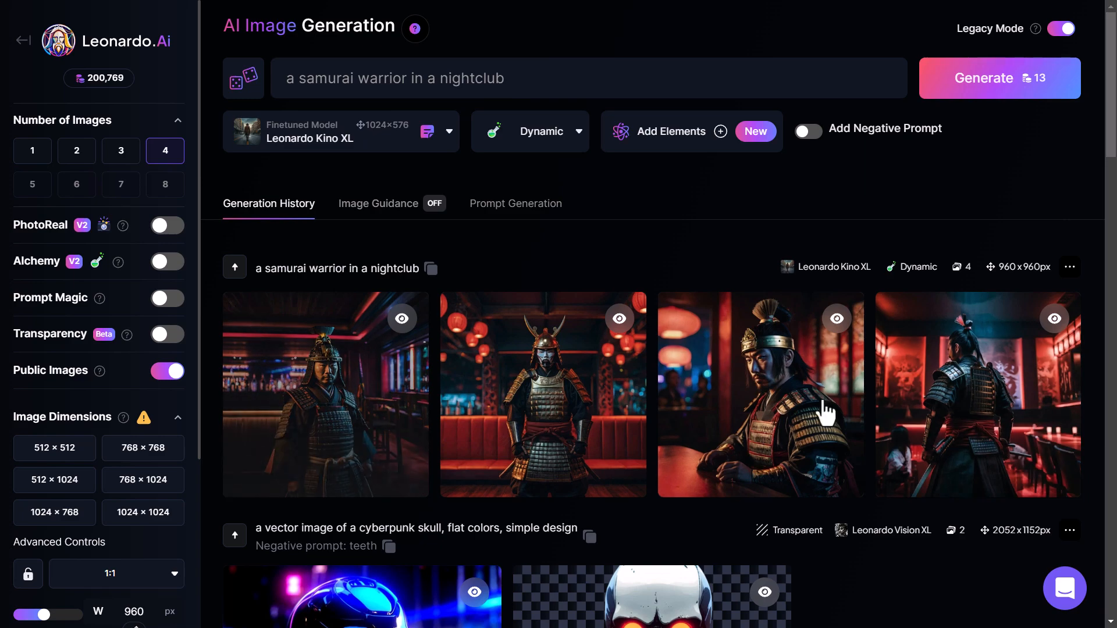
{"action": "left_click", "coordinate": [978, 385]}
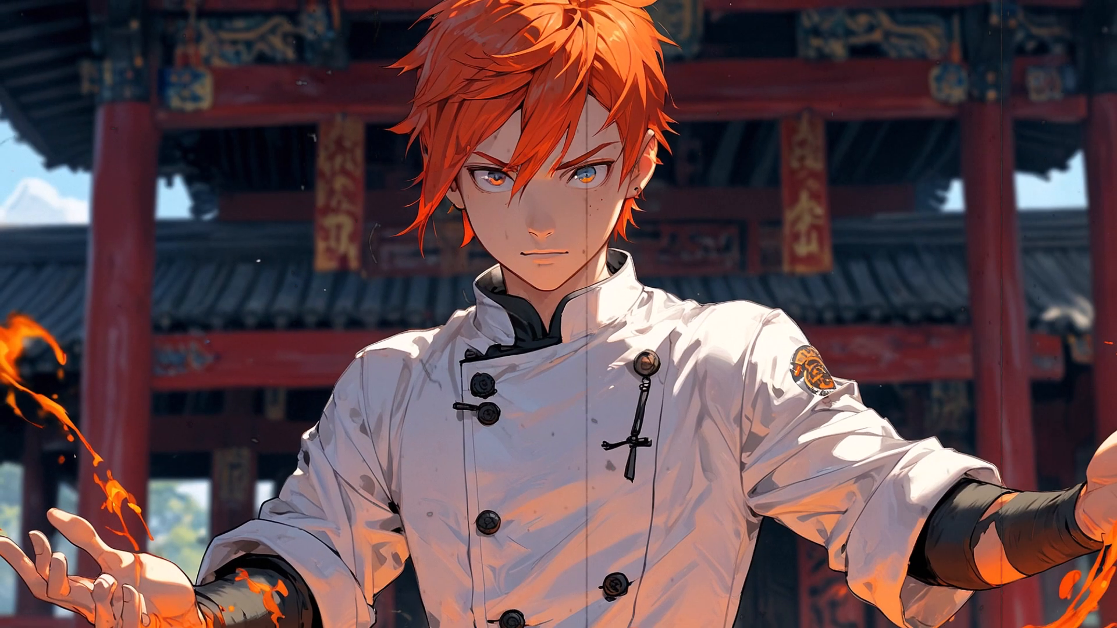